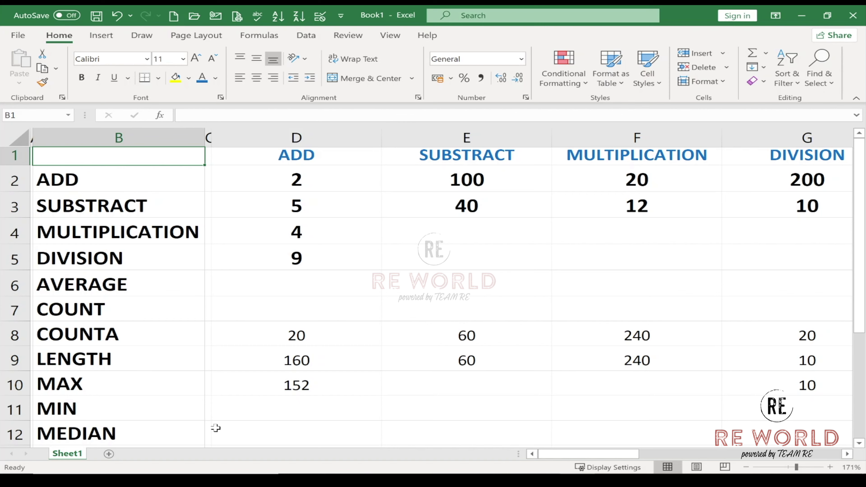
{"action": "left_click", "coordinate": [308, 385]}
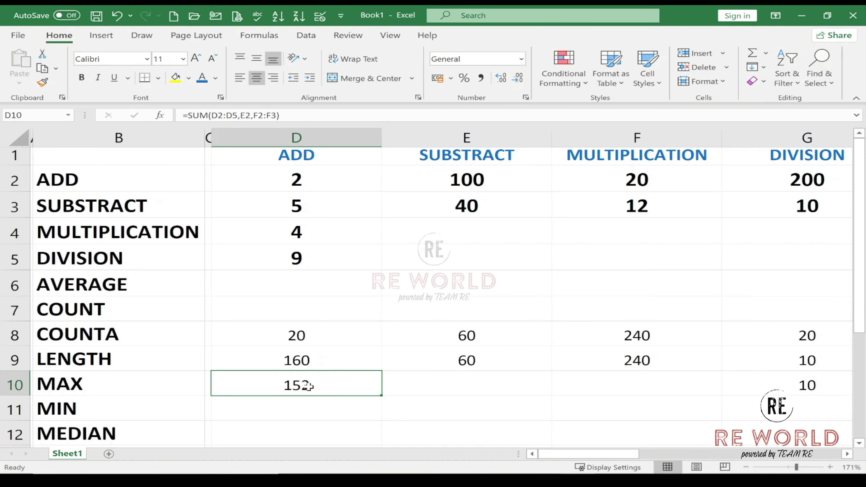
{"action": "scroll", "coordinate": [309, 387], "scroll_direction": "down", "scroll_amount": 1}
{"action": "scroll", "coordinate": [309, 387], "scroll_direction": "down", "scroll_amount": 1}
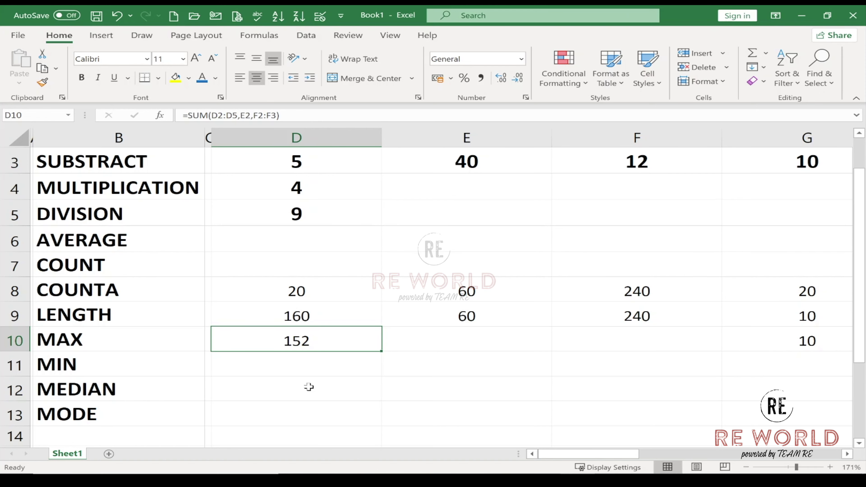
{"action": "scroll", "coordinate": [313, 319], "scroll_direction": "up", "scroll_amount": 1}
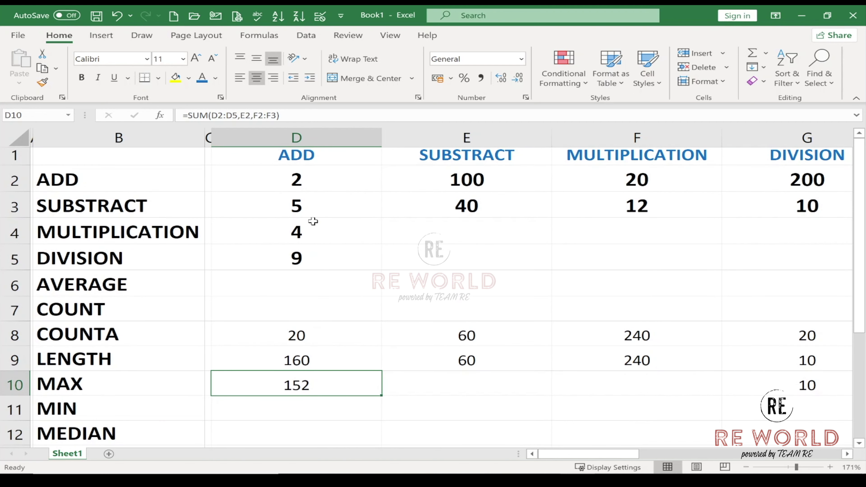
{"action": "left_click", "coordinate": [312, 197]}
{"action": "left_click", "coordinate": [318, 177]}
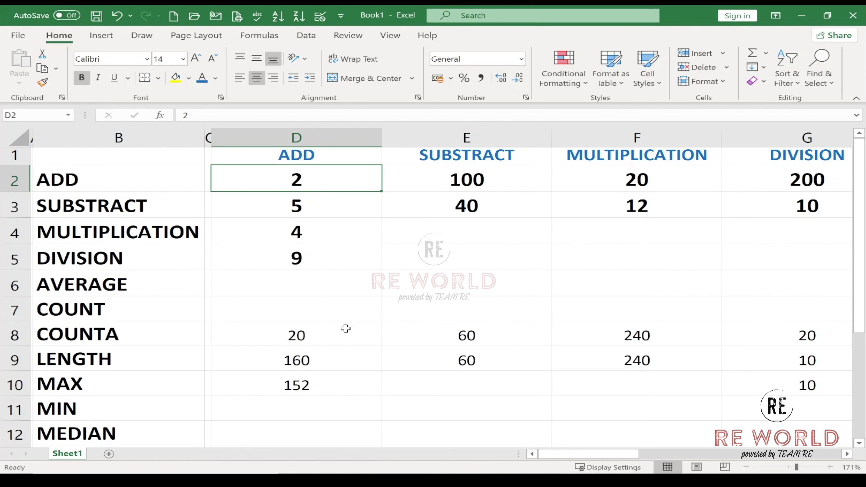
{"action": "left_click", "coordinate": [342, 339]}
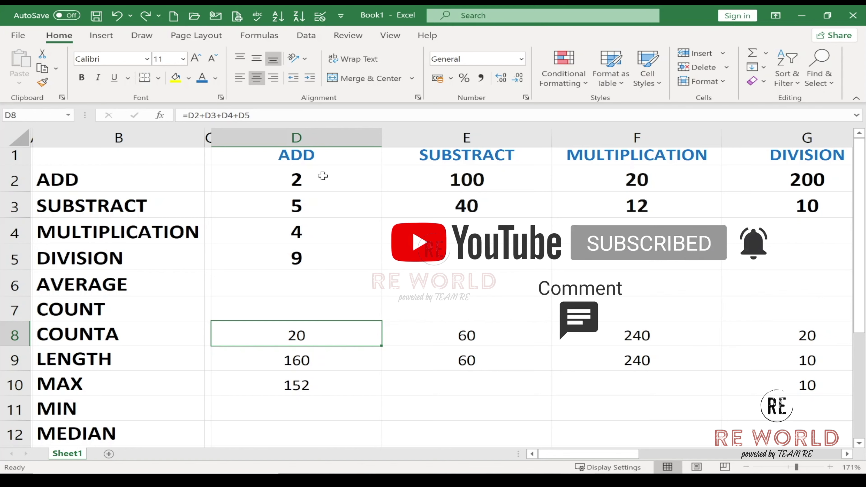
Re-enter D8 as =D2+D3+D4+D5 by picking each cell, still returning 20.
{"action": "type", "text": "="}
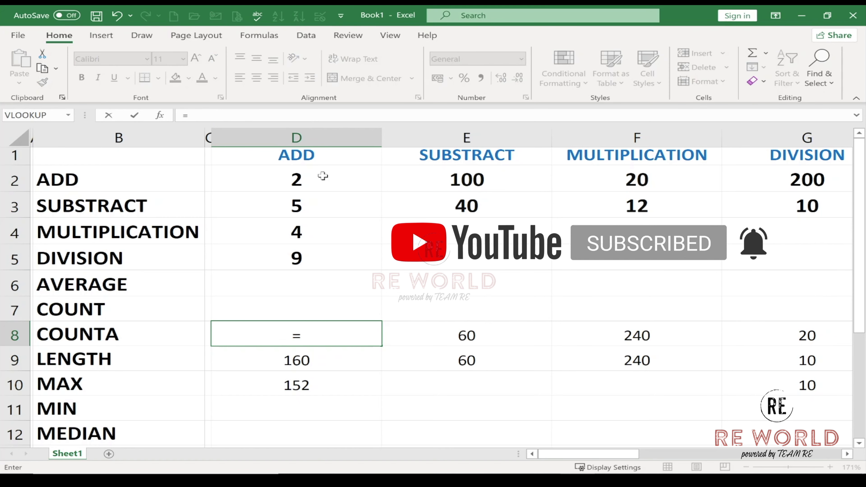
{"action": "left_click", "coordinate": [318, 181]}
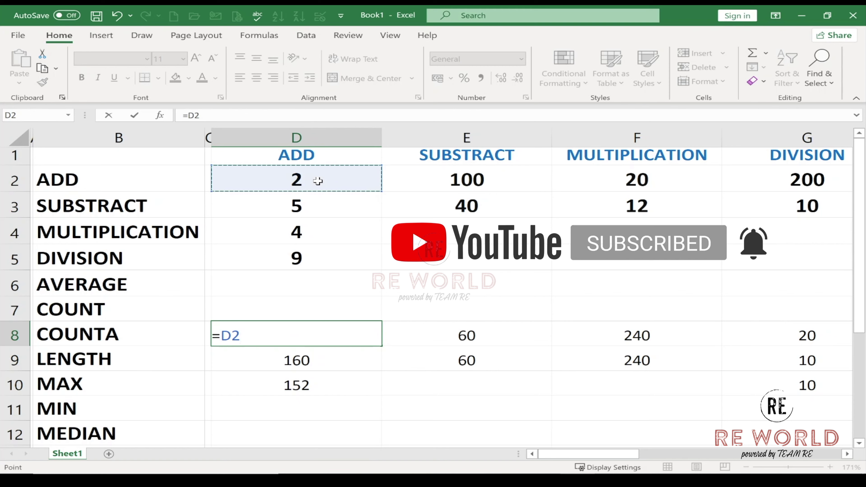
{"action": "type", "text": "+"}
{"action": "left_click", "coordinate": [311, 204]}
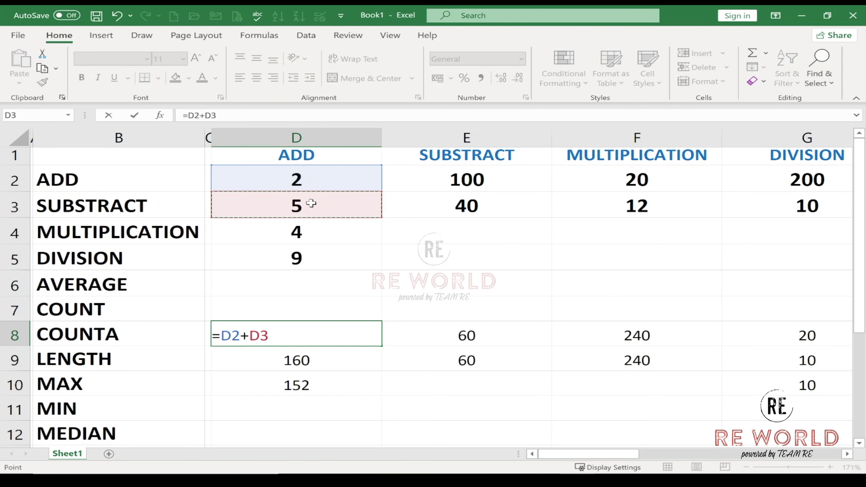
{"action": "type", "text": "+"}
{"action": "left_click", "coordinate": [304, 228]}
{"action": "type", "text": "+"}
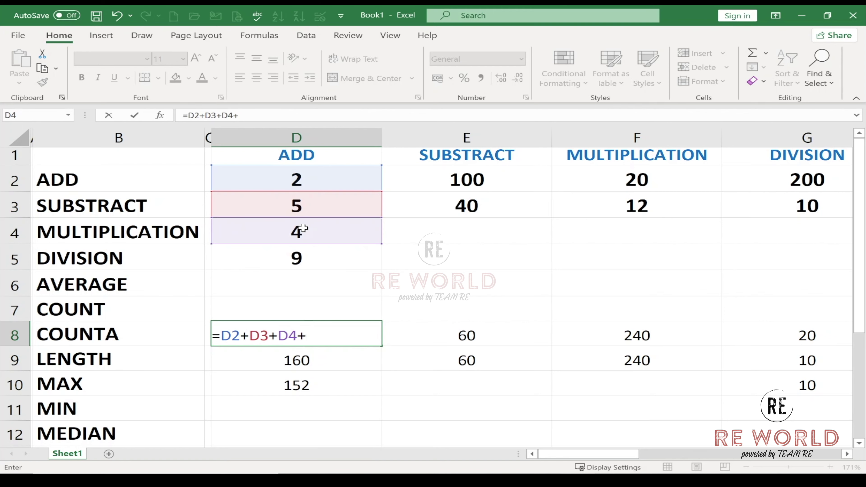
{"action": "left_click", "coordinate": [293, 253]}
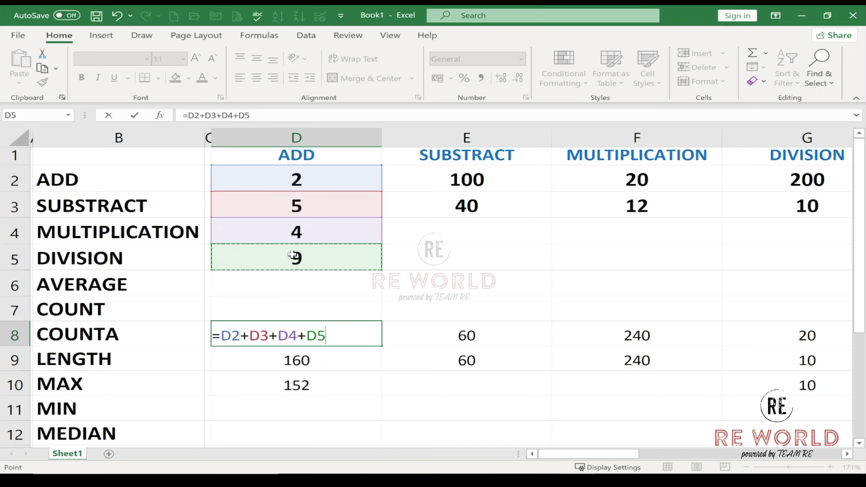
{"action": "key", "text": "Return"}
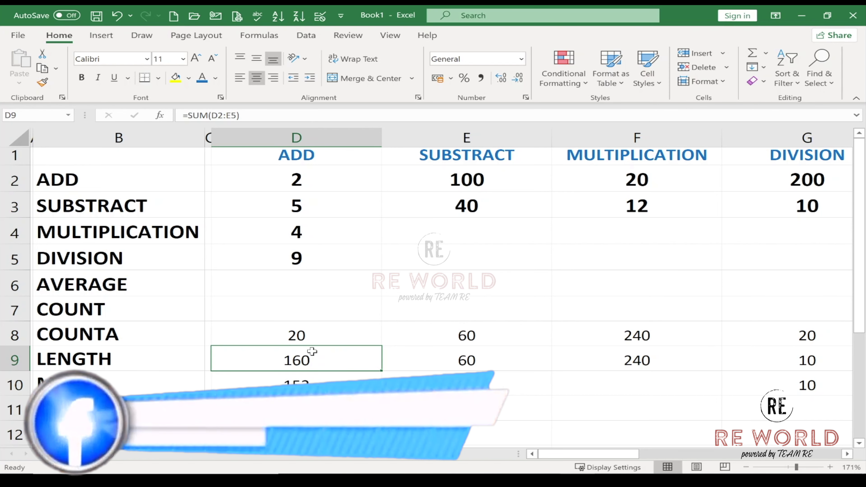
Enter =SUM(D2:F5) in D9, reselecting the range until it spans D2:F5, giving 192.
{"action": "type", "text": "=S"}
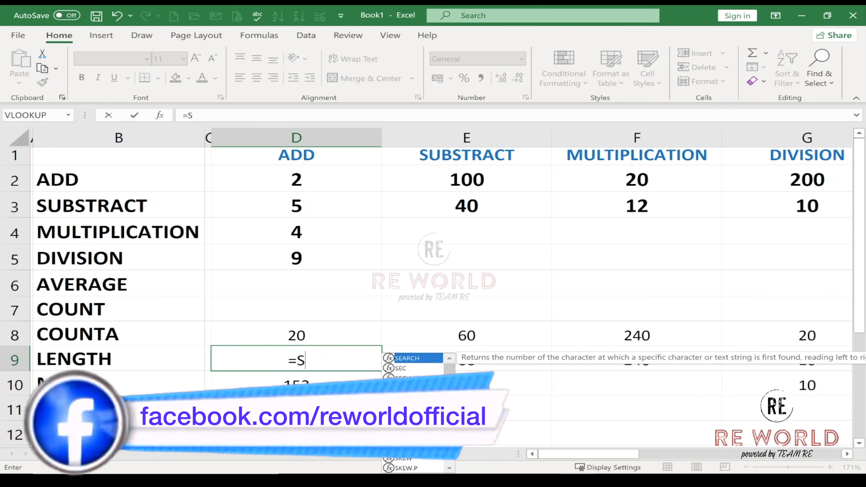
{"action": "type", "text": "U("}
{"action": "key", "text": "BackSpace"}
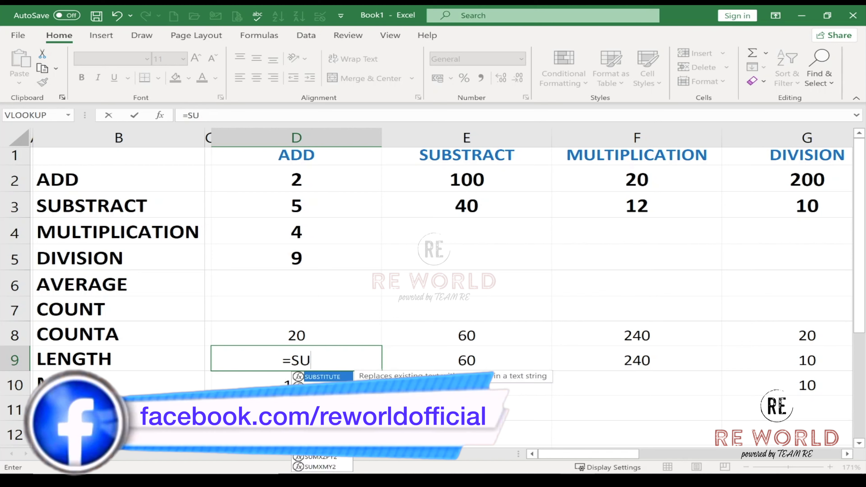
{"action": "type", "text": "M("}
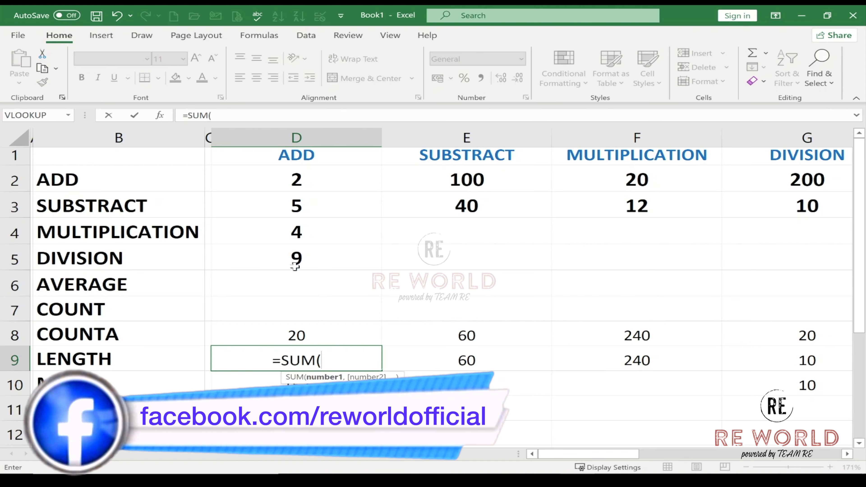
{"action": "left_click_drag", "start_coordinate": [302, 176], "coordinate": [302, 253]}
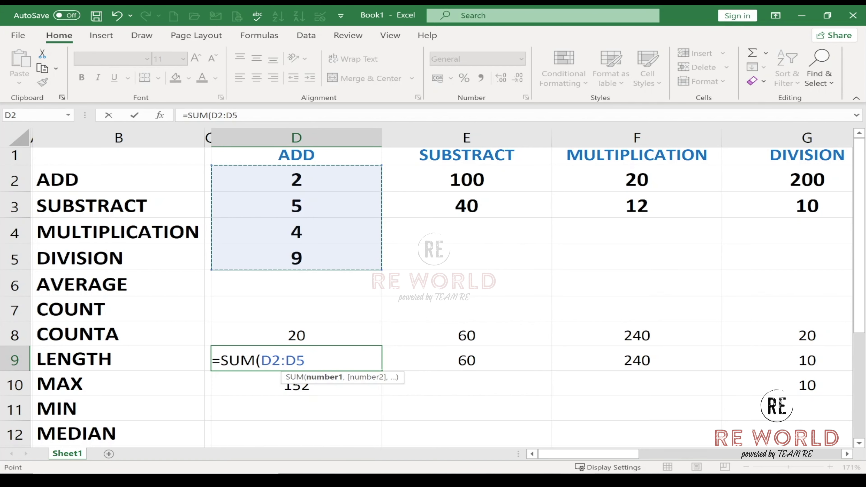
{"action": "left_click", "coordinate": [328, 182]}
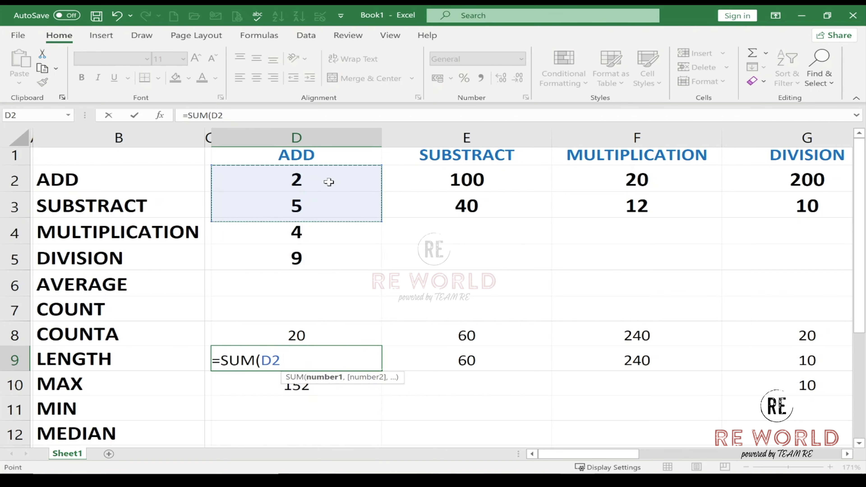
{"action": "mouse_move", "coordinate": [329, 182]}
{"action": "left_mouse_down"}
{"action": "mouse_move", "coordinate": [328, 253]}
{"action": "mouse_move", "coordinate": [325, 176]}
{"action": "mouse_move", "coordinate": [506, 170]}
{"action": "mouse_move", "coordinate": [737, 183]}
{"action": "left_mouse_up"}
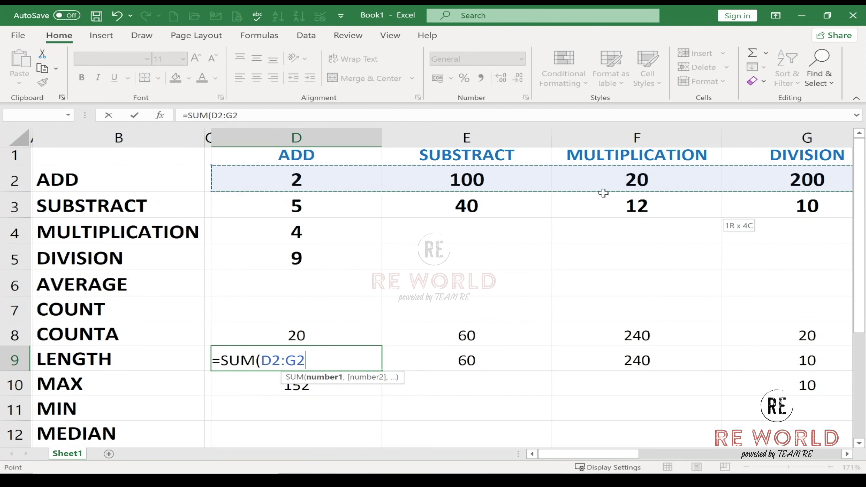
{"action": "mouse_move", "coordinate": [737, 184]}
{"action": "left_mouse_down"}
{"action": "mouse_move", "coordinate": [384, 179]}
{"action": "mouse_move", "coordinate": [328, 163]}
{"action": "mouse_move", "coordinate": [319, 208]}
{"action": "mouse_move", "coordinate": [328, 284]}
{"action": "mouse_move", "coordinate": [328, 265]}
{"action": "mouse_move", "coordinate": [628, 263]}
{"action": "left_mouse_up"}
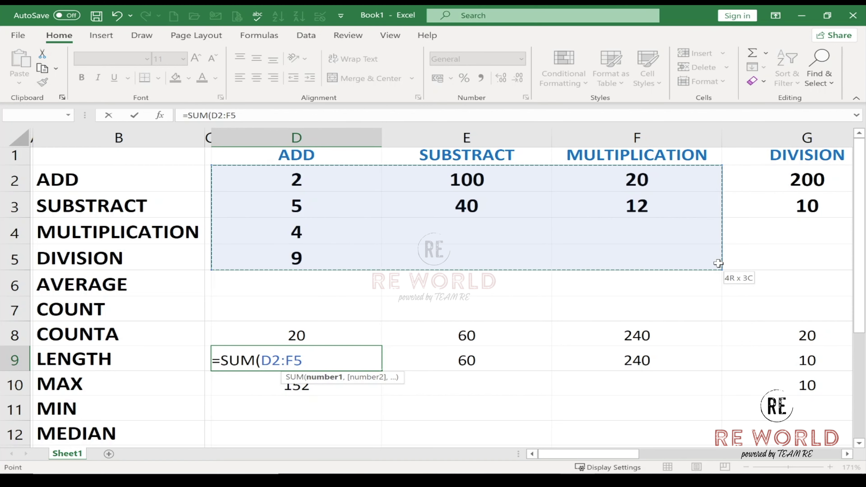
{"action": "left_click_drag", "start_coordinate": [718, 263], "coordinate": [718, 264]}
{"action": "left_click", "coordinate": [294, 360]}
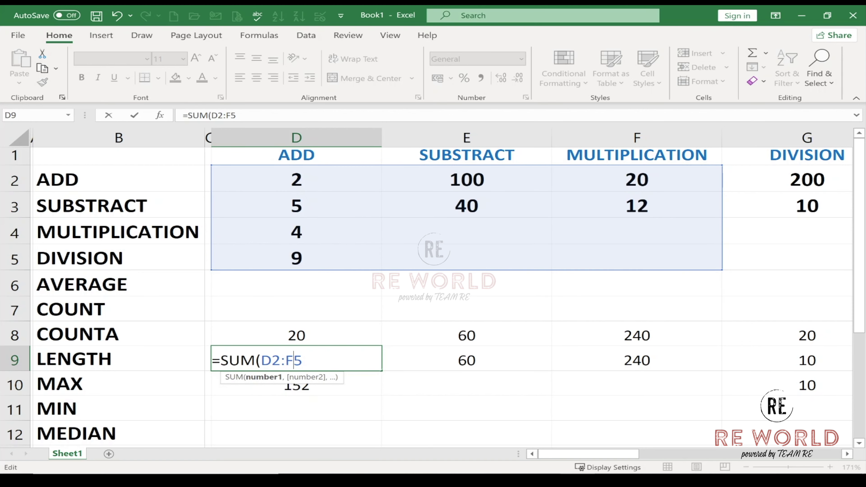
{"action": "key", "text": "Return"}
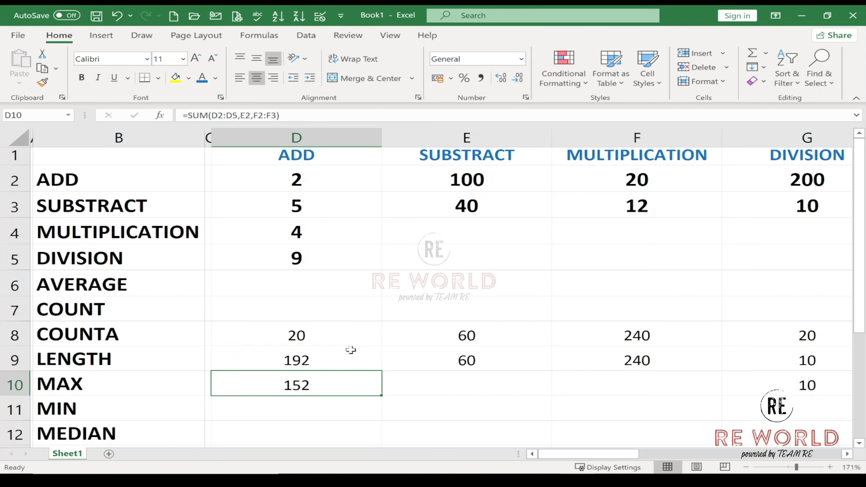
{"action": "left_click", "coordinate": [307, 359]}
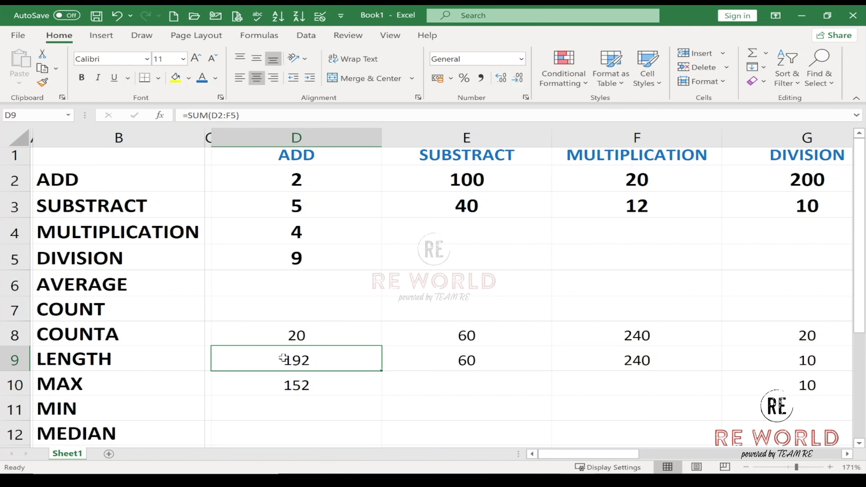
{"action": "left_click", "coordinate": [307, 336]}
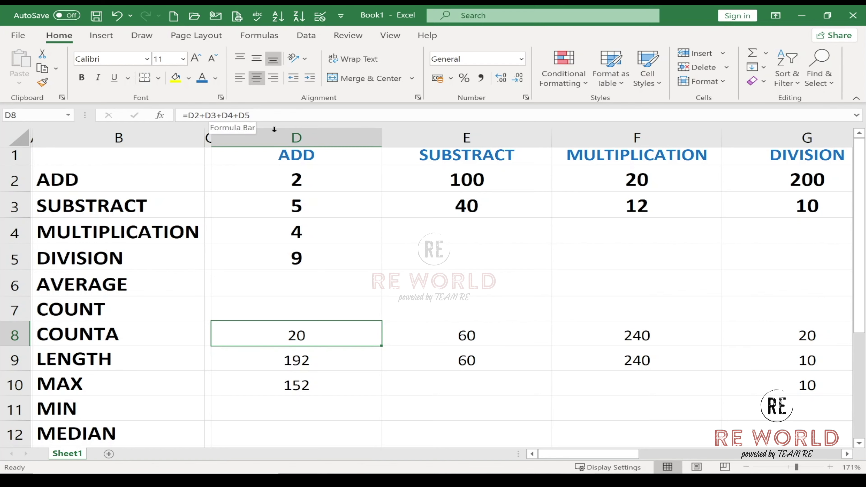
{"action": "key", "text": "Down"}
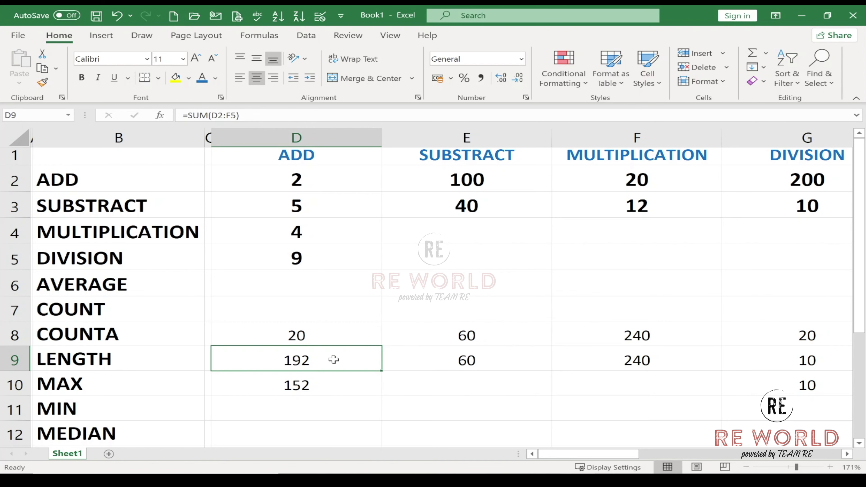
{"action": "key", "text": "F2"}
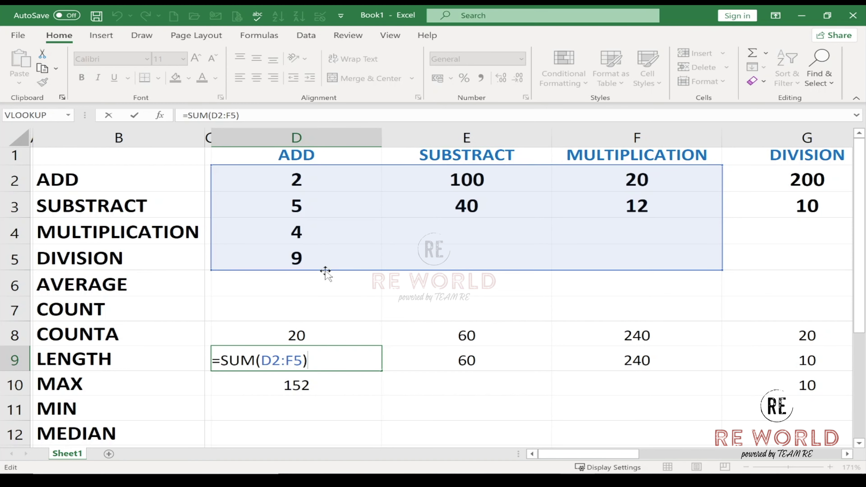
{"action": "key", "text": "Return"}
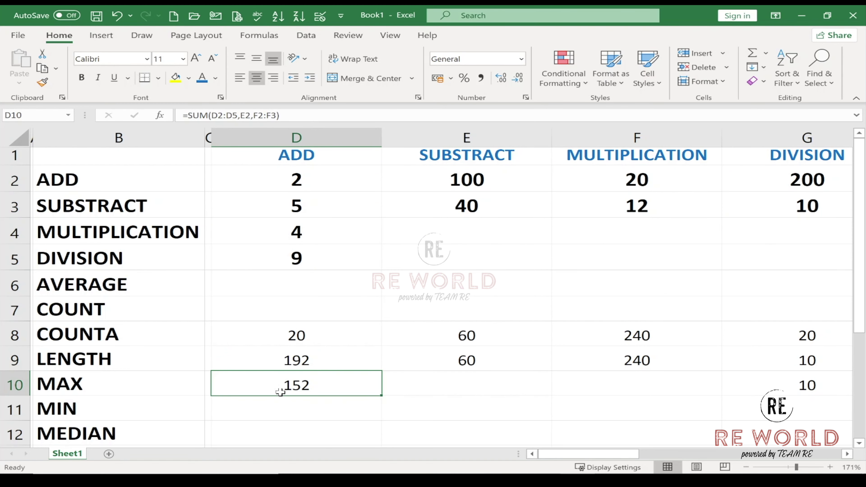
{"action": "left_click", "coordinate": [295, 360]}
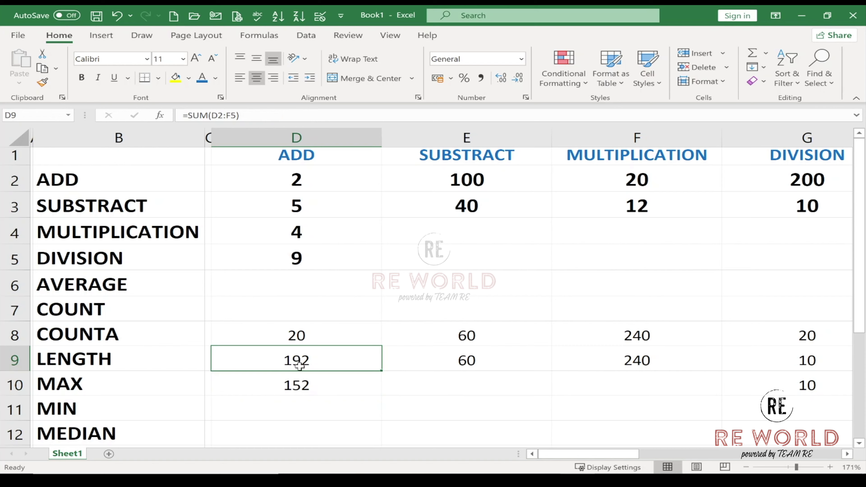
Enter =SUM(D2:D5,E2,F3,G2) in D10 so it shows 332.
{"action": "left_click", "coordinate": [300, 392]}
{"action": "type", "text": "="}
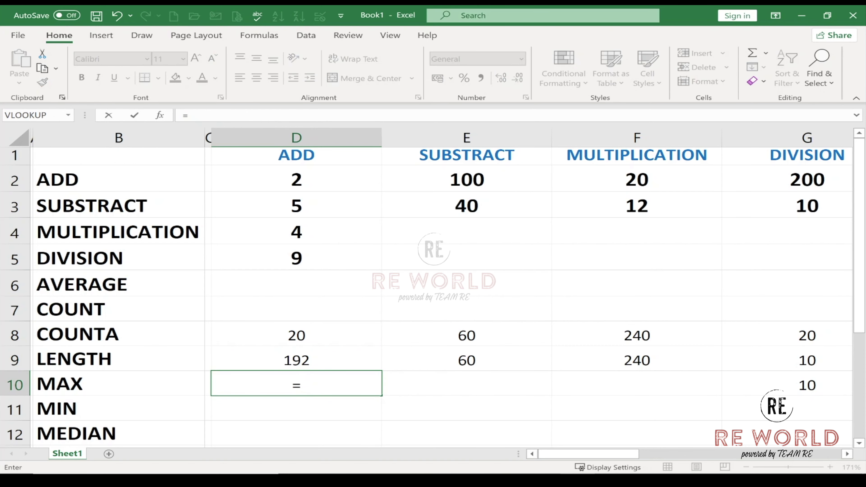
{"action": "type", "text": "SUM("}
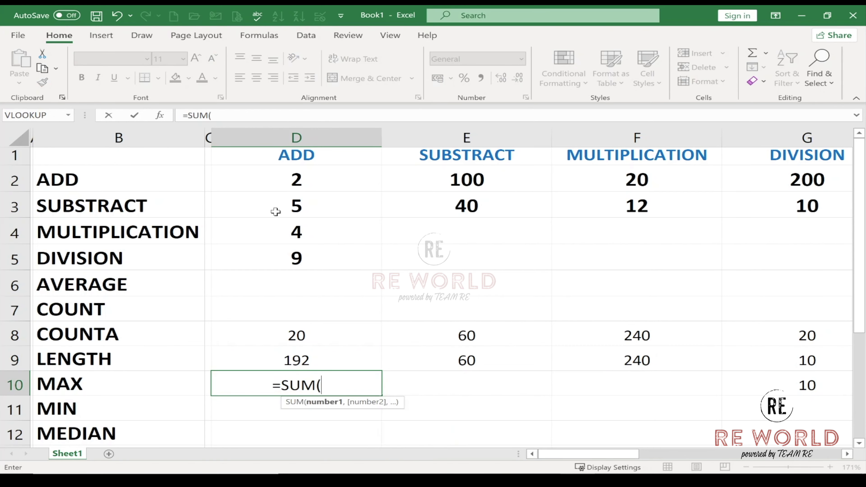
{"action": "left_click_drag", "start_coordinate": [292, 177], "coordinate": [289, 252]}
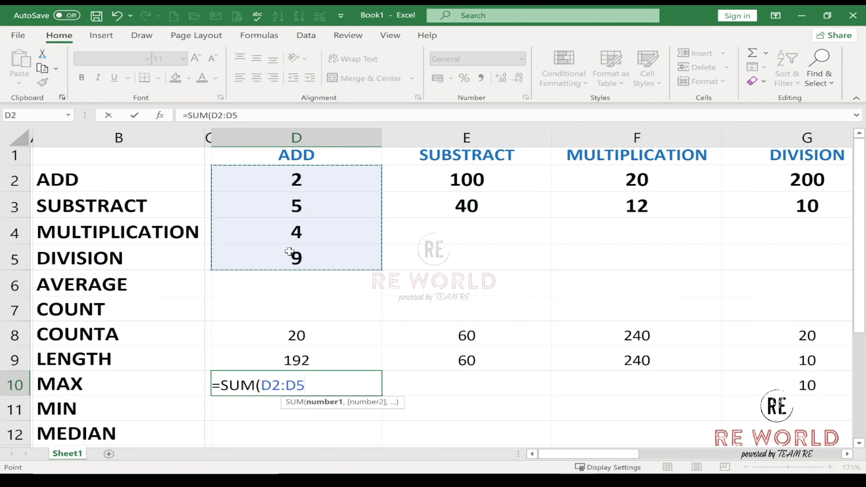
{"action": "type", "text": ","}
{"action": "left_click", "coordinate": [510, 187]}
{"action": "type", "text": ","}
{"action": "left_click", "coordinate": [617, 207]}
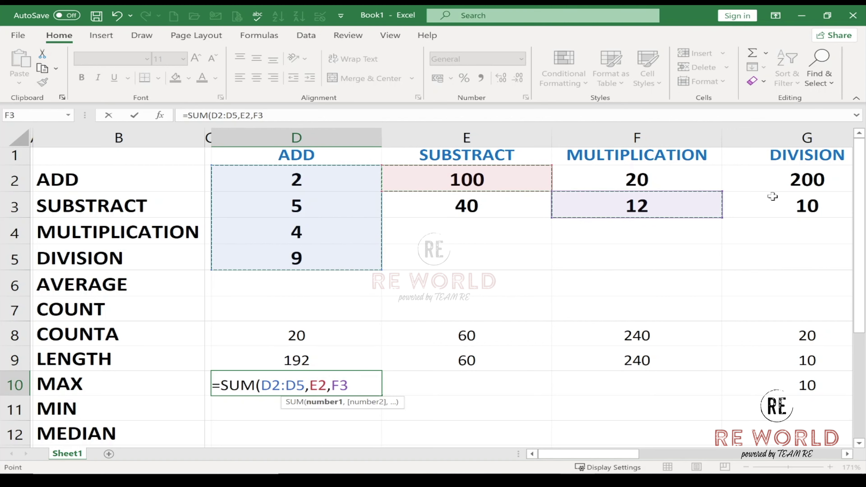
{"action": "type", "text": ","}
{"action": "left_click", "coordinate": [798, 180]}
{"action": "key", "text": "Return"}
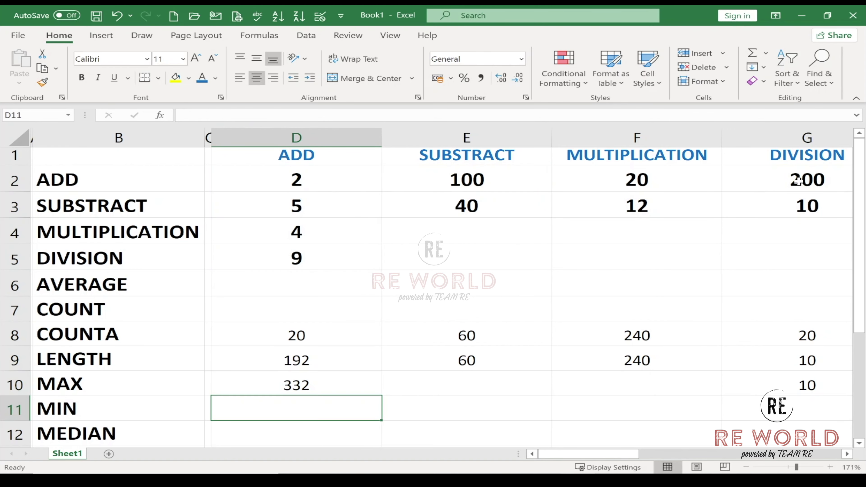
Review the formulas in D10, D8 and D9, then move down to D11.
{"action": "left_click", "coordinate": [339, 382]}
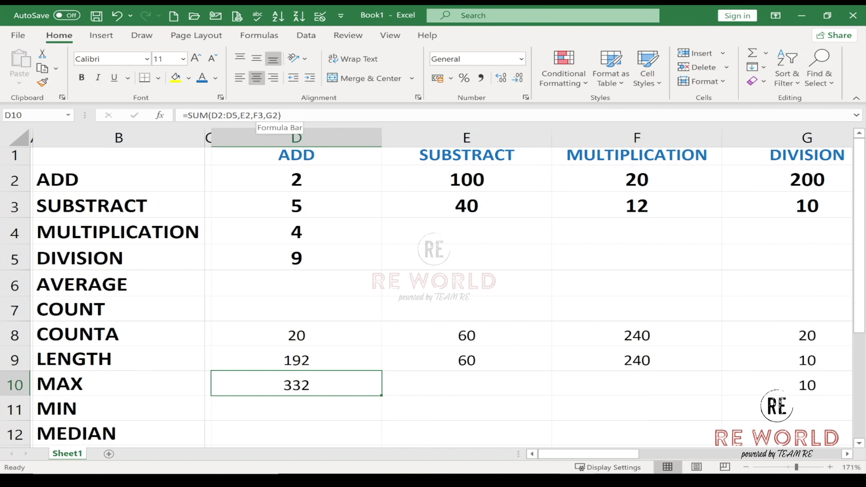
{"action": "left_click", "coordinate": [309, 346]}
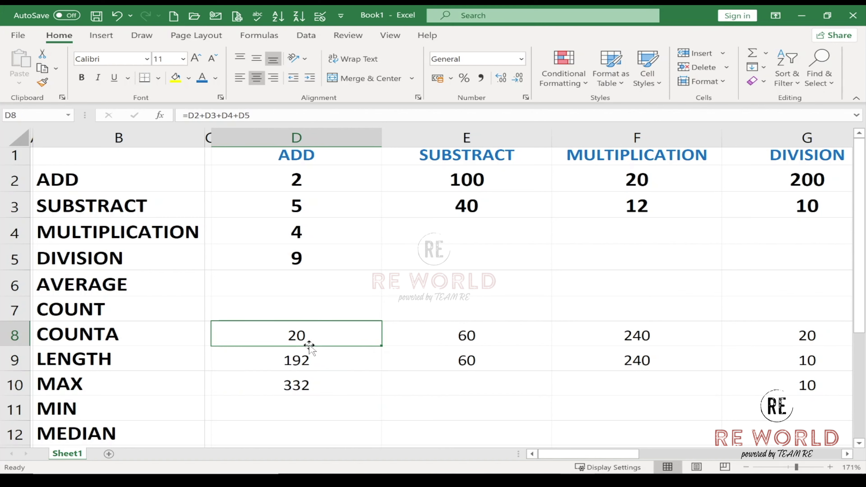
{"action": "left_click", "coordinate": [300, 358]}
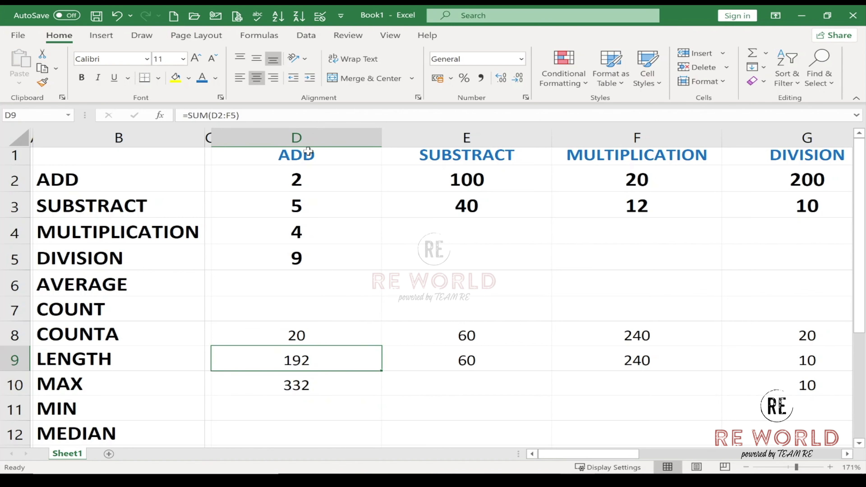
{"action": "left_click", "coordinate": [304, 386]}
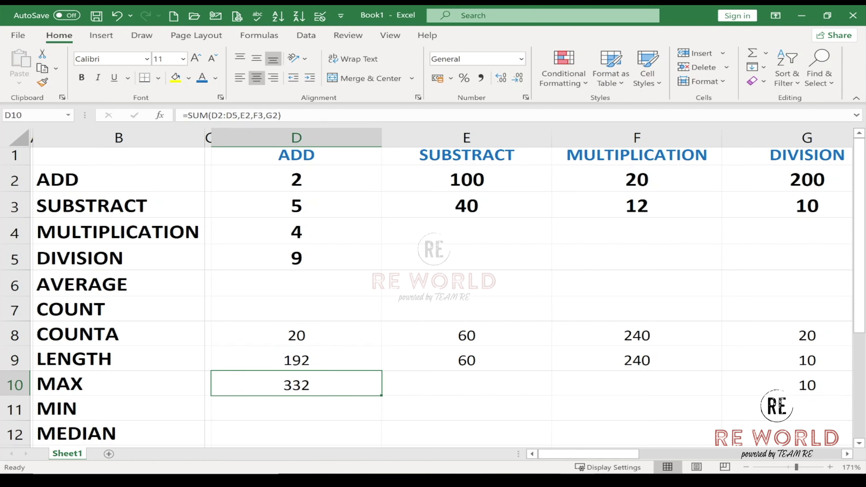
{"action": "key", "text": "Down"}
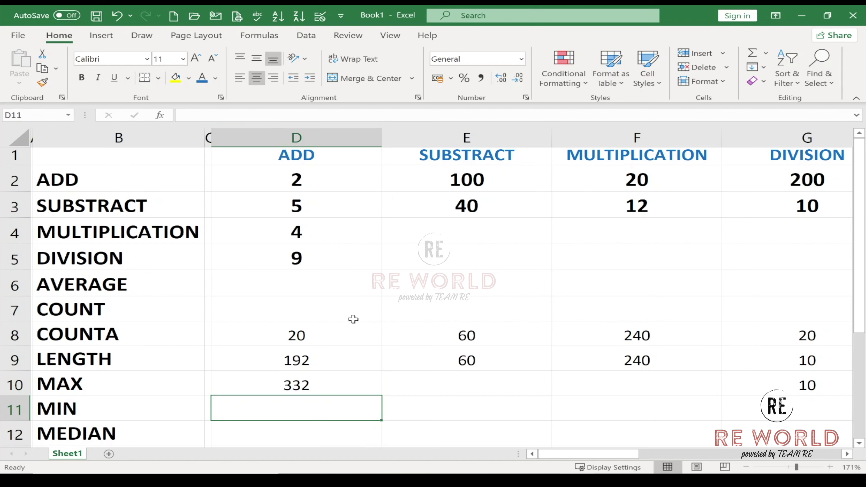
Start a =sum( formula in D11 with cells D2, D3, D4 and D5.
{"action": "type", "text": "=sum"}
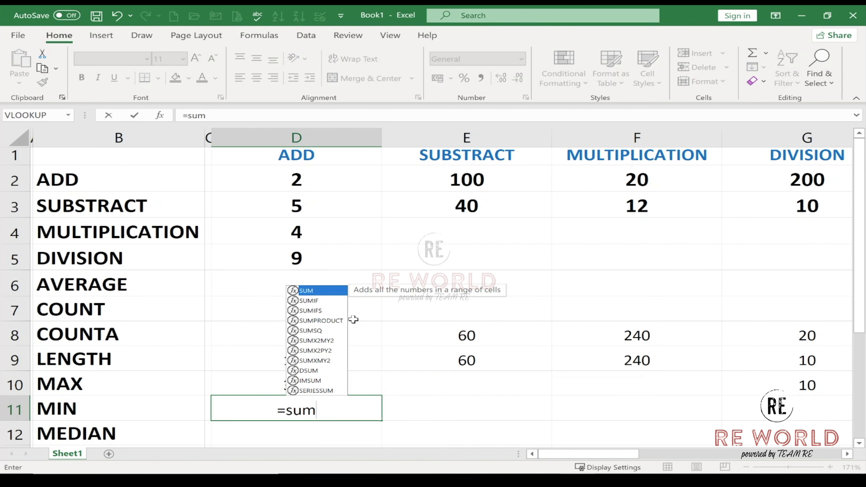
{"action": "type", "text": "("}
{"action": "left_click", "coordinate": [309, 180]}
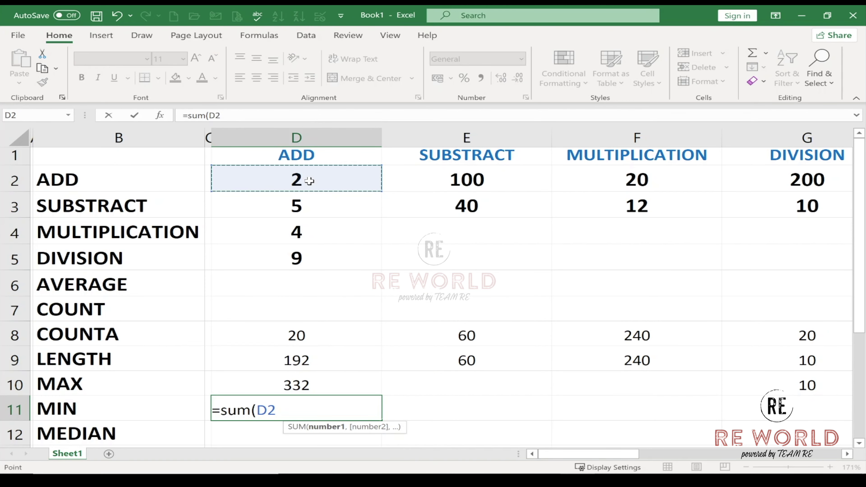
{"action": "type", "text": ","}
{"action": "left_click", "coordinate": [310, 203]}
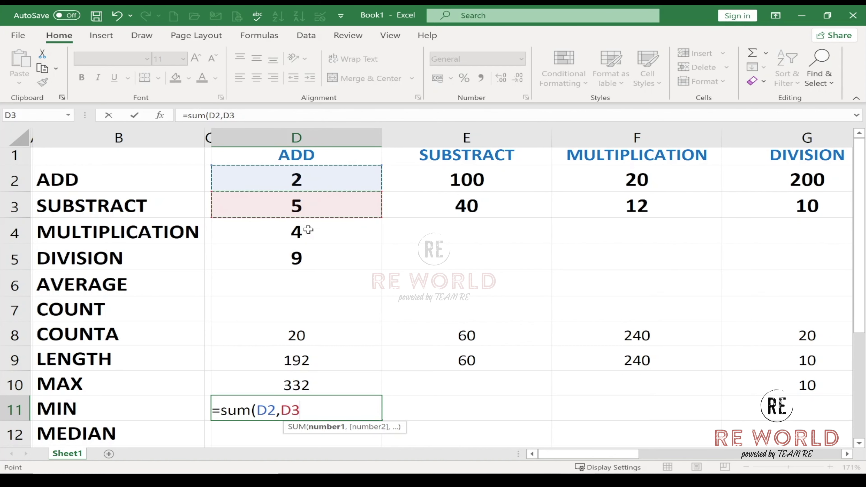
{"action": "type", "text": ","}
{"action": "left_click", "coordinate": [309, 230]}
{"action": "type", "text": ","}
{"action": "left_click", "coordinate": [303, 255]}
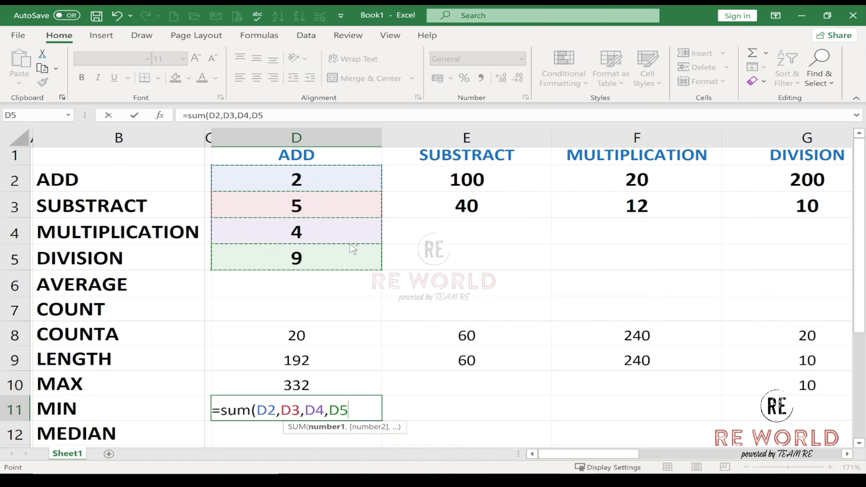
Add E3, F2 and F3 to the D11 sum and commit it, giving 92.
{"action": "type", "text": ","}
{"action": "left_click", "coordinate": [451, 204]}
{"action": "type", "text": ","}
{"action": "left_click", "coordinate": [609, 177]}
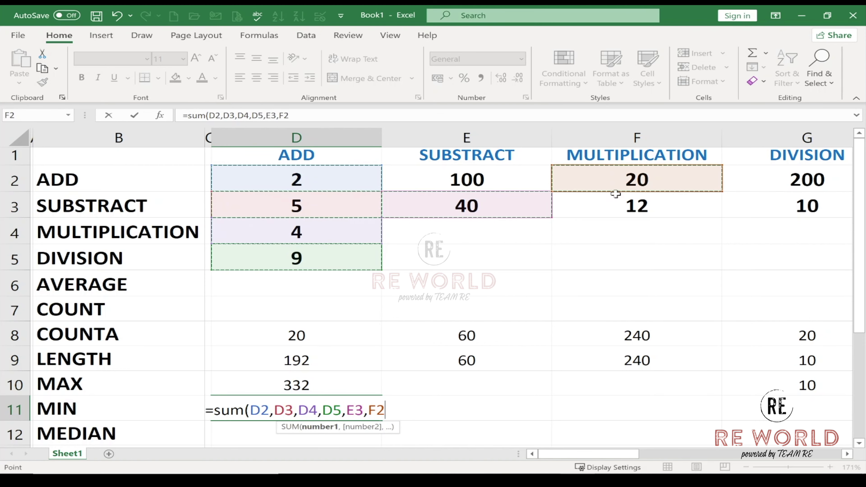
{"action": "type", "text": ","}
{"action": "left_click", "coordinate": [616, 199]}
{"action": "key", "text": "Return"}
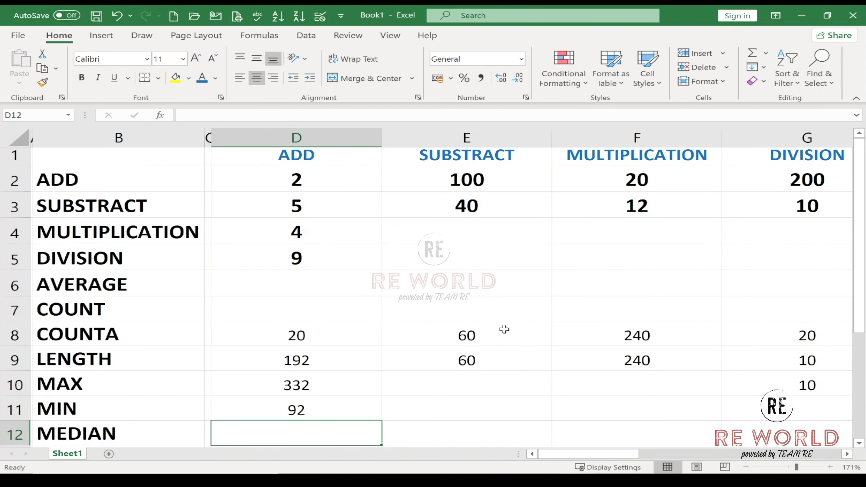
Reopen D11's formula to inspect its references, leaving it unchanged.
{"action": "left_click", "coordinate": [339, 408]}
{"action": "key", "text": "F2"}
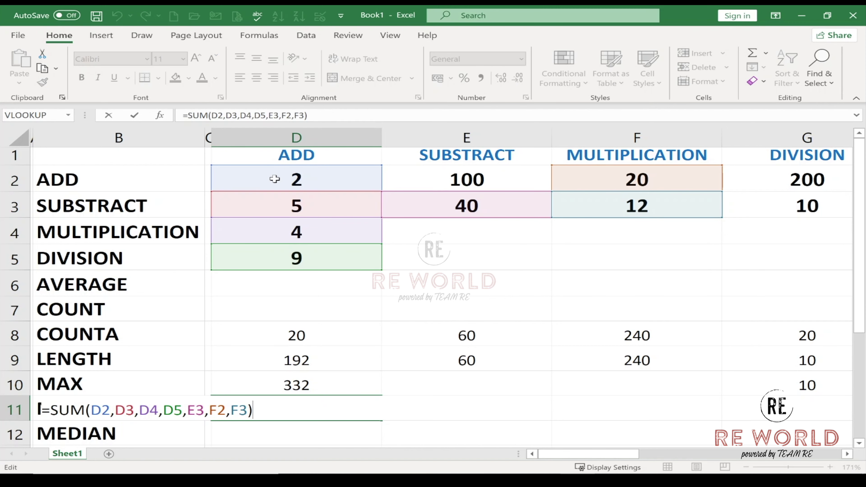
{"action": "key", "text": "Escape"}
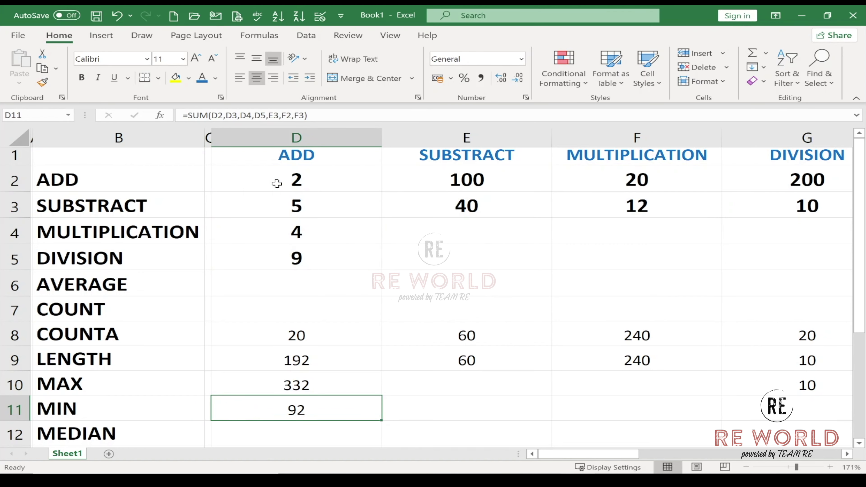
Enter =E2-E3 in E8 under SUBSTRACT.
{"action": "left_click", "coordinate": [481, 336]}
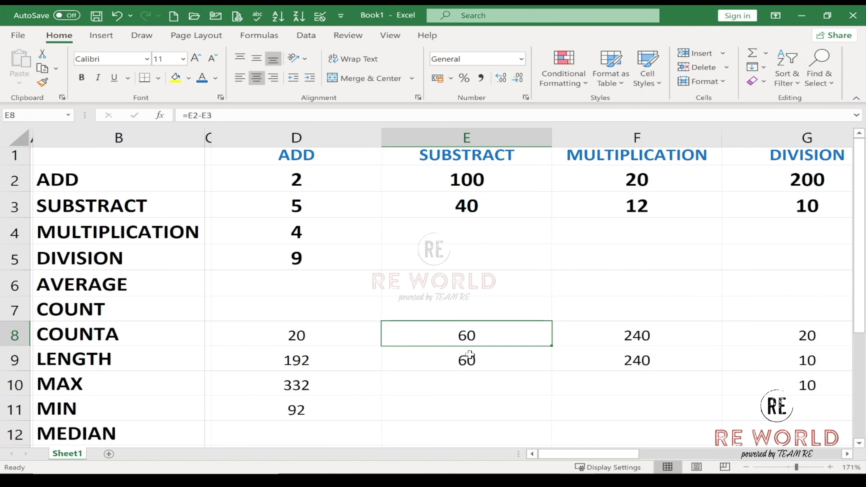
{"action": "type", "text": "="}
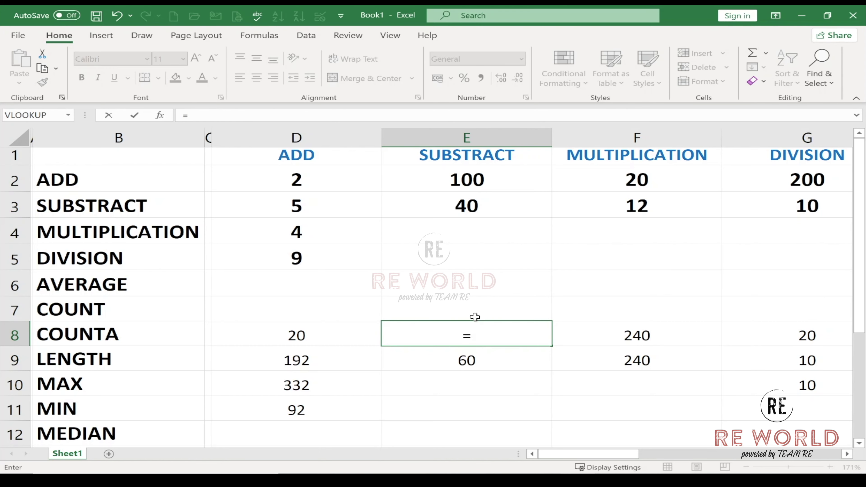
{"action": "left_click", "coordinate": [489, 186]}
{"action": "type", "text": "-"}
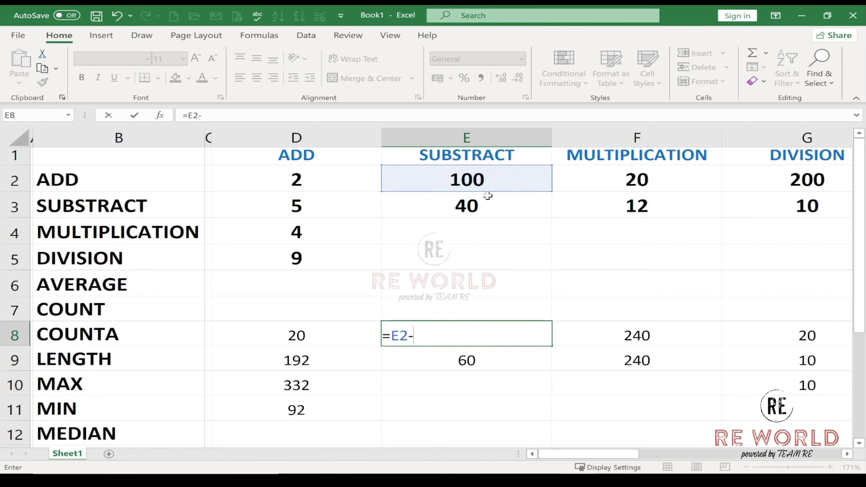
{"action": "left_click", "coordinate": [487, 207]}
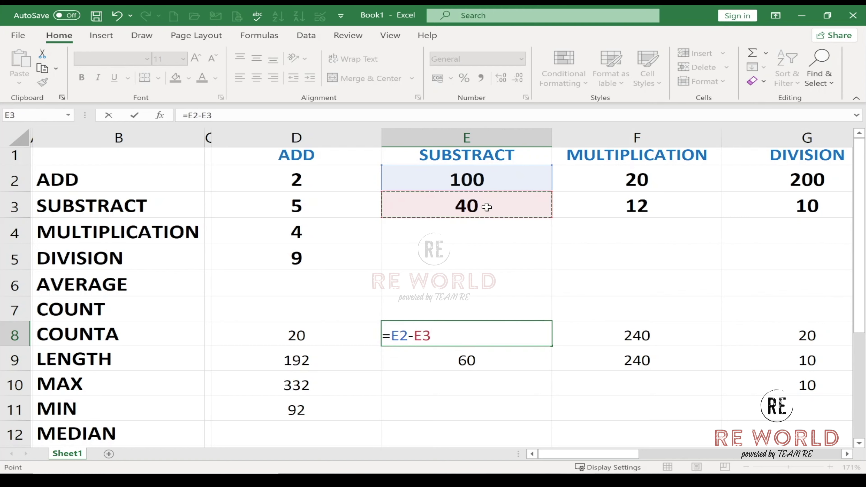
{"action": "key", "text": "Return"}
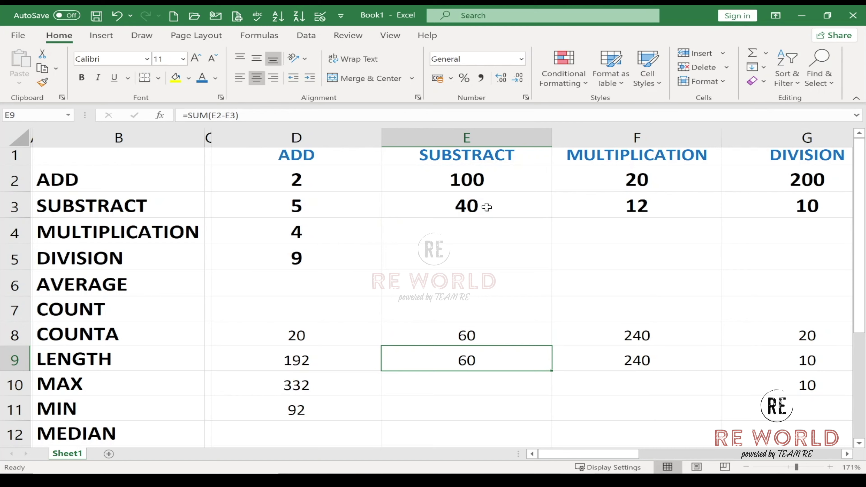
Enter =SUM(E2-E3) in E9 so it shows 60.
{"action": "type", "text": "=SUM"}
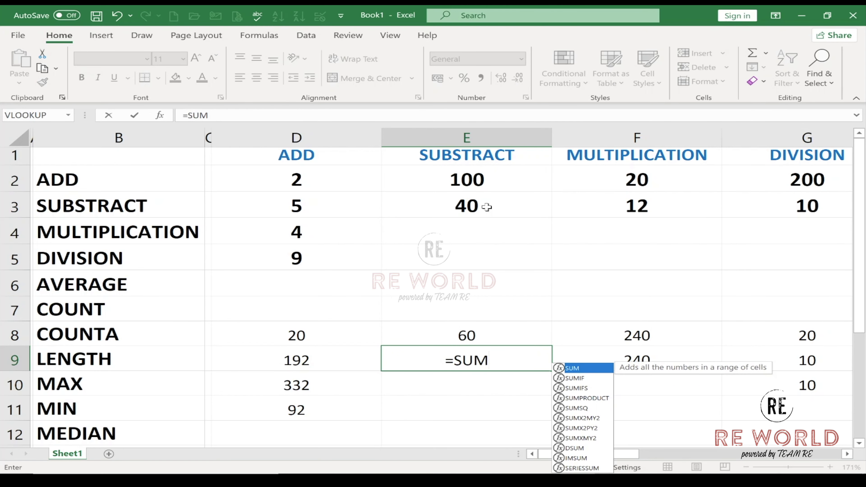
{"action": "type", "text": "("}
{"action": "left_click", "coordinate": [476, 174]}
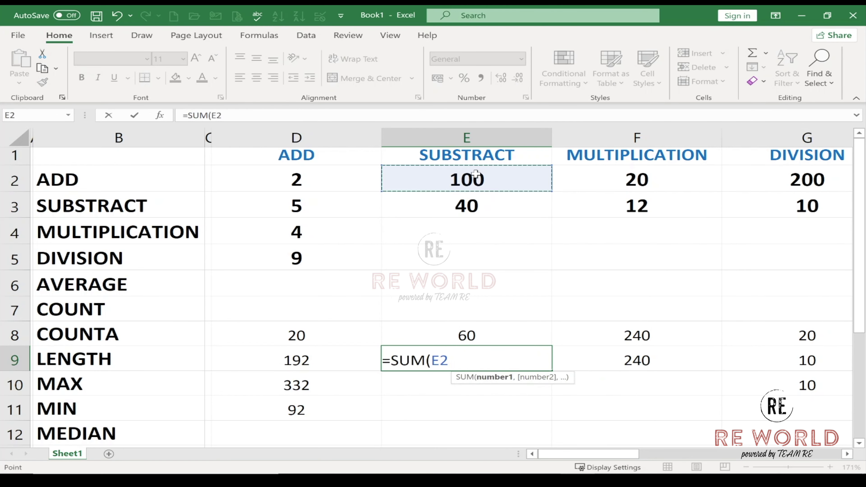
{"action": "type", "text": "-"}
{"action": "left_click", "coordinate": [461, 207]}
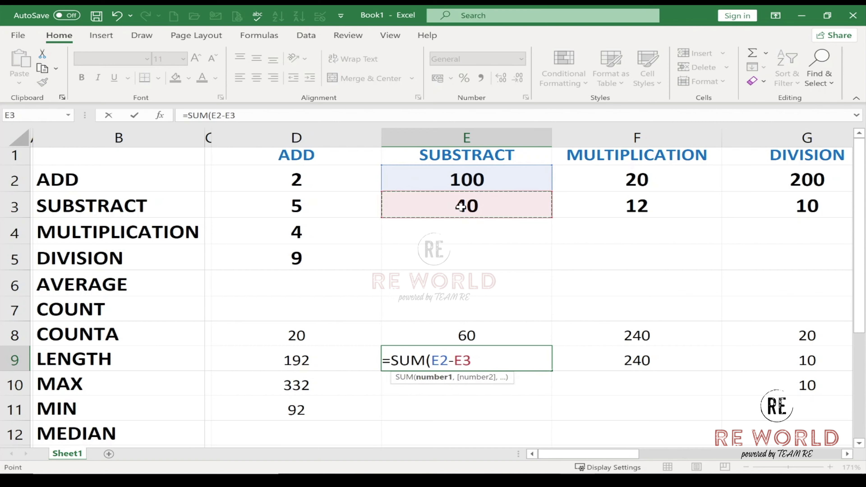
{"action": "key", "text": "Return"}
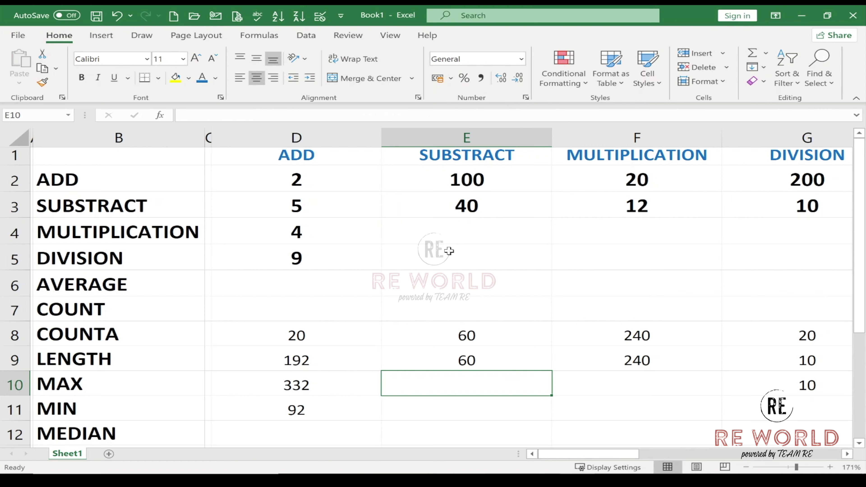
Rewrite E8 as =E3-E2 so it shows -60, then check the formula.
{"action": "left_click", "coordinate": [493, 334]}
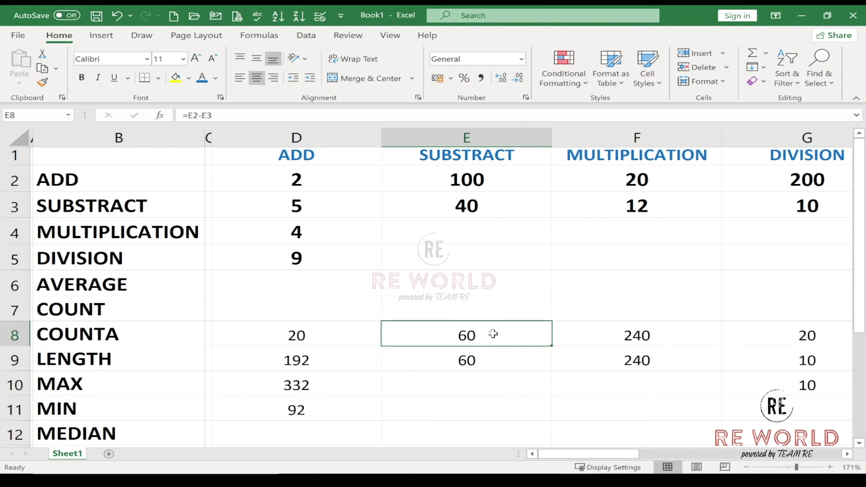
{"action": "type", "text": "="}
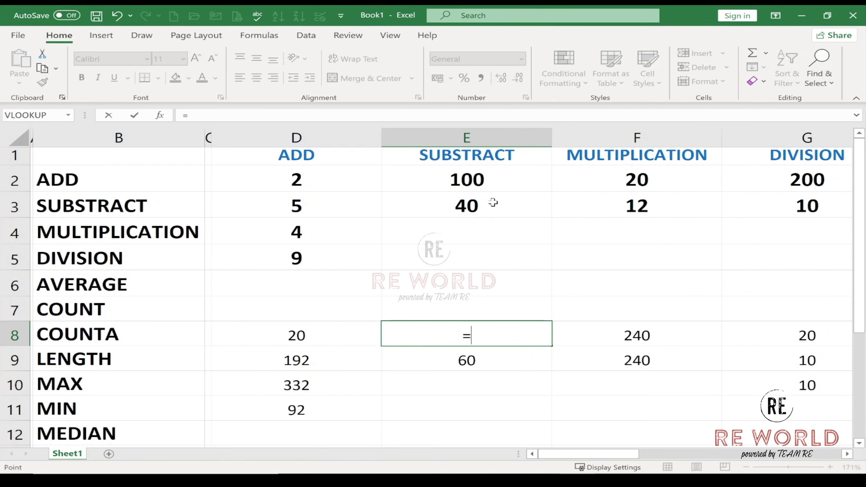
{"action": "left_click", "coordinate": [493, 203]}
{"action": "type", "text": "-"}
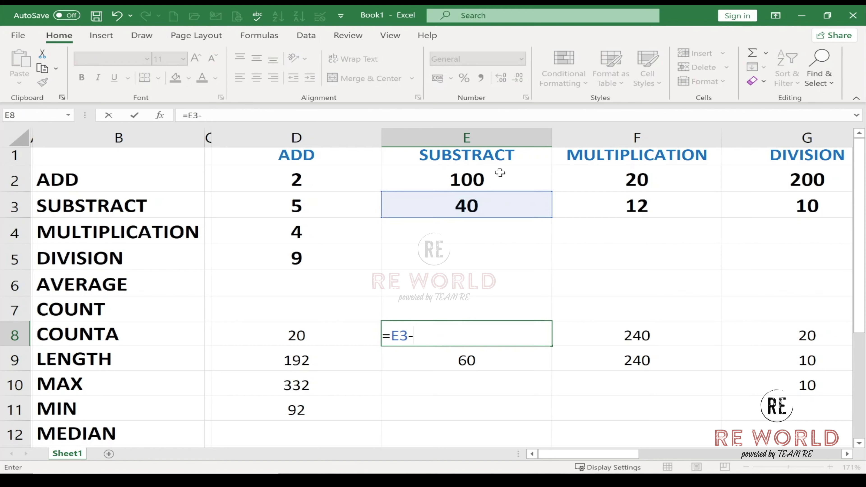
{"action": "left_click", "coordinate": [499, 172]}
{"action": "key", "text": "Return"}
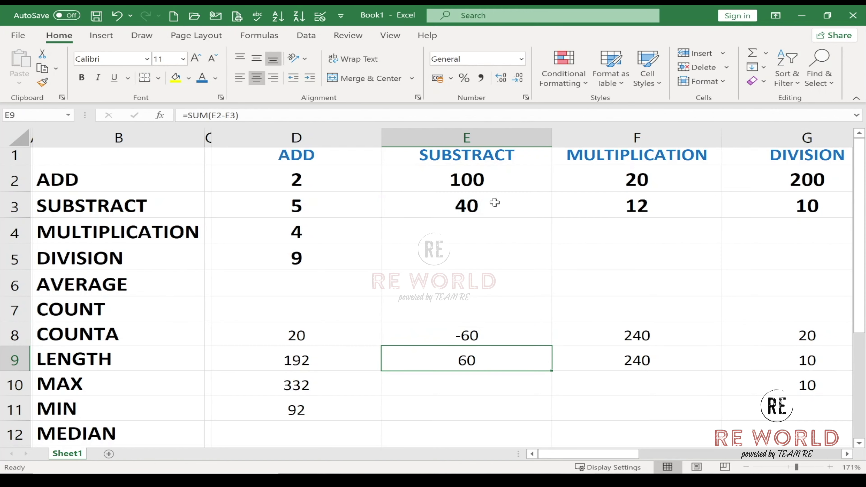
{"action": "left_click", "coordinate": [459, 328]}
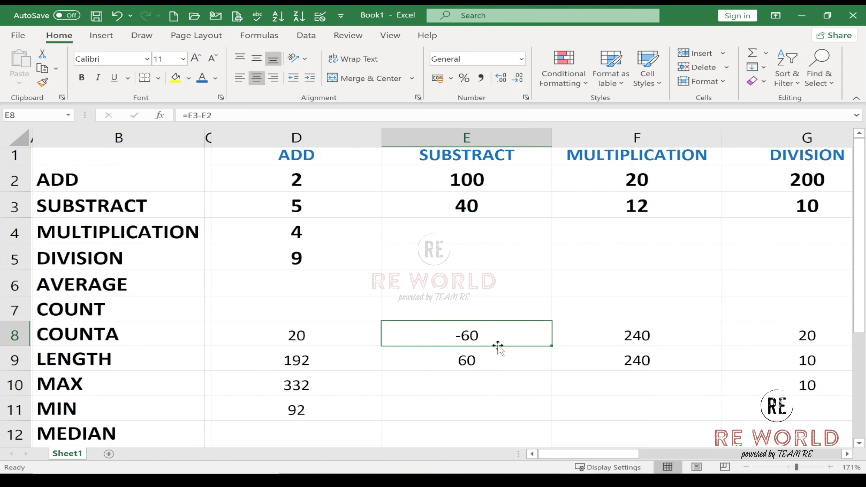
Enter a multiplication in F8 that mistakenly uses F2*F9, then undo it.
{"action": "scroll", "coordinate": [514, 335], "scroll_direction": "right", "scroll_amount": 2}
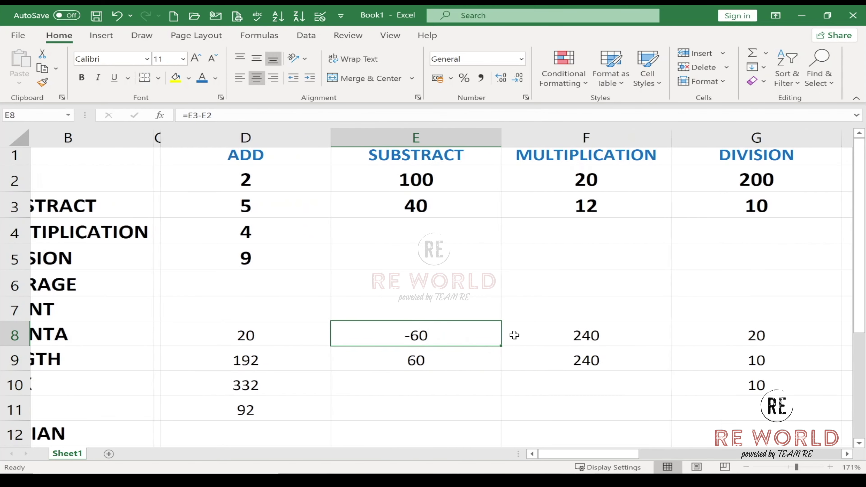
{"action": "scroll", "coordinate": [513, 333], "scroll_direction": "right", "scroll_amount": 1}
{"action": "scroll", "coordinate": [516, 333], "scroll_direction": "right", "scroll_amount": 1}
{"action": "scroll", "coordinate": [522, 336], "scroll_direction": "right", "scroll_amount": 2}
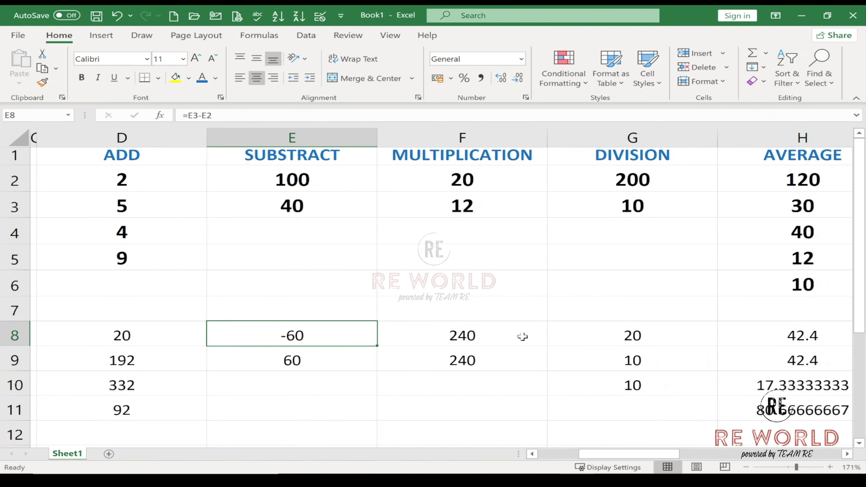
{"action": "left_click", "coordinate": [495, 340]}
{"action": "type", "text": "="}
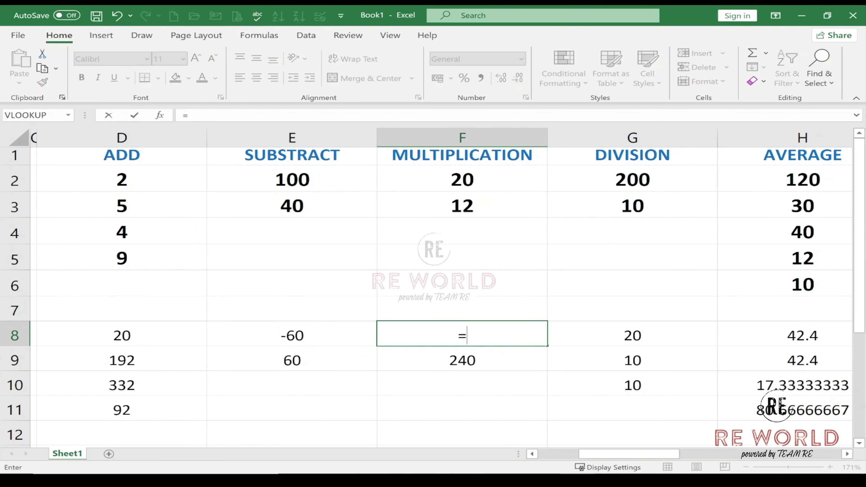
{"action": "left_click", "coordinate": [513, 182]}
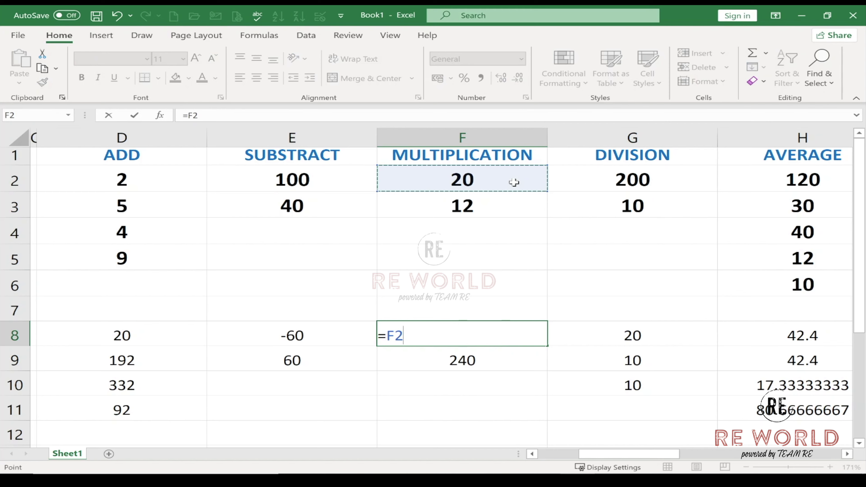
{"action": "type", "text": "*"}
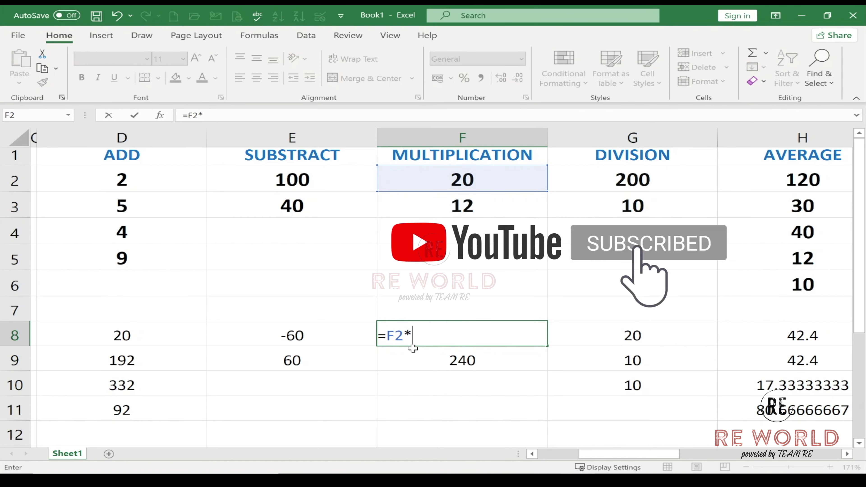
{"action": "left_click", "coordinate": [450, 358]}
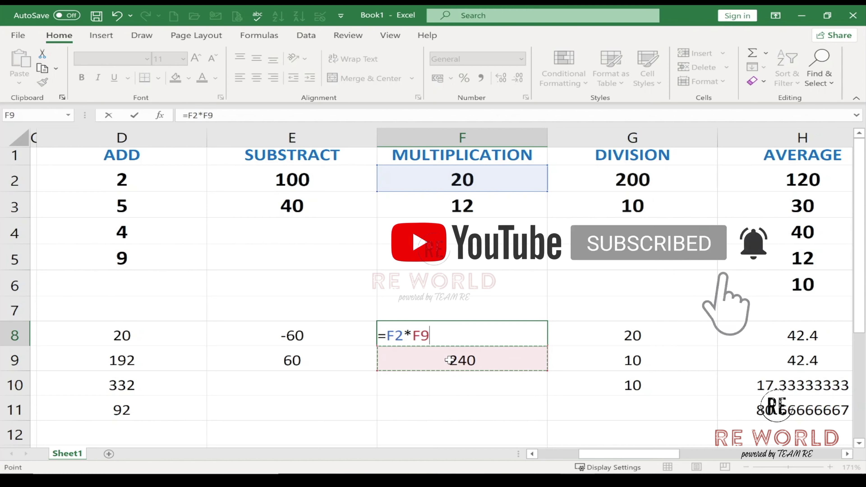
{"action": "key", "text": "Return"}
{"action": "key", "text": "ctrl+z"}
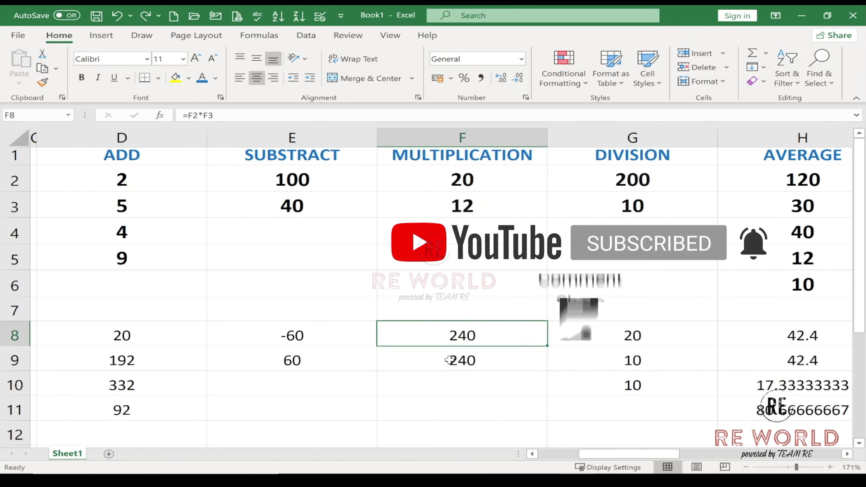
Enter =F2*F3 in F8 under MULTIPLICATION, giving 240.
{"action": "type", "text": "="}
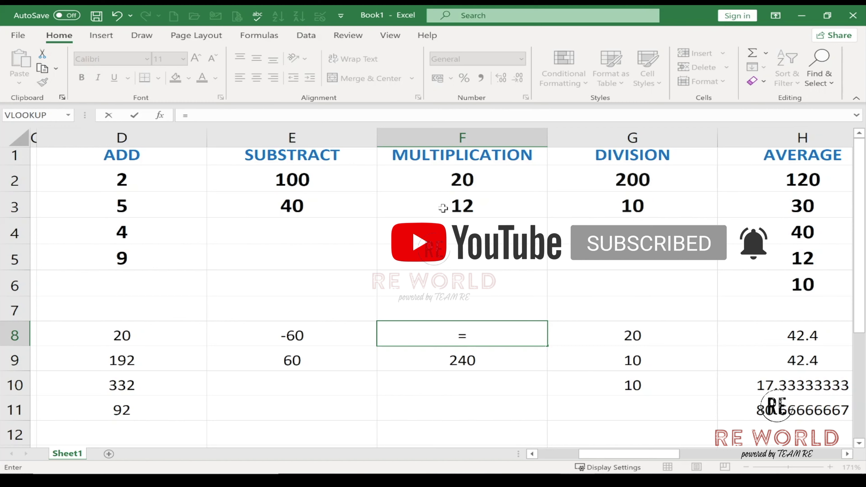
{"action": "left_click", "coordinate": [450, 184]}
{"action": "type", "text": "*"}
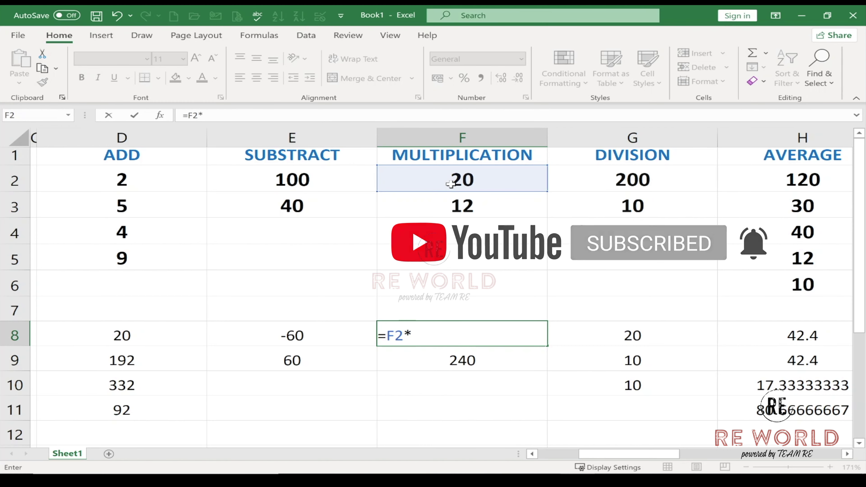
{"action": "left_click", "coordinate": [448, 209]}
{"action": "key", "text": "Return"}
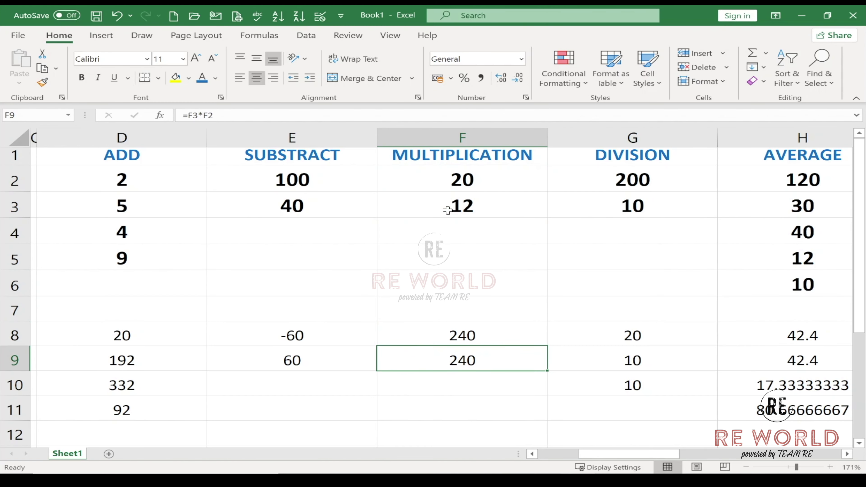
Enter =F3*F2 in F9 so it also shows 240.
{"action": "type", "text": "="}
{"action": "left_click", "coordinate": [450, 198]}
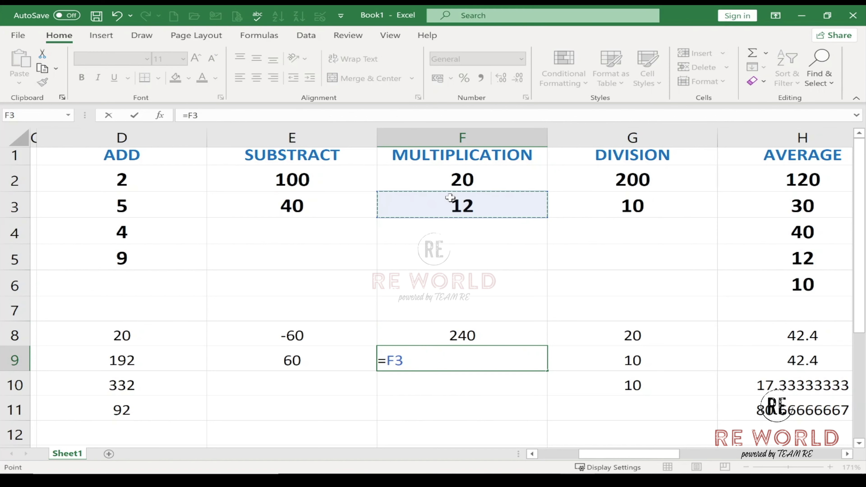
{"action": "type", "text": "*"}
{"action": "left_click", "coordinate": [447, 178]}
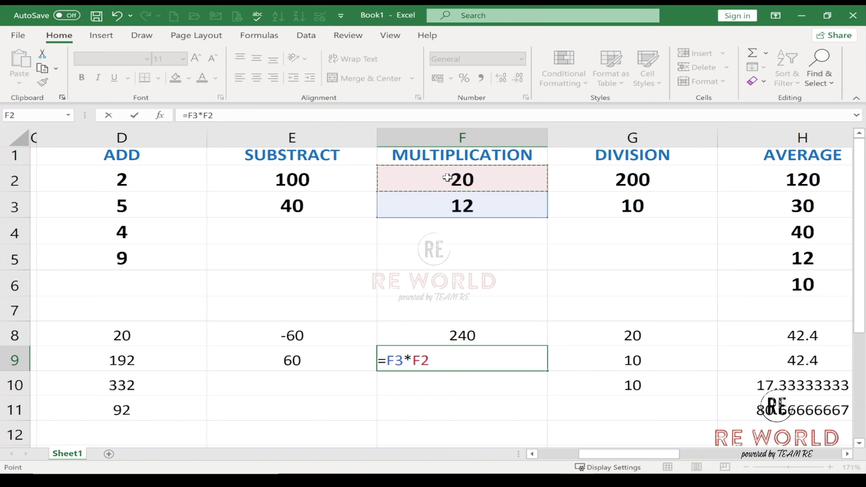
{"action": "key", "text": "Return"}
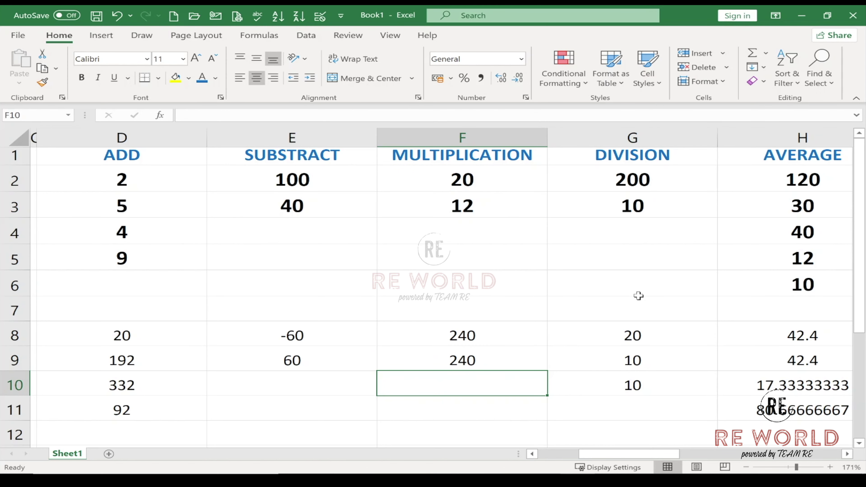
{"action": "scroll", "coordinate": [637, 296], "scroll_direction": "right", "scroll_amount": 1}
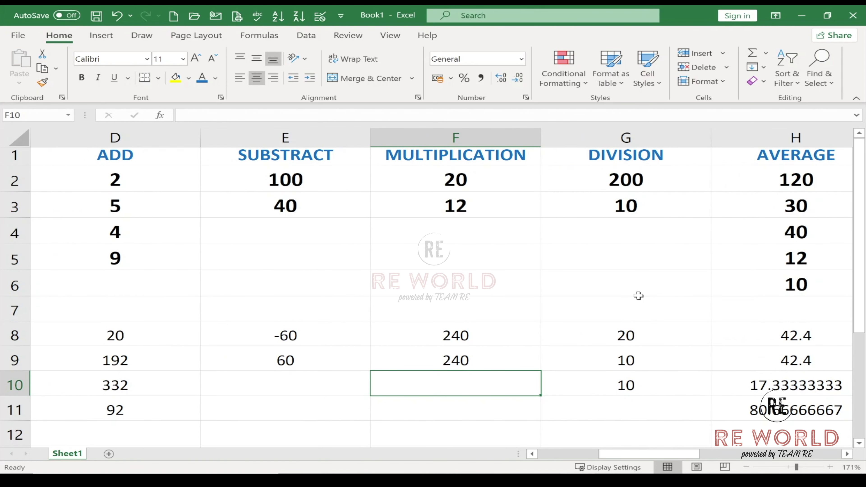
{"action": "scroll", "coordinate": [688, 304], "scroll_direction": "right", "scroll_amount": 1}
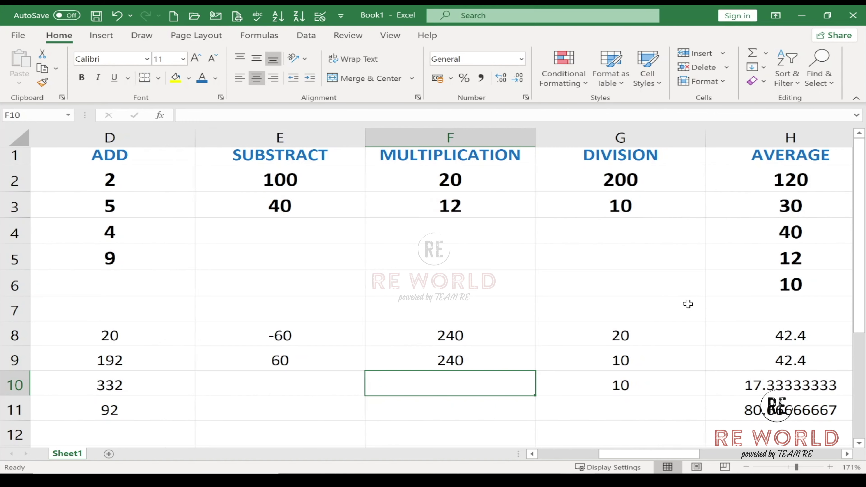
{"action": "scroll", "coordinate": [688, 304], "scroll_direction": "right", "scroll_amount": 5}
{"action": "scroll", "coordinate": [688, 304], "scroll_direction": "right", "scroll_amount": 5}
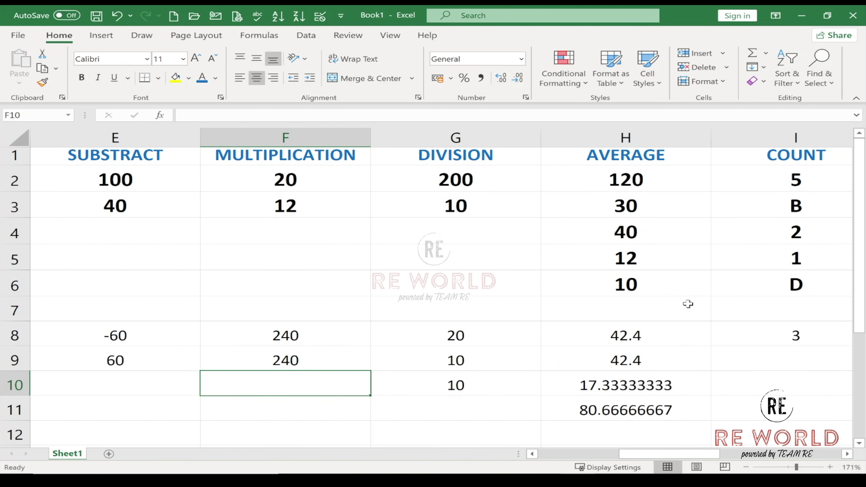
Enter =G2/G3 in G8 under DIVISION.
{"action": "left_click", "coordinate": [446, 330]}
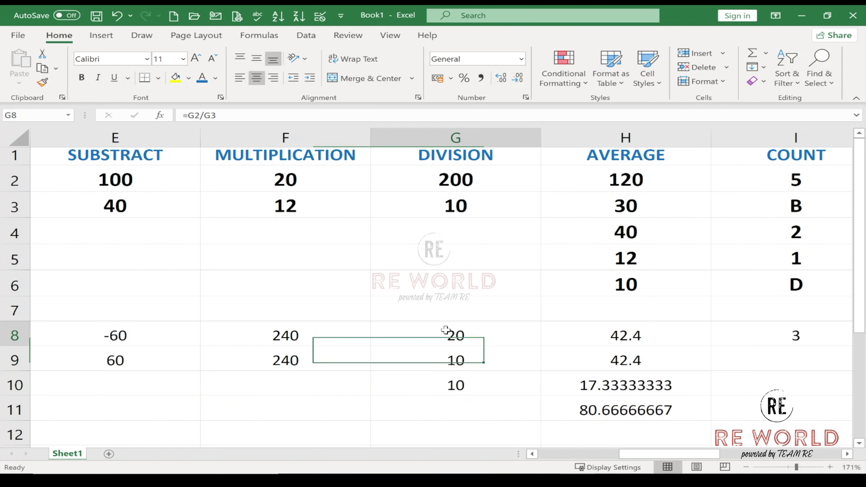
{"action": "type", "text": "="}
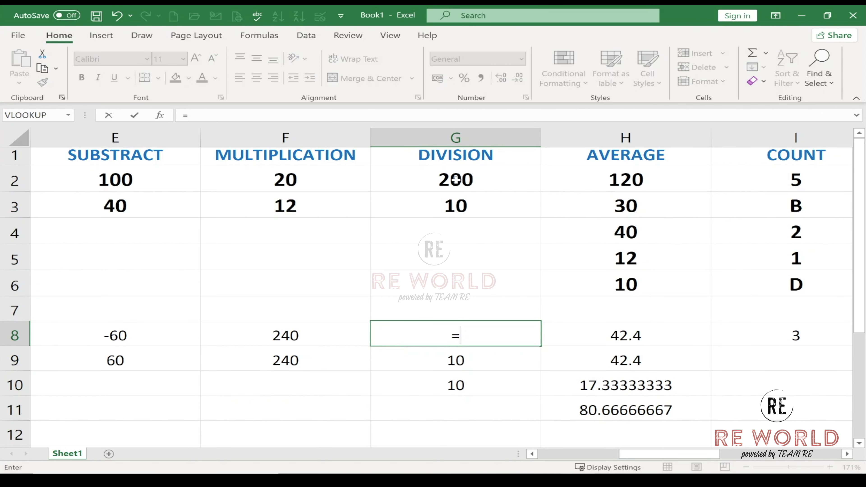
{"action": "left_click", "coordinate": [455, 179]}
{"action": "type", "text": "/"}
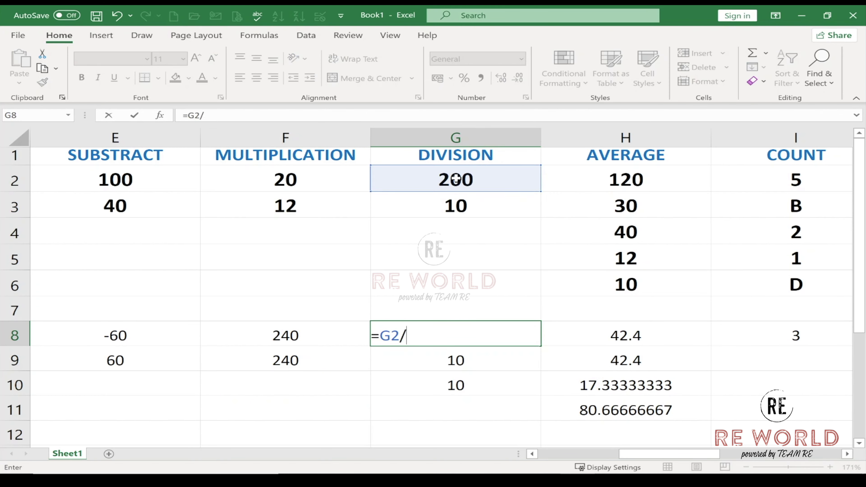
{"action": "left_click", "coordinate": [443, 202]}
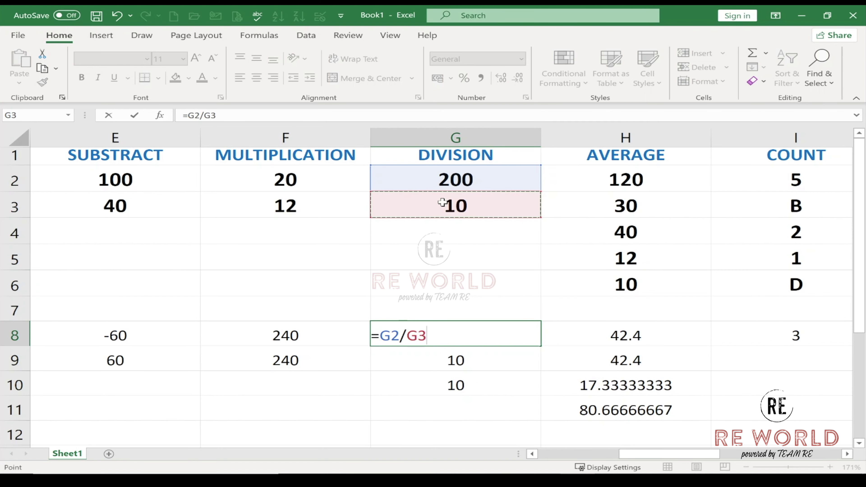
{"action": "key", "text": "Return"}
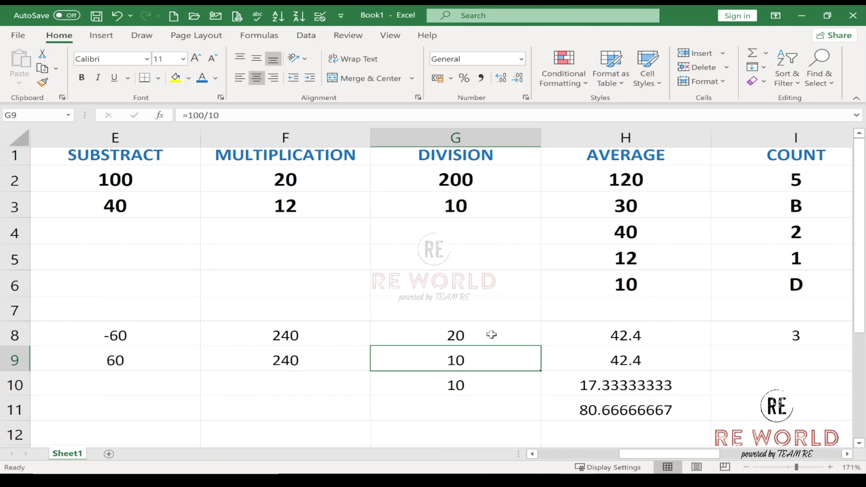
Fill G9, G10 and G11 with =100-10, =100+90 and =20*10.
{"action": "type", "text": "="}
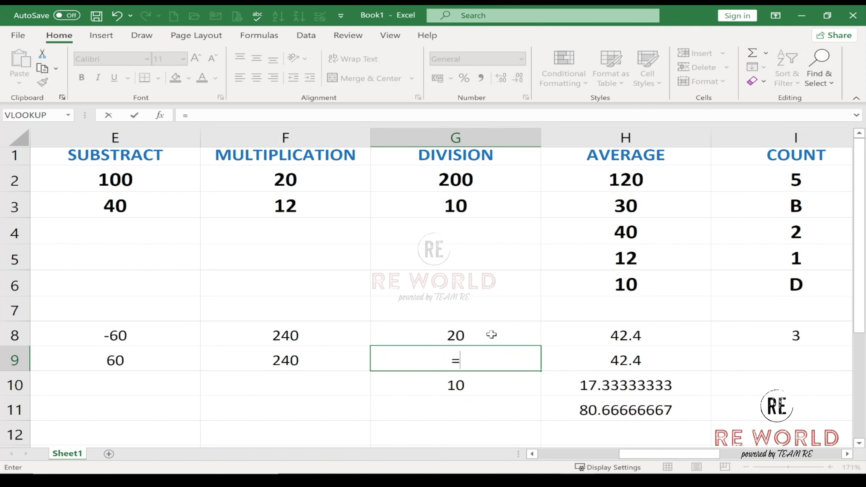
{"action": "type", "text": "100"}
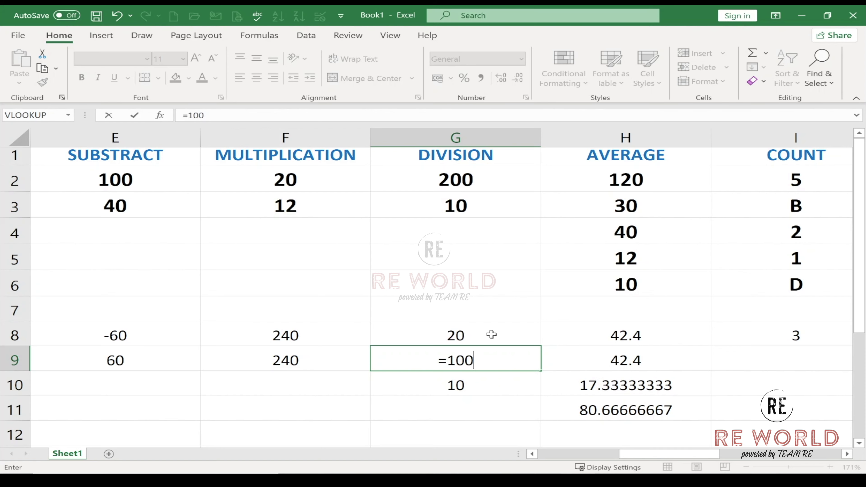
{"action": "type", "text": "/"}
{"action": "key", "text": "BackSpace"}
{"action": "type", "text": "-10"}
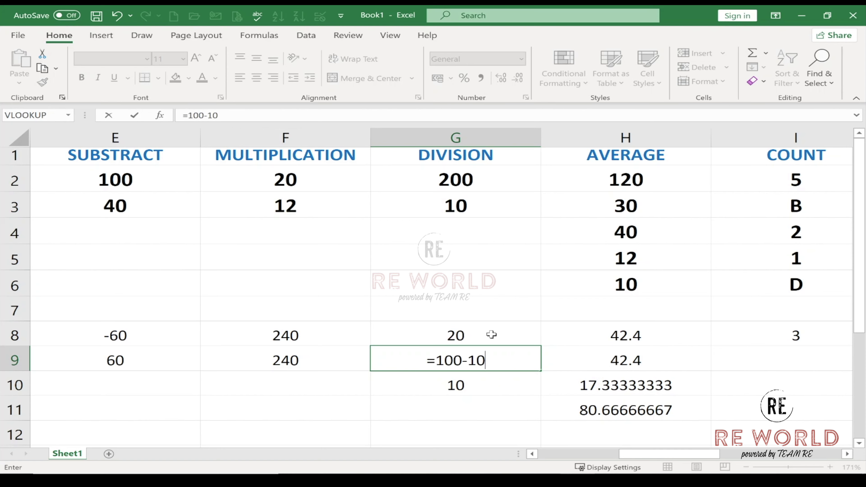
{"action": "key", "text": "Return"}
{"action": "type", "text": "="}
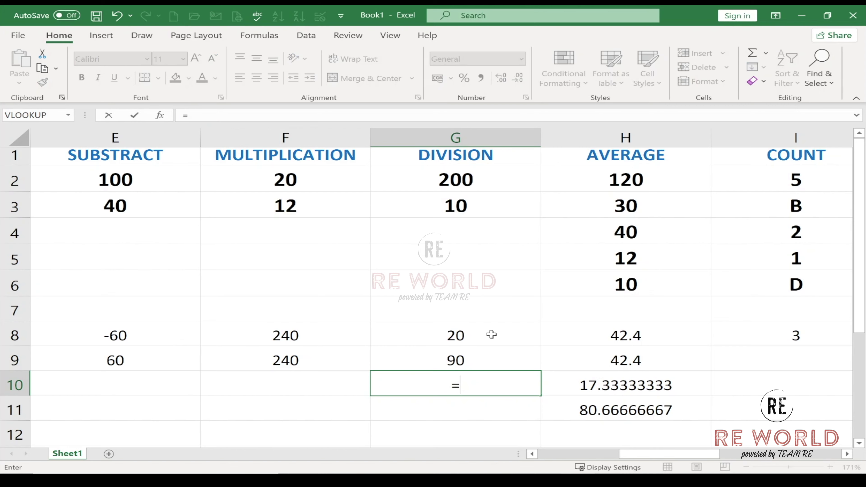
{"action": "type", "text": "100+"}
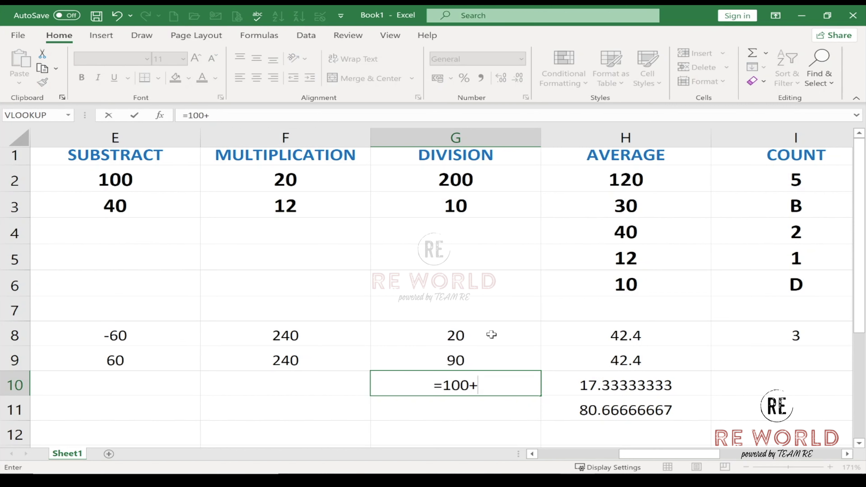
{"action": "type", "text": "90"}
{"action": "key", "text": "Return"}
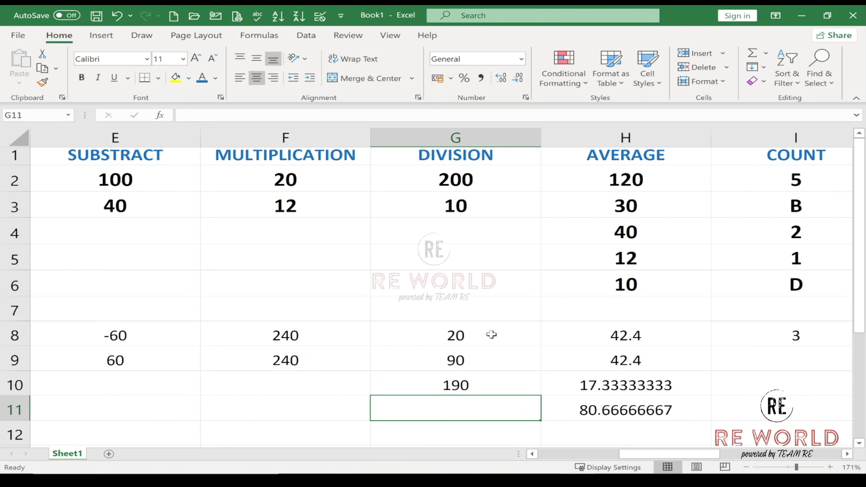
{"action": "type", "text": "=20*"}
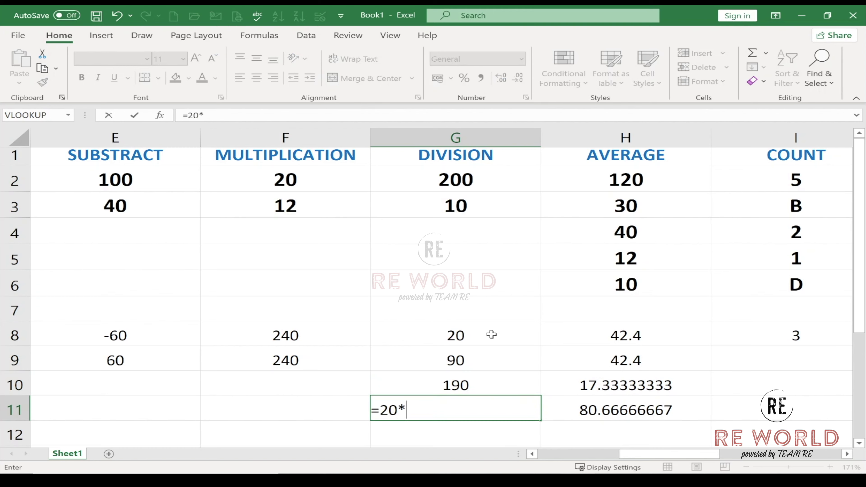
{"action": "type", "text": "10"}
{"action": "key", "text": "Return"}
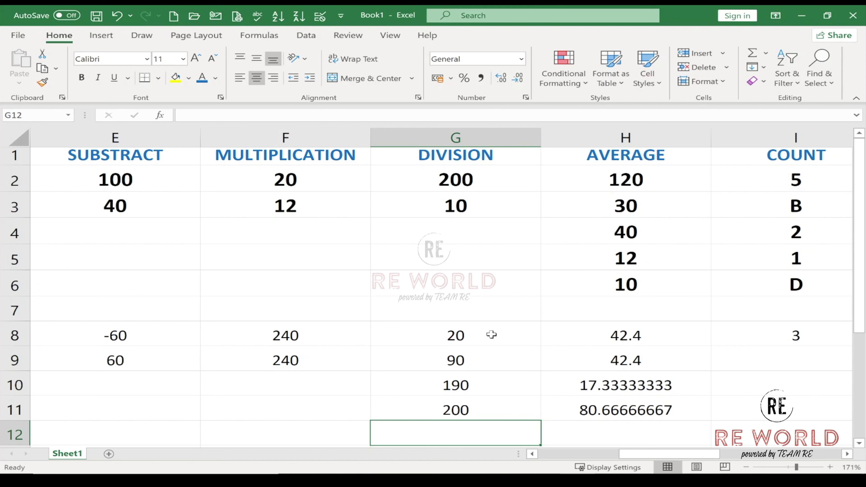
Enter =G2/10 in G12 so it shows 20.
{"action": "type", "text": "="}
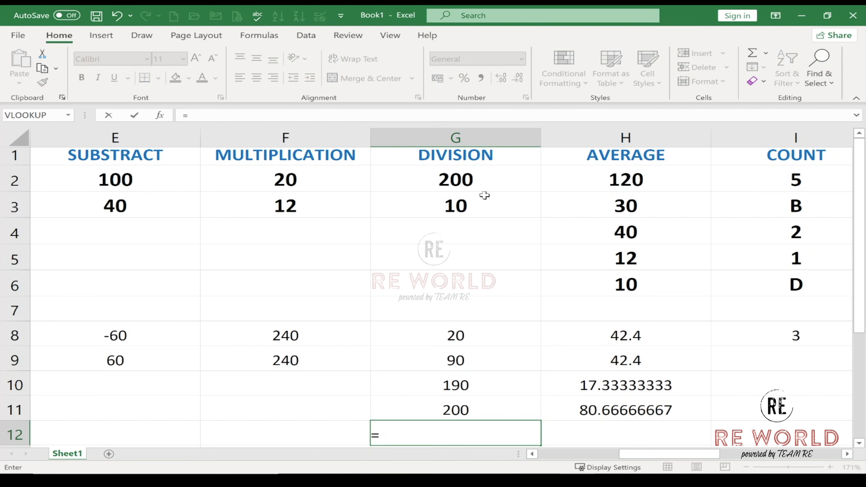
{"action": "left_click", "coordinate": [482, 181]}
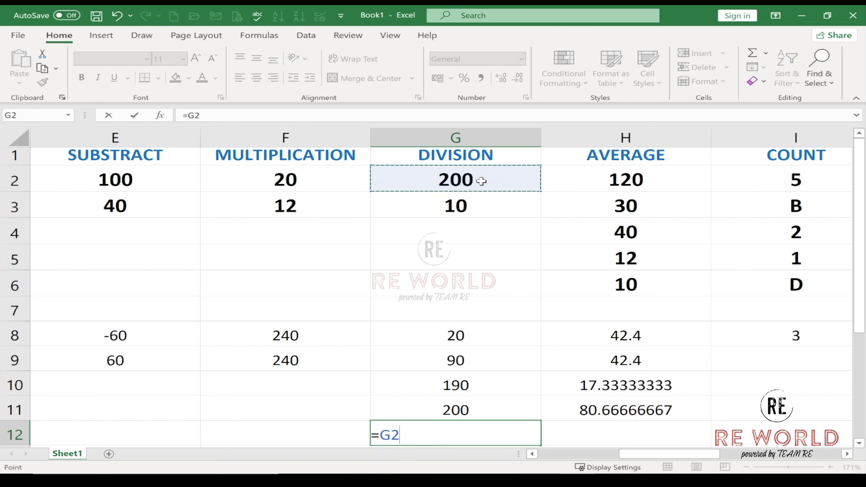
{"action": "type", "text": "/"}
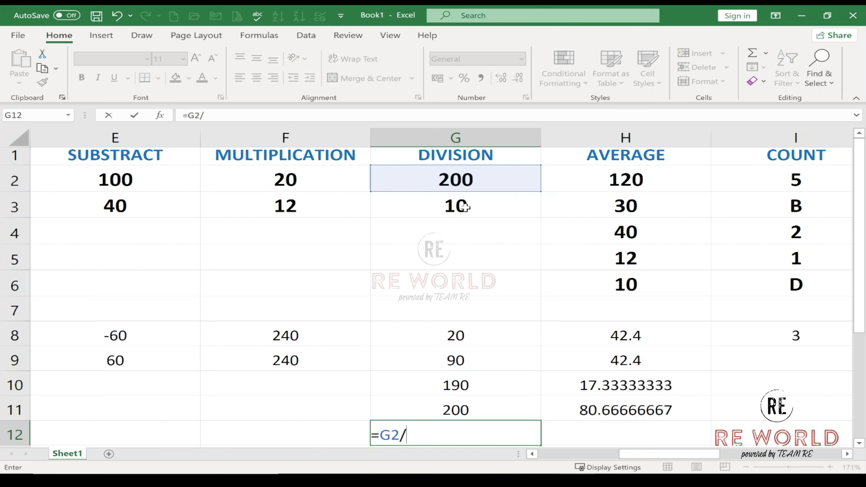
{"action": "type", "text": "10"}
{"action": "key", "text": "Return"}
{"action": "scroll", "coordinate": [464, 247], "scroll_direction": "up", "scroll_amount": 2}
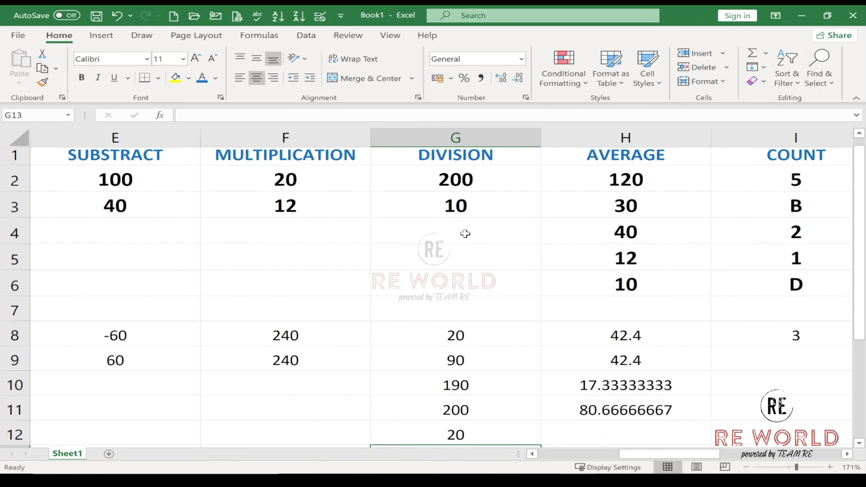
Set G2 to 300 and G3 to 50, first trying 100 in G3.
{"action": "left_click", "coordinate": [453, 180]}
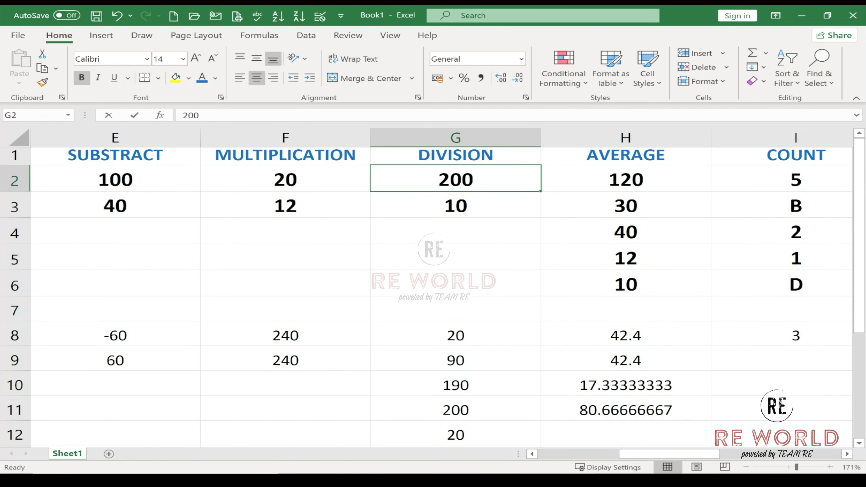
{"action": "type", "text": "300"}
{"action": "key", "text": "Return"}
{"action": "type", "text": "100"}
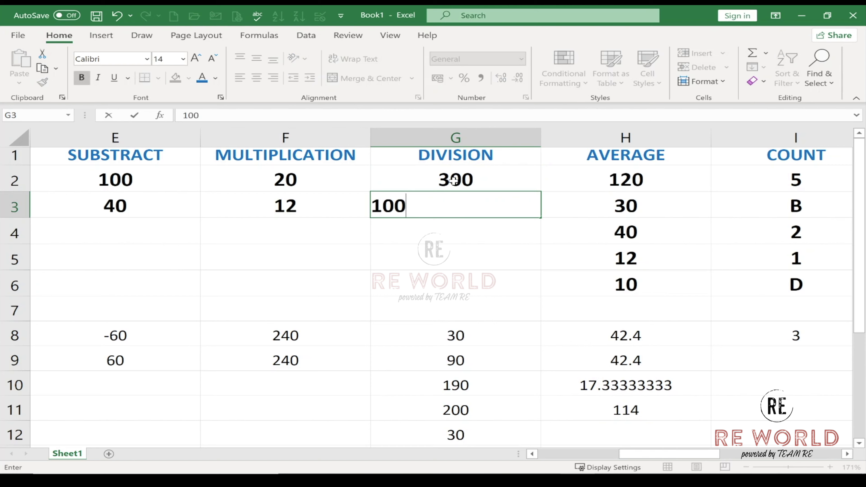
{"action": "key", "text": "Return"}
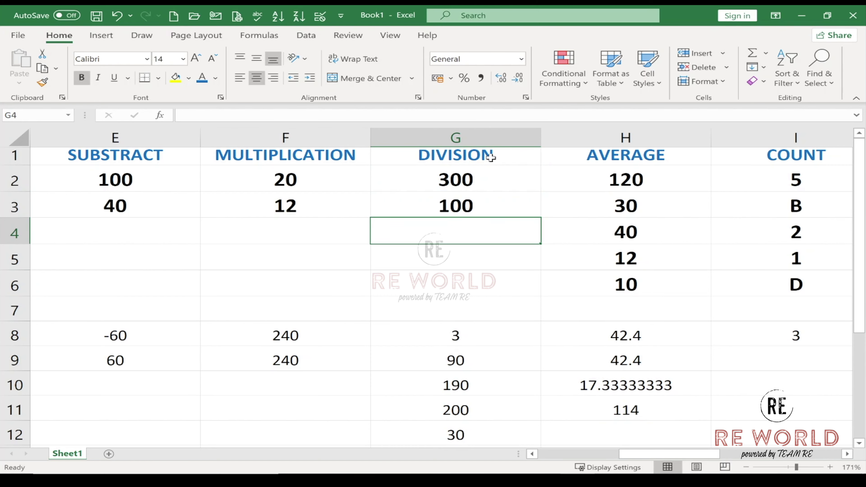
{"action": "left_click", "coordinate": [474, 205]}
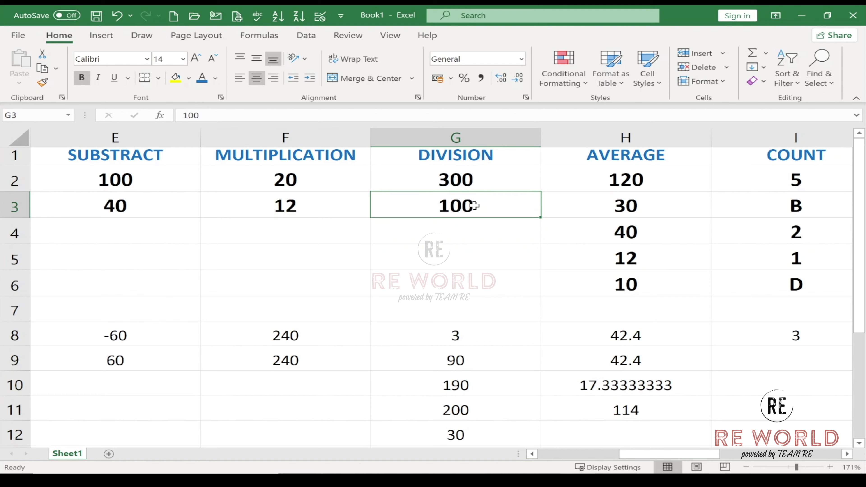
{"action": "type", "text": "50"}
{"action": "key", "text": "Return"}
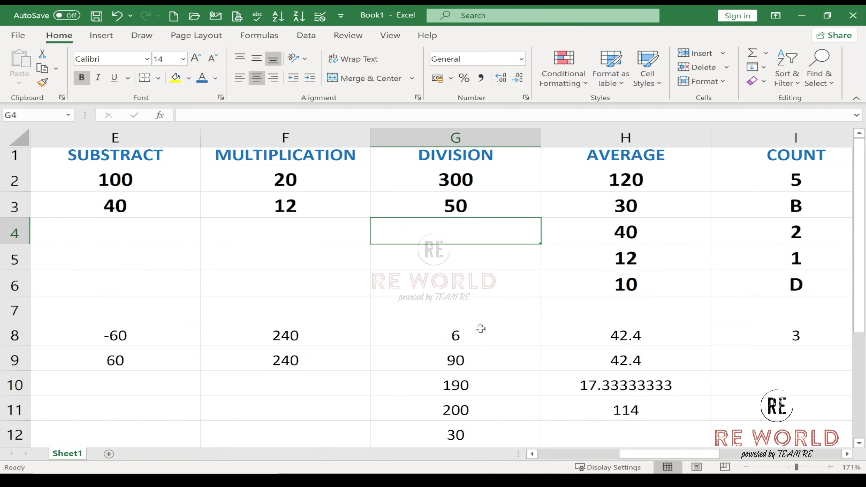
Inspect the G8 and G12 formulas, now showing 6 and 30, then reselect G2.
{"action": "double_click", "coordinate": [480, 328]}
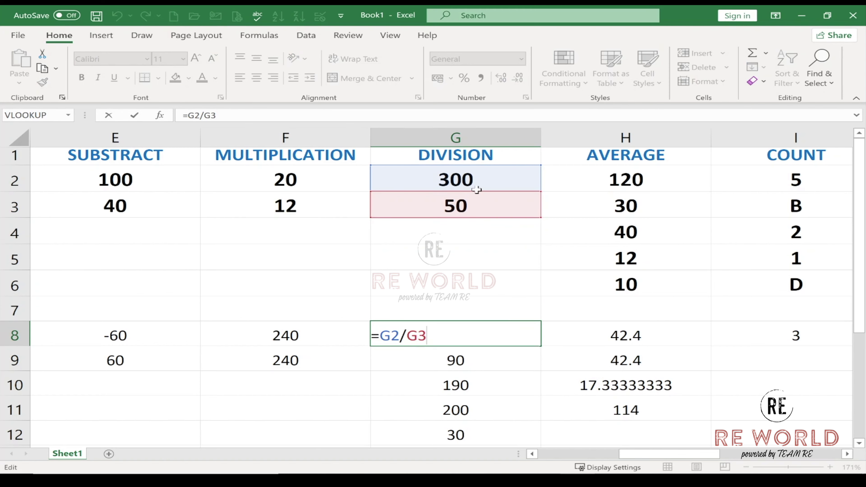
{"action": "key", "text": "ctrl+Return"}
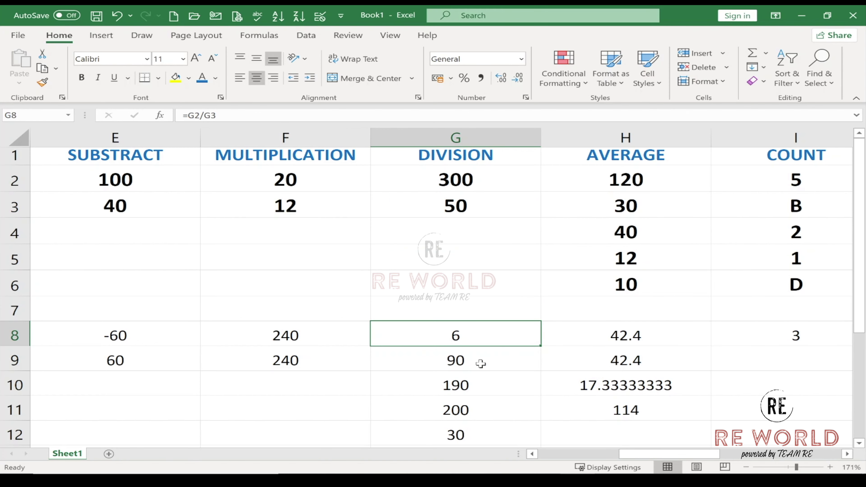
{"action": "left_click", "coordinate": [466, 433]}
{"action": "double_click", "coordinate": [465, 432]}
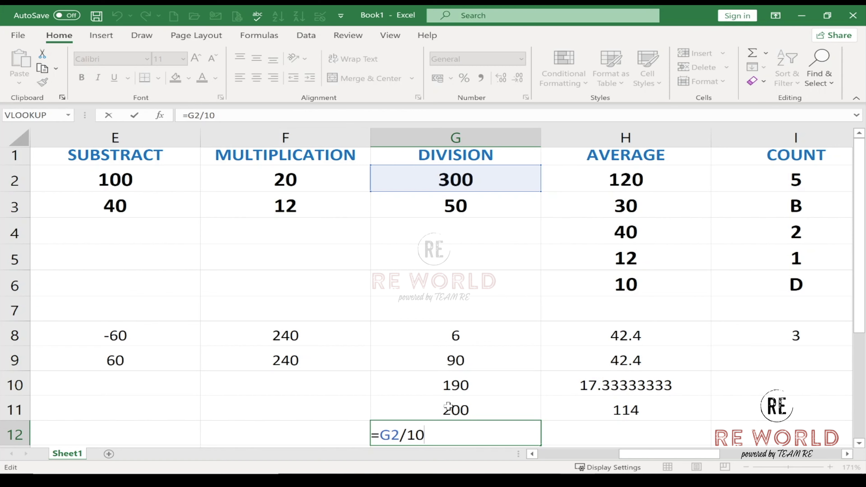
{"action": "key", "text": "ctrl+Return"}
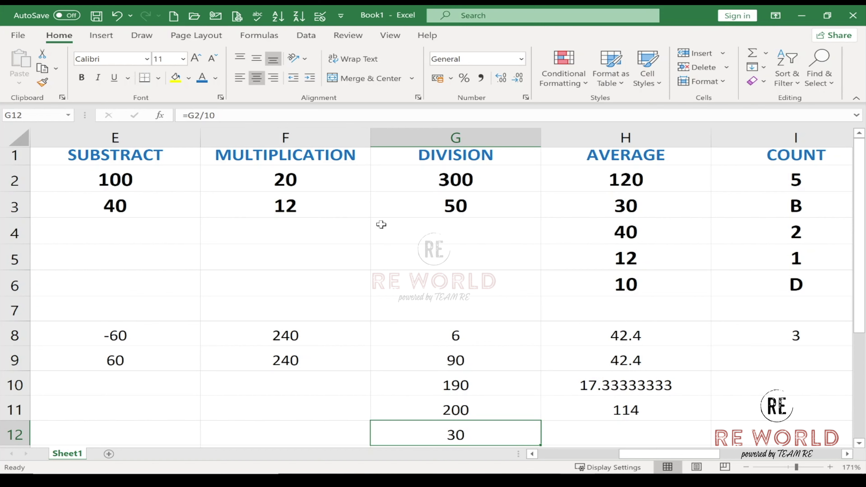
{"action": "left_click", "coordinate": [422, 186]}
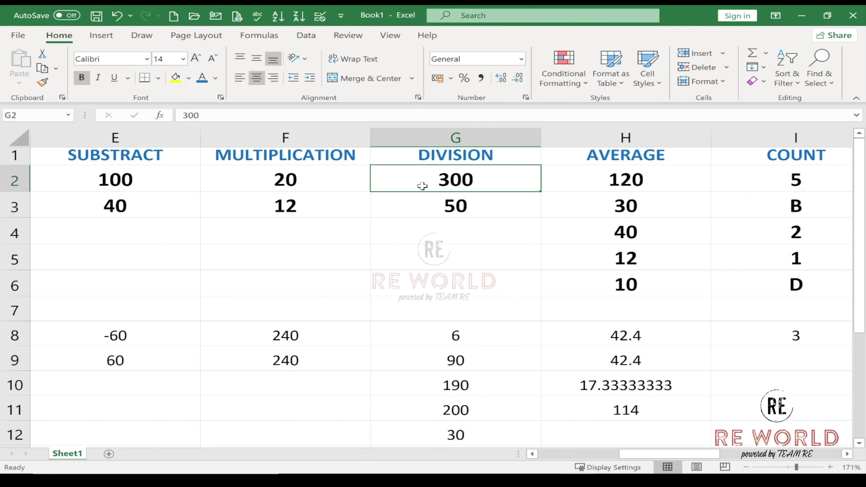
Clear the old AVERAGE results from H8:H11.
{"action": "scroll", "coordinate": [443, 205], "scroll_direction": "right", "scroll_amount": 2}
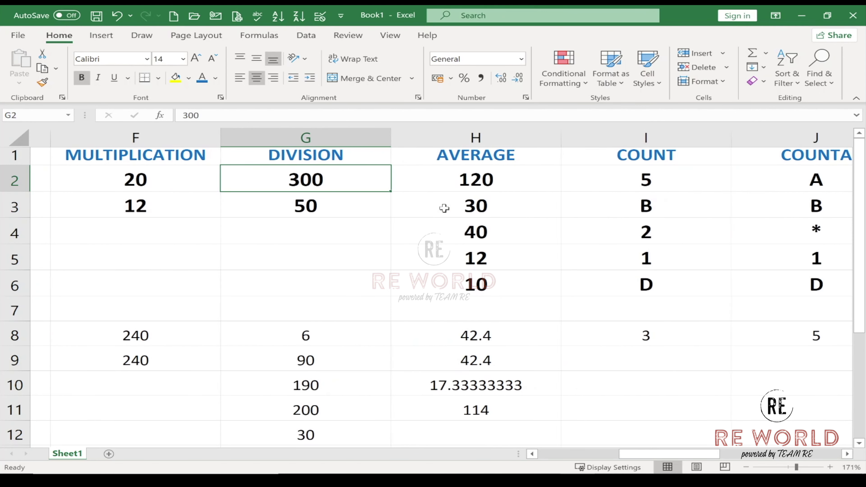
{"action": "left_click", "coordinate": [455, 194]}
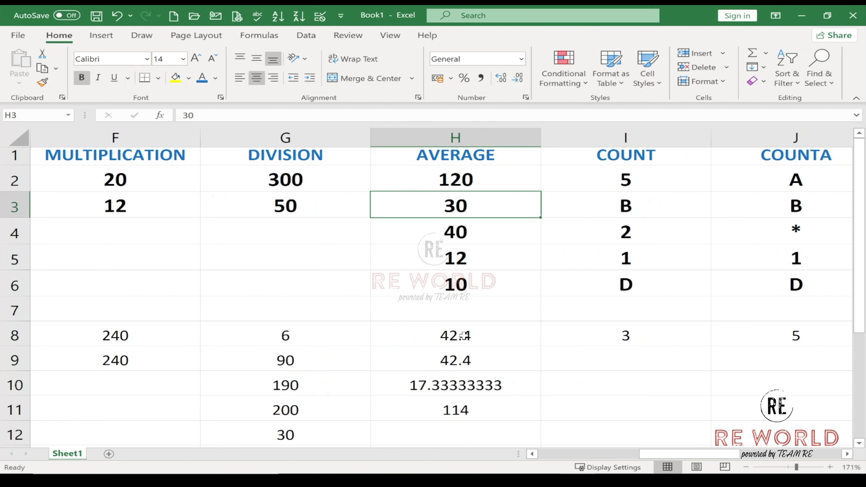
{"action": "left_click_drag", "start_coordinate": [464, 336], "coordinate": [451, 407]}
{"action": "key", "text": "Delete"}
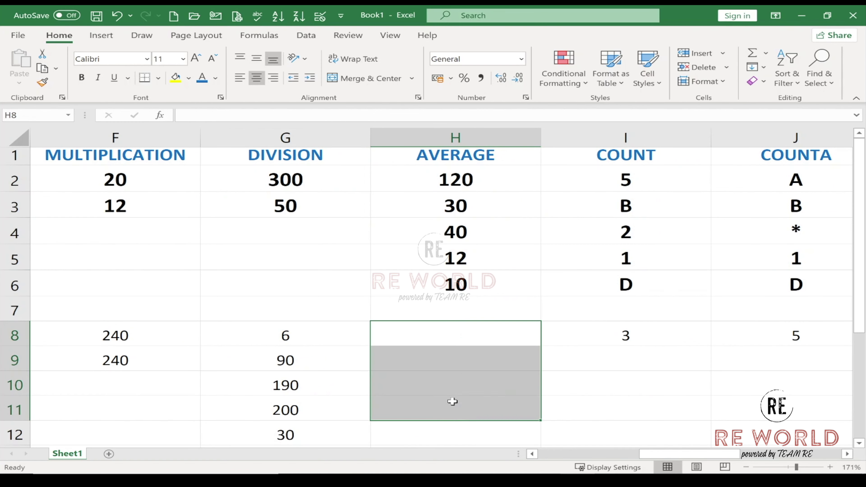
Enter =AVERAGE(H2:H6) in H8, giving 42.4.
{"action": "left_click", "coordinate": [472, 326]}
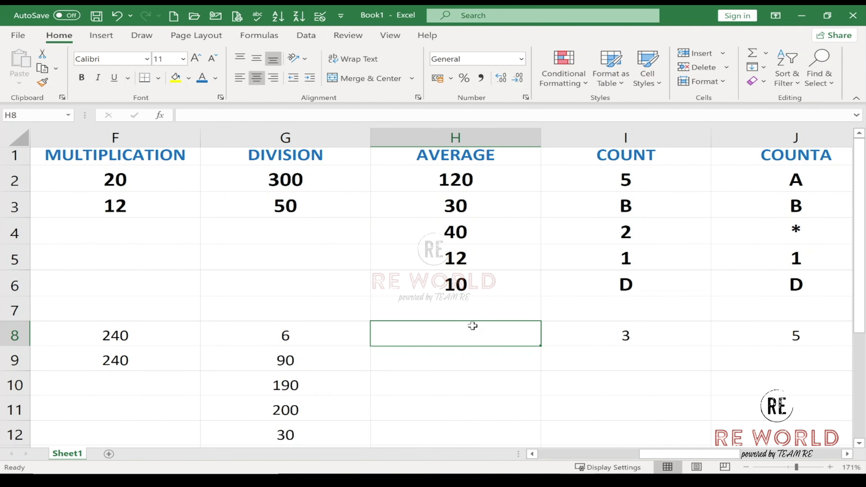
{"action": "type", "text": "=AV"}
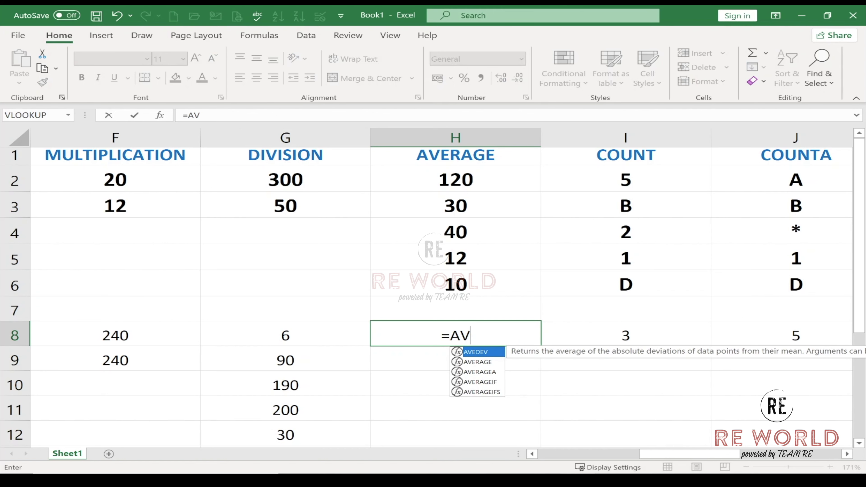
{"action": "type", "text": "era"}
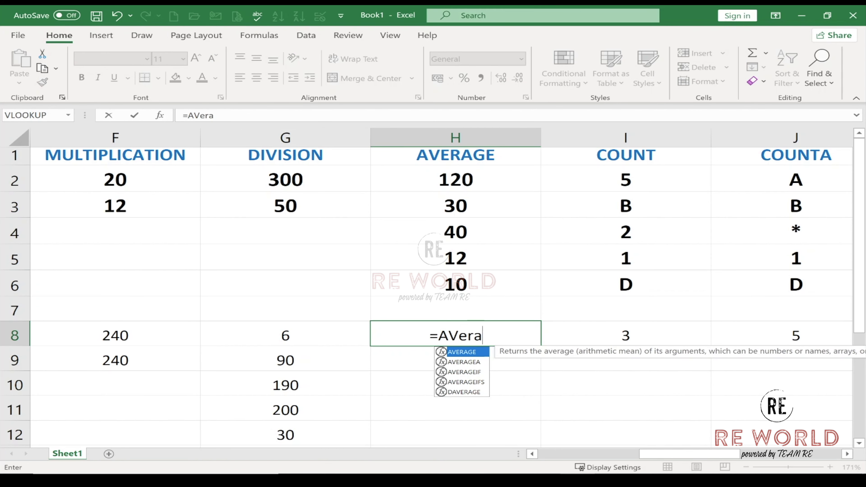
{"action": "type", "text": "ge"}
{"action": "key", "text": "Tab"}
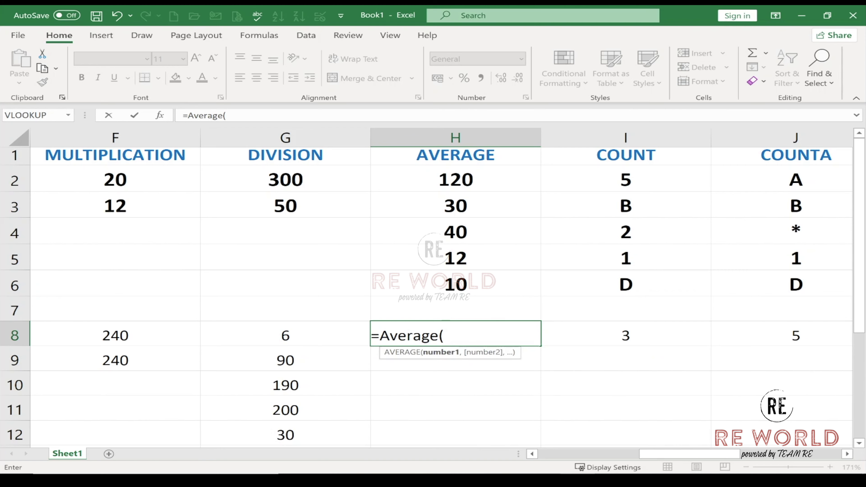
{"action": "left_click_drag", "start_coordinate": [473, 179], "coordinate": [476, 284]}
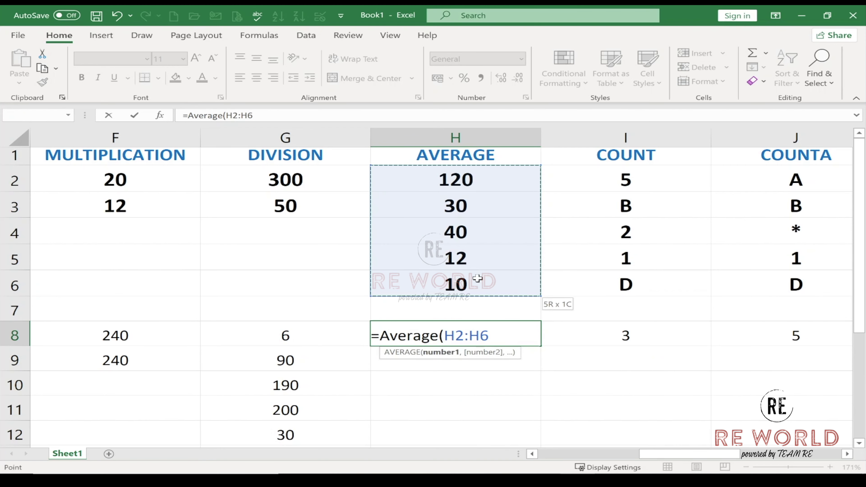
{"action": "key", "text": "Return"}
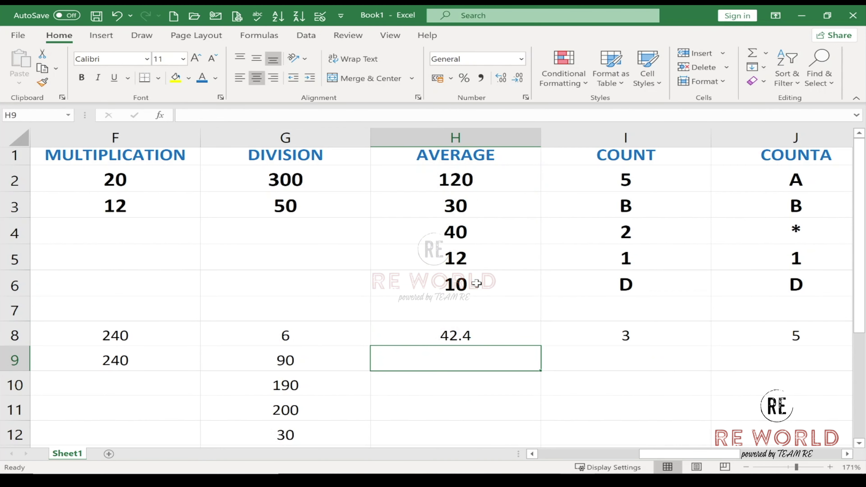
Enter =AVG(H2:H6) in H9 and accept Excel's correction to AVERAGE.
{"action": "type", "text": "=A"}
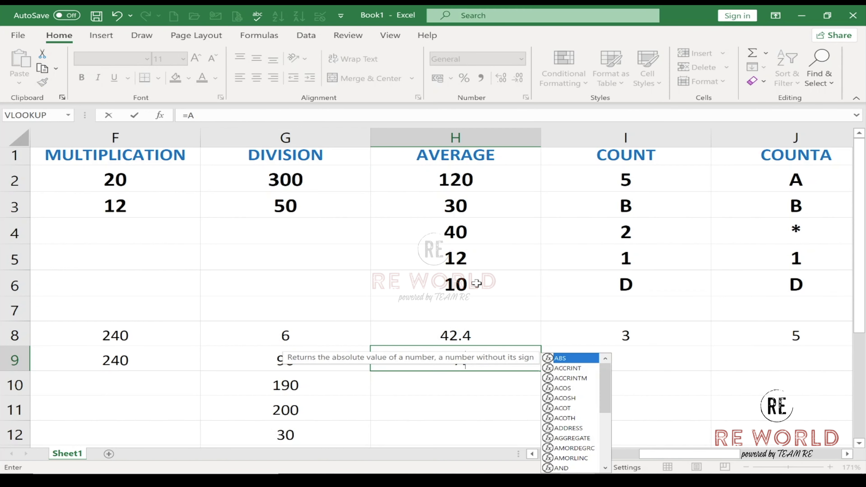
{"action": "type", "text": "VG("}
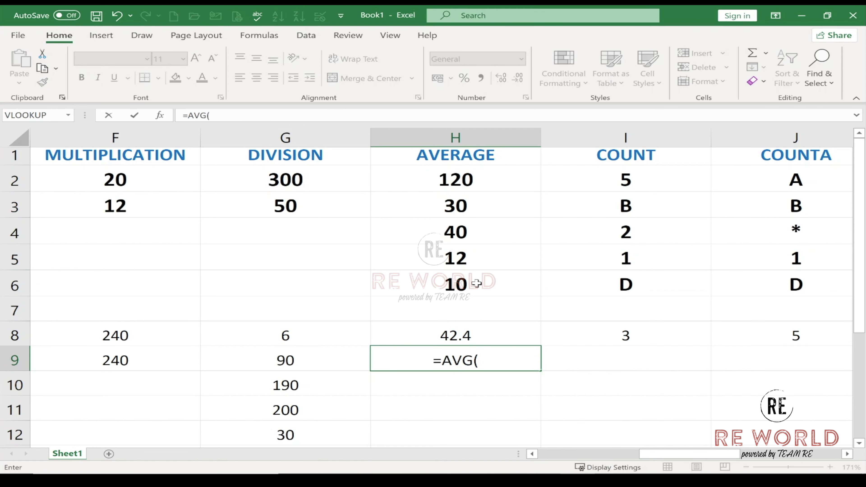
{"action": "left_click_drag", "start_coordinate": [444, 174], "coordinate": [445, 284]}
{"action": "key", "text": "Return"}
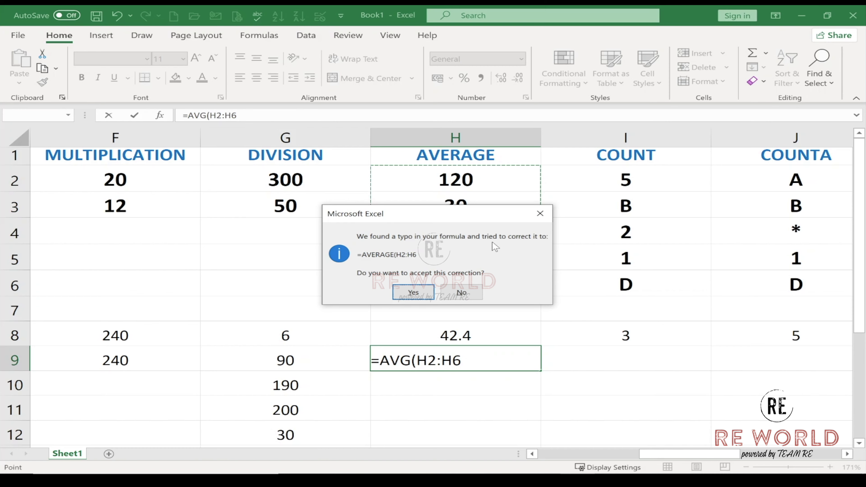
{"action": "left_click", "coordinate": [417, 293]}
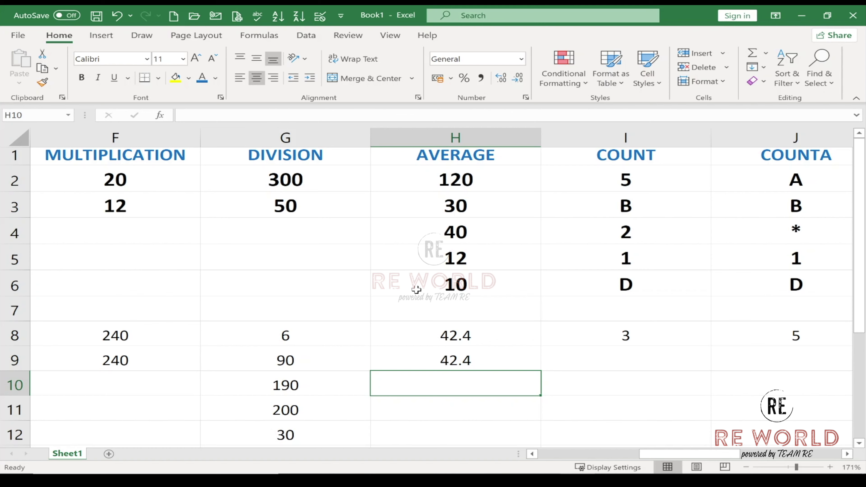
{"action": "type", "text": "SM"}
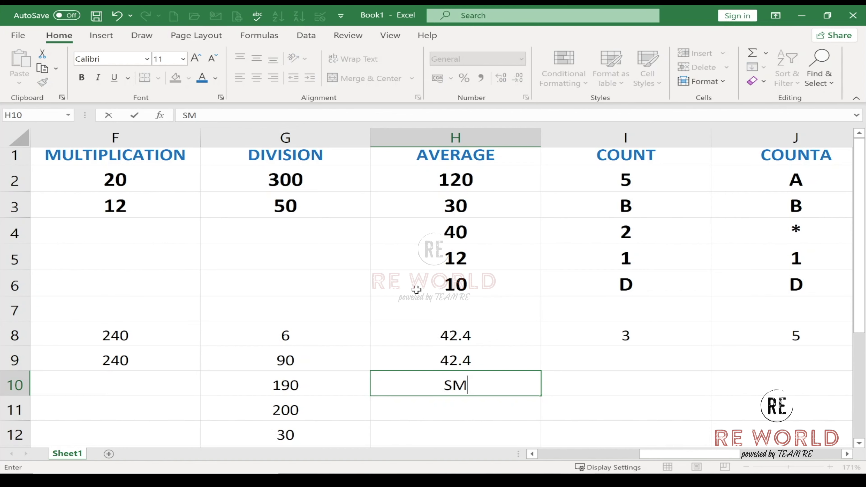
{"action": "key", "text": "BackSpace"}
{"action": "key", "text": "BackSpace"}
{"action": "type", "text": "=SM"}
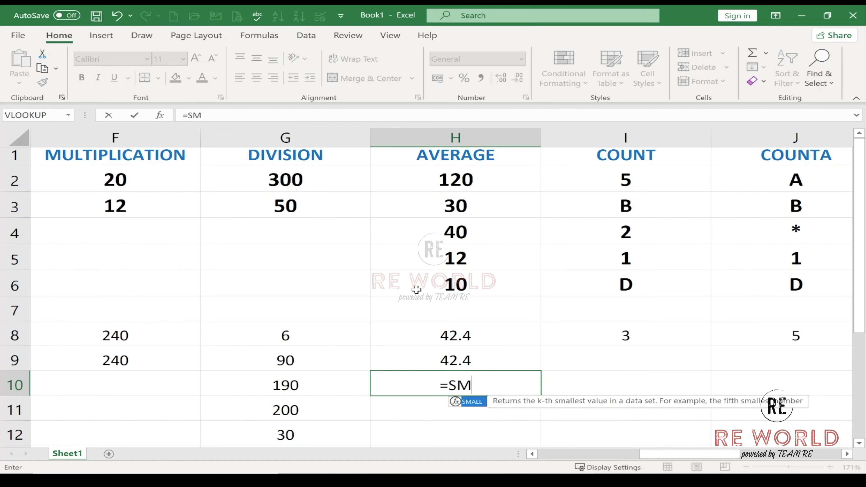
{"action": "type", "text": "U("}
{"action": "left_click_drag", "start_coordinate": [444, 187], "coordinate": [437, 278]}
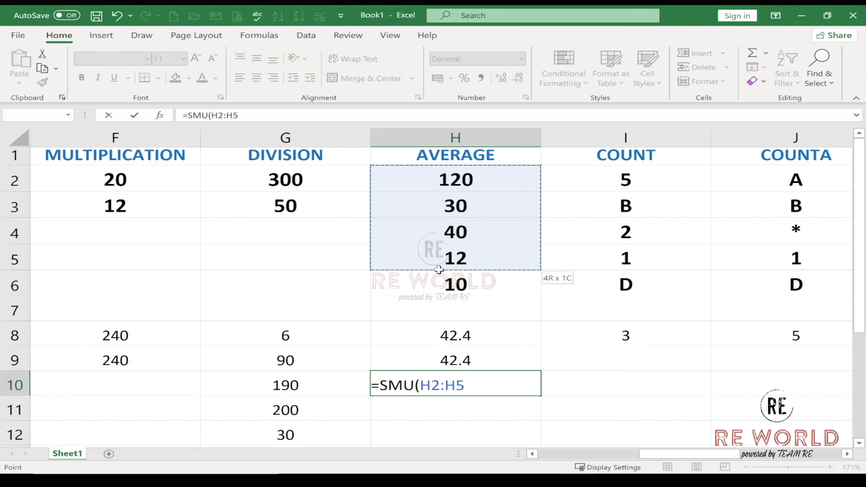
{"action": "type", "text": ")"}
{"action": "key", "text": "Return"}
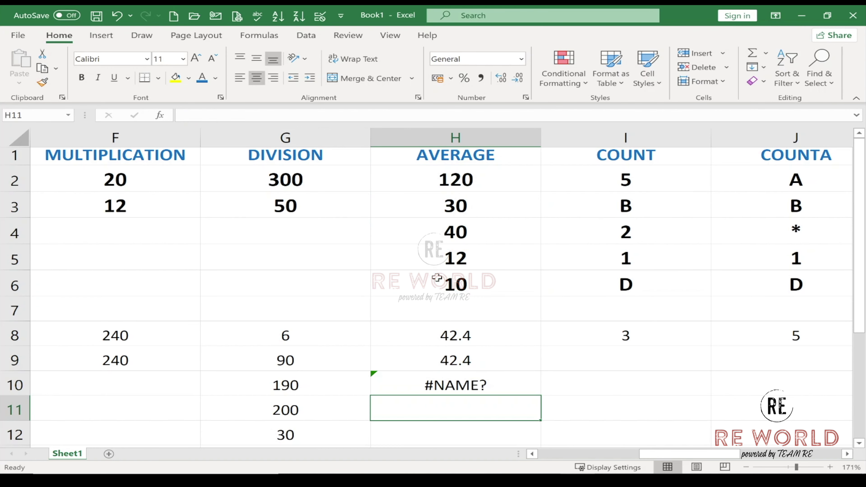
{"action": "key", "text": "Up"}
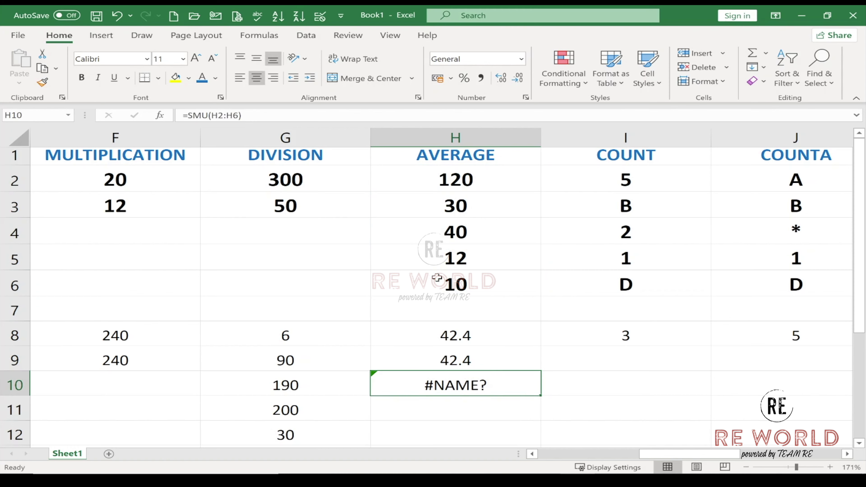
{"action": "key", "text": "Delete"}
{"action": "key", "text": "Up"}
{"action": "key", "text": "Up"}
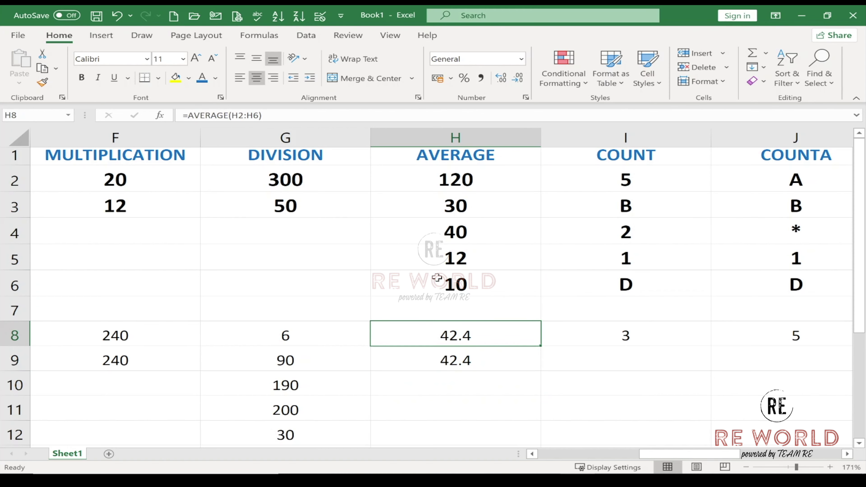
{"action": "key", "text": "Down"}
{"action": "key", "text": "Down"}
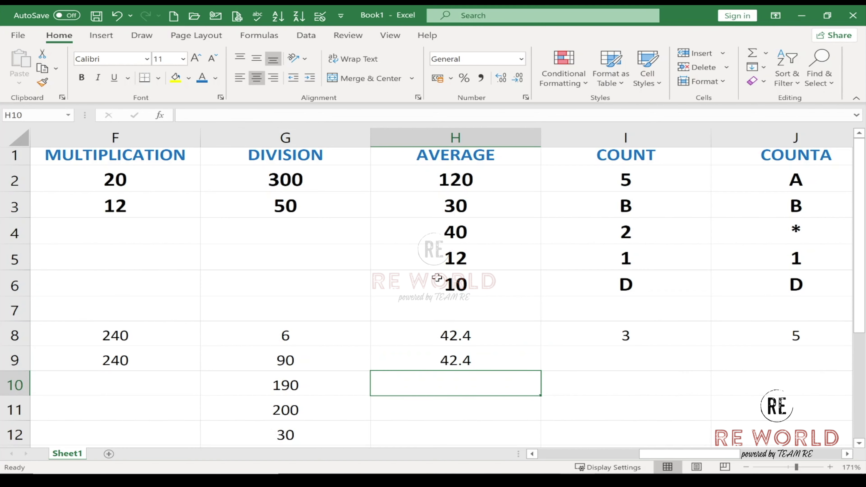
Enter =AVG(H2,H4,H6,I5) in H10 and accept the AVERAGE correction.
{"action": "type", "text": "=A"}
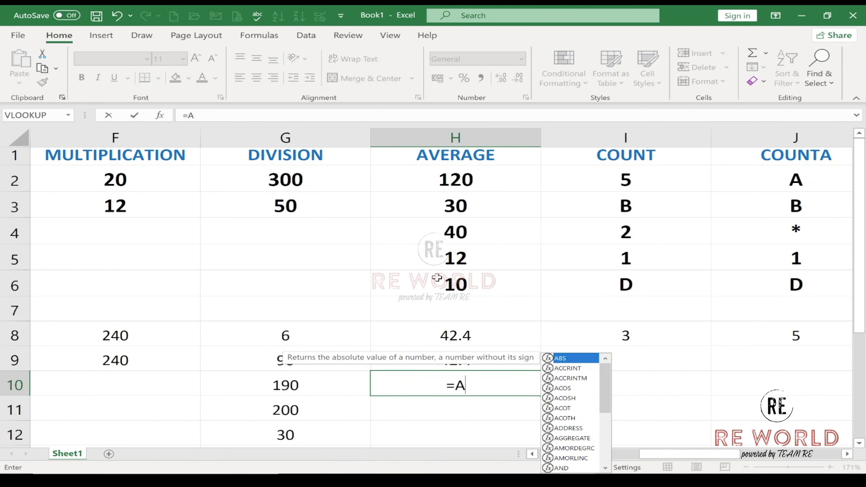
{"action": "type", "text": "VG("}
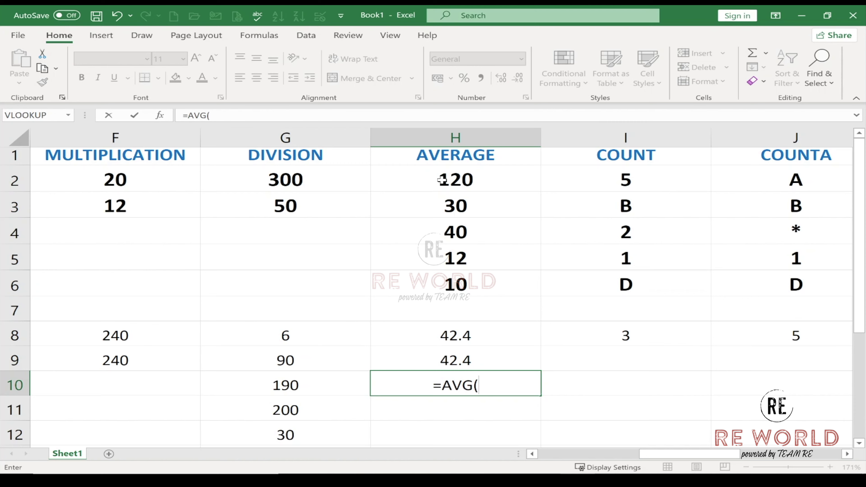
{"action": "left_click", "coordinate": [442, 181]}
{"action": "type", "text": ","}
{"action": "left_click", "coordinate": [442, 228]}
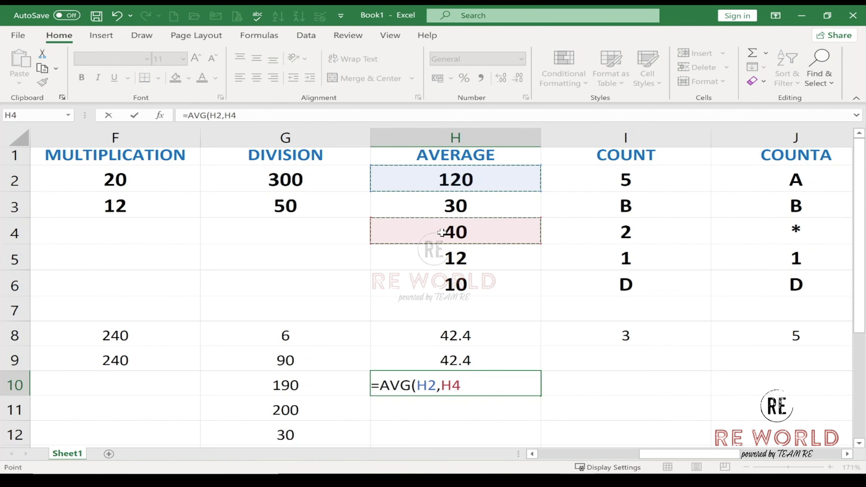
{"action": "type", "text": ","}
{"action": "left_click", "coordinate": [482, 283]}
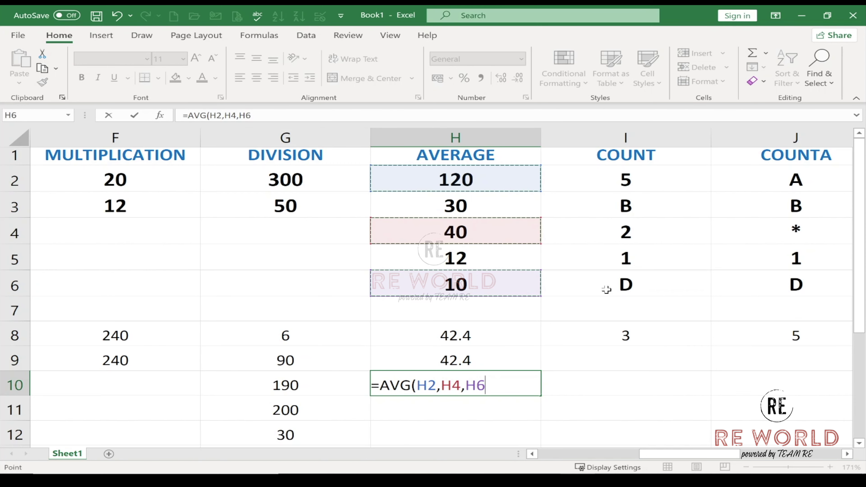
{"action": "type", "text": ","}
{"action": "left_click", "coordinate": [630, 259]}
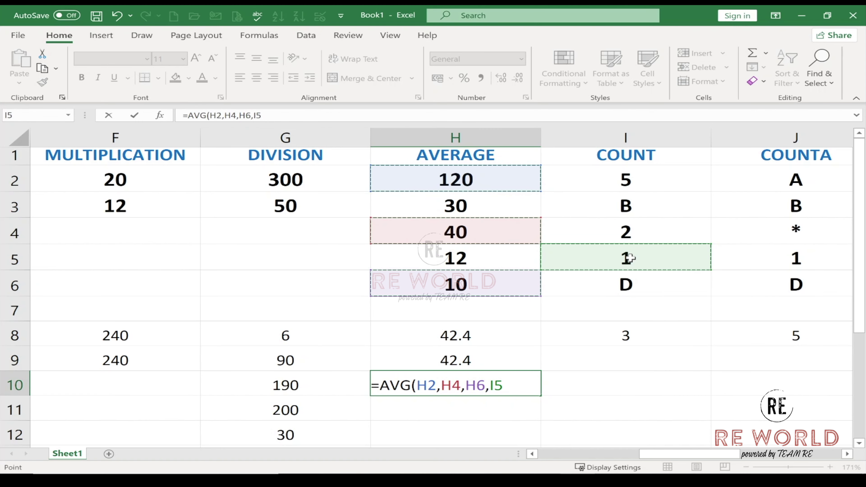
{"action": "key", "text": "Return"}
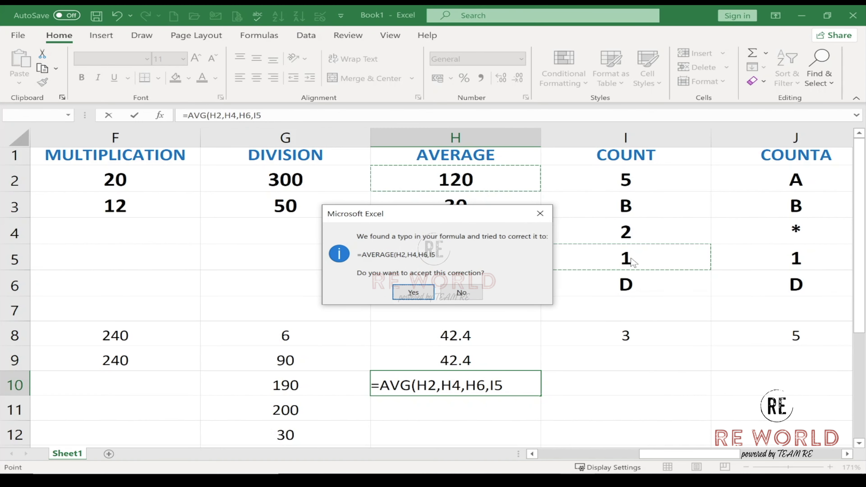
{"action": "key", "text": "Return"}
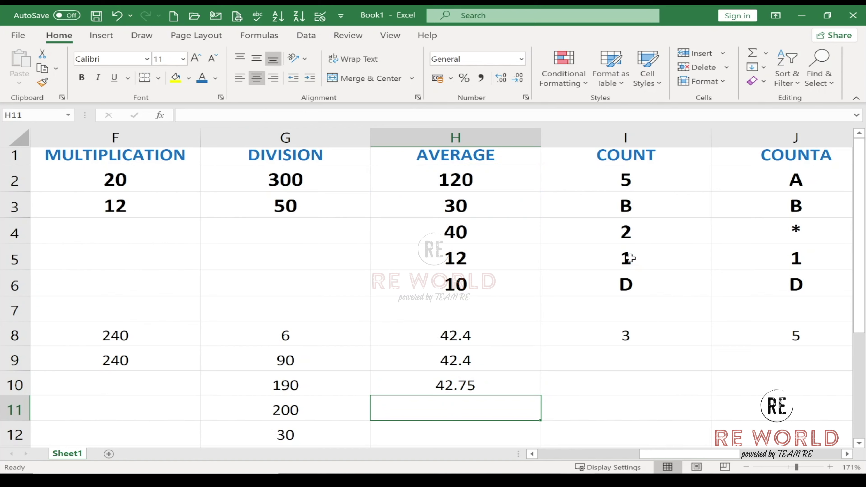
Edit H10's formula, moving the I5 reference to I3 to get 56.66666667.
{"action": "left_click", "coordinate": [503, 388]}
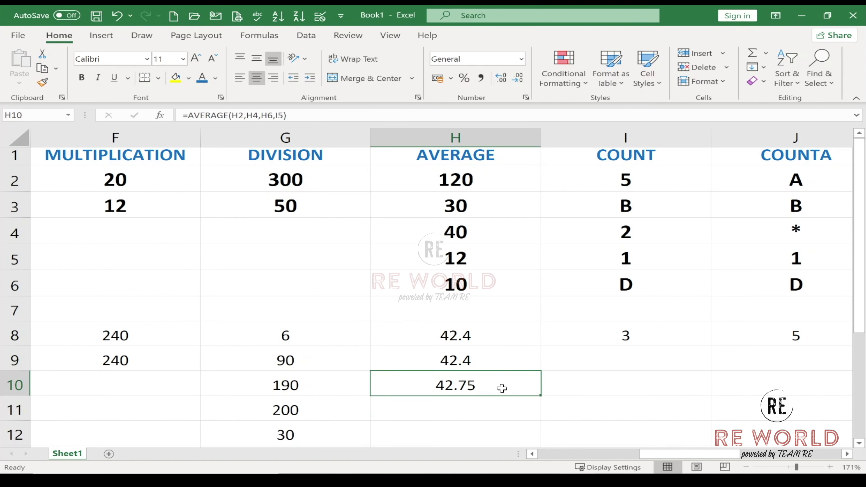
{"action": "key", "text": "F2"}
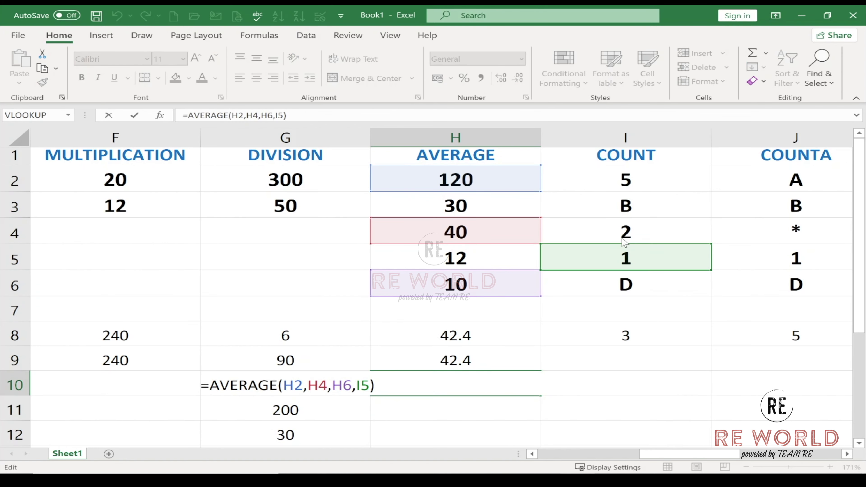
{"action": "left_click_drag", "start_coordinate": [626, 243], "coordinate": [629, 205]}
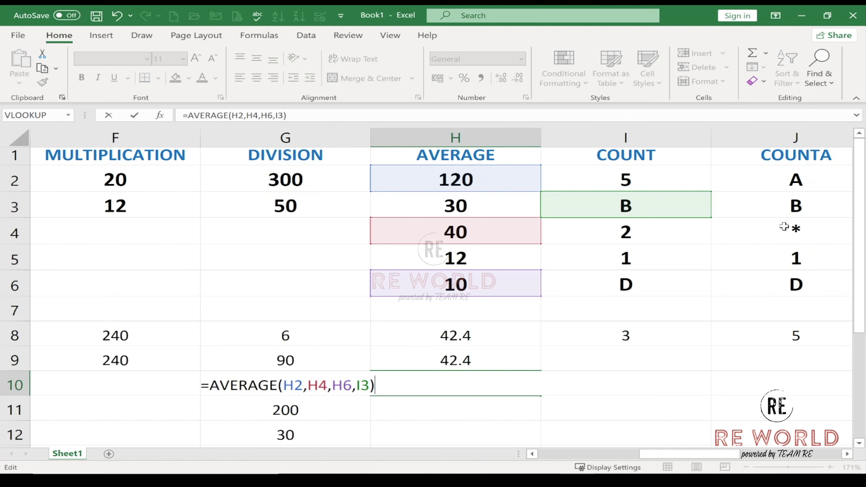
{"action": "key", "text": "Return"}
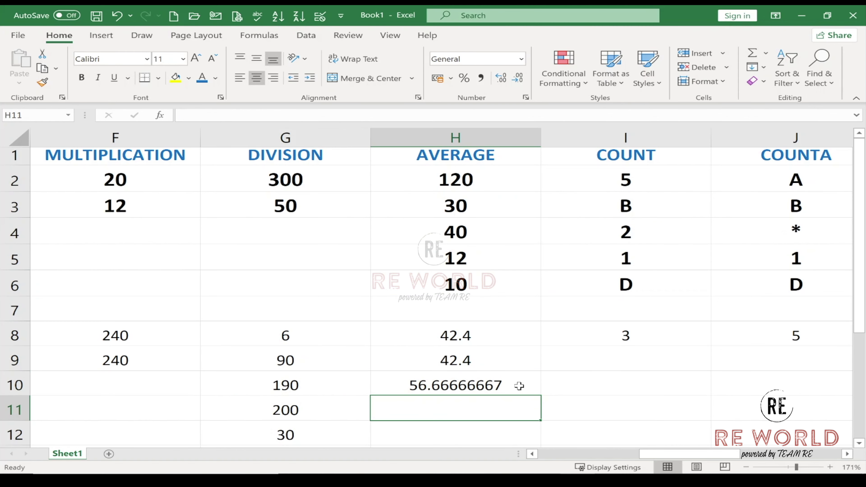
Inspect H10's formula and the value in I3, leaving the formula unchanged.
{"action": "left_click", "coordinate": [519, 384]}
{"action": "left_click", "coordinate": [643, 205]}
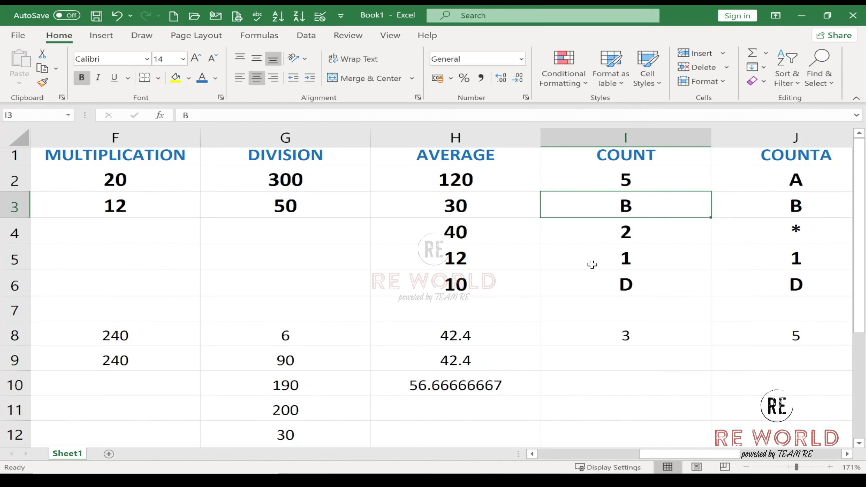
{"action": "double_click", "coordinate": [455, 384]}
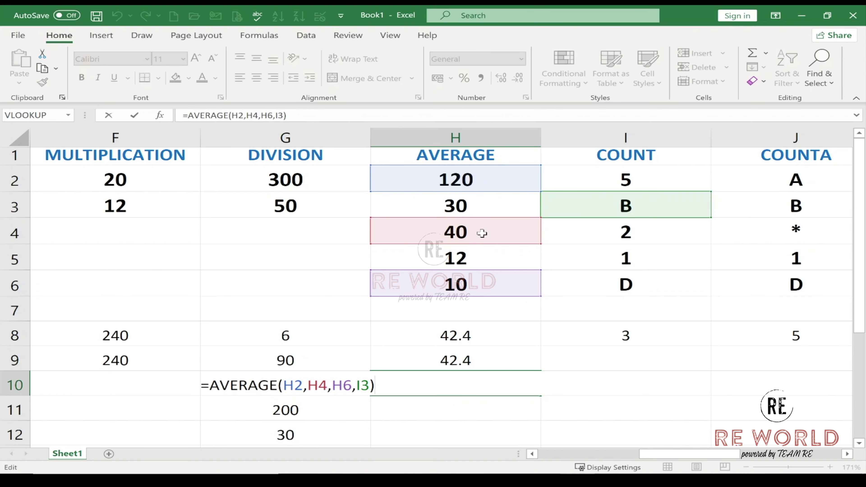
{"action": "key", "text": "ctrl+Return"}
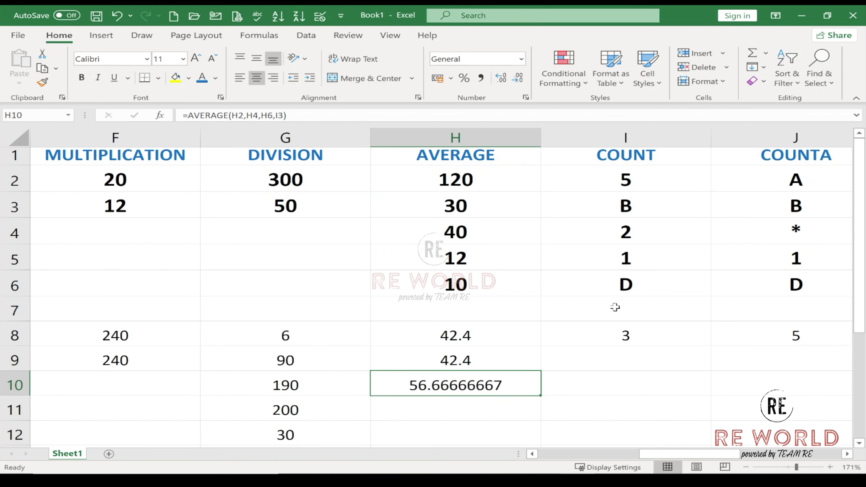
{"action": "scroll", "coordinate": [611, 306], "scroll_direction": "right", "scroll_amount": 2}
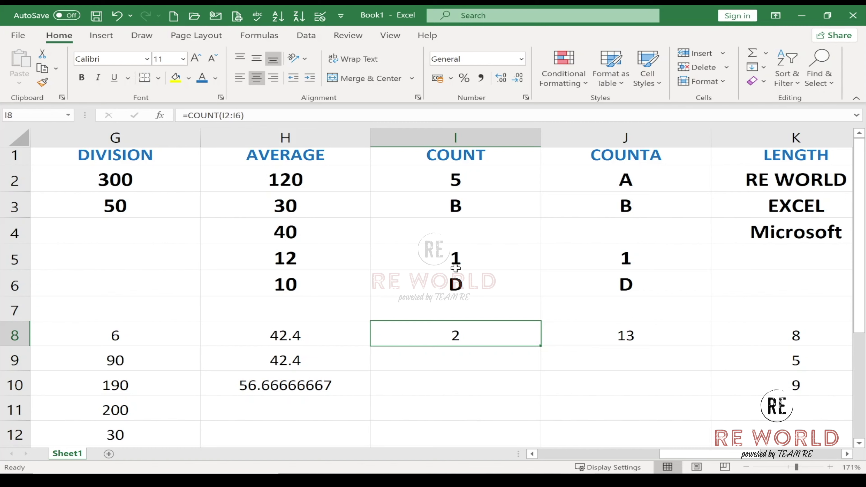
Enter 2 in I4 so COUNT shows 3 and COUNTA in J8 shows 15.
{"action": "left_click", "coordinate": [488, 229]}
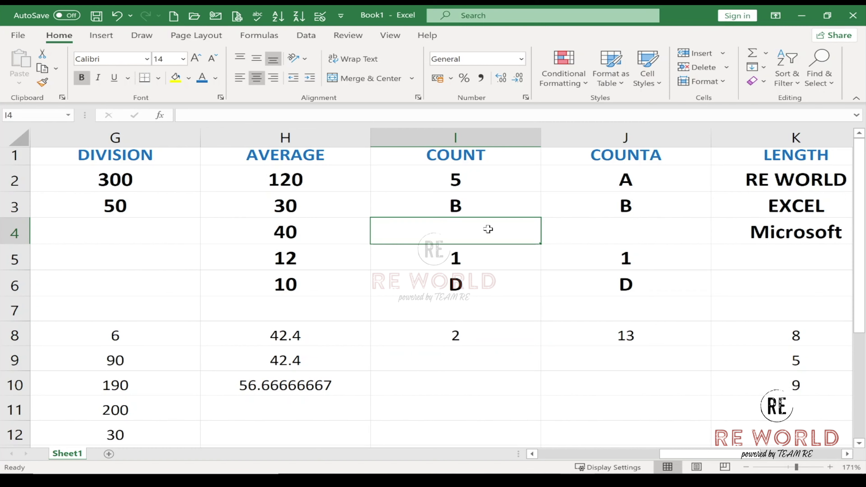
{"action": "type", "text": "2"}
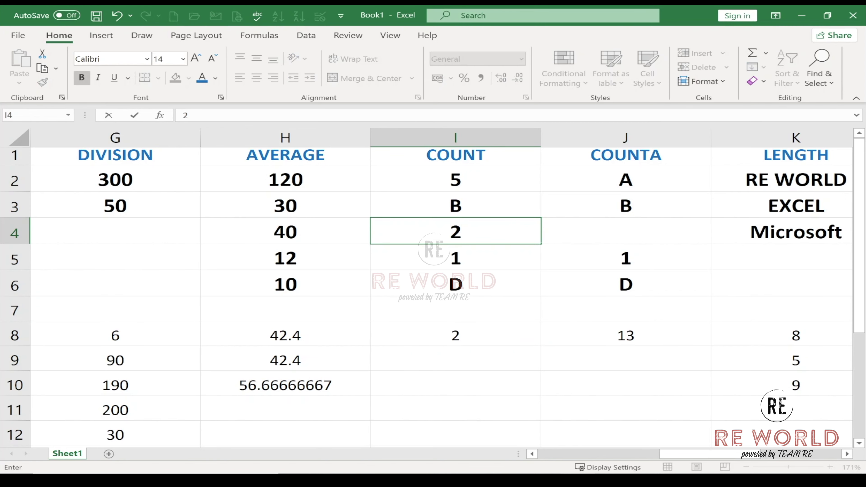
{"action": "key", "text": "Return"}
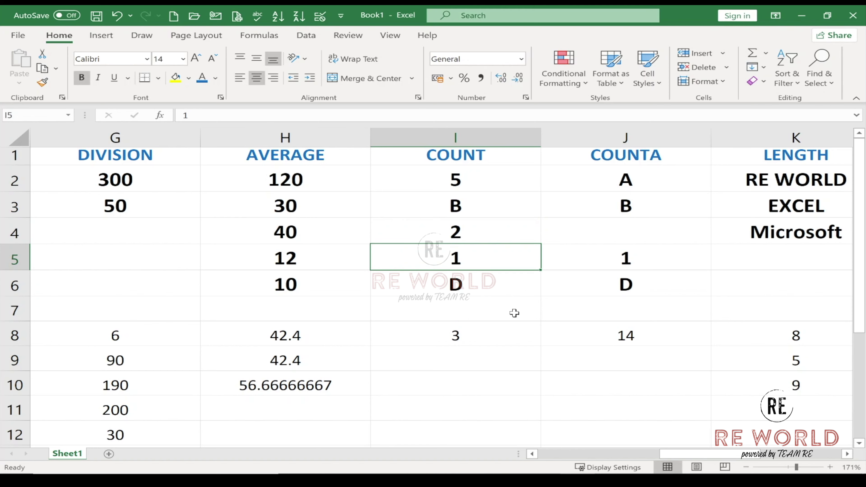
{"action": "left_click", "coordinate": [626, 334]}
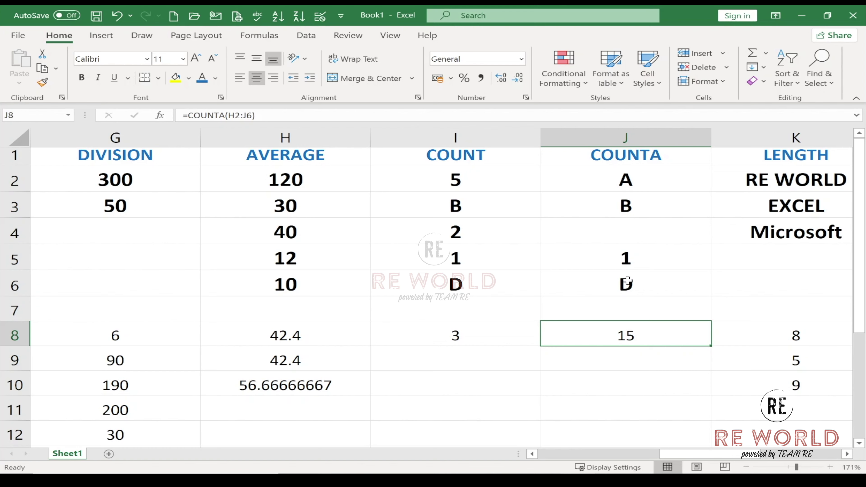
Delete the 40 in H4 to watch COUNTA change, then undo it.
{"action": "left_click", "coordinate": [321, 232]}
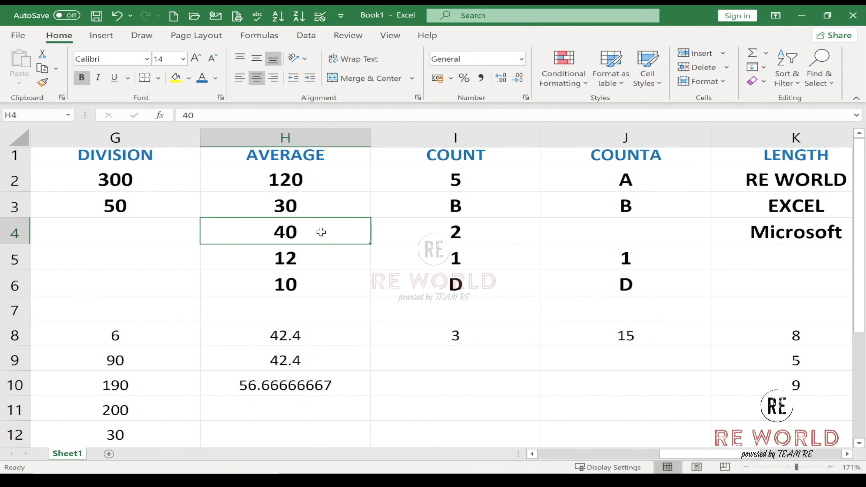
{"action": "key", "text": "Delete"}
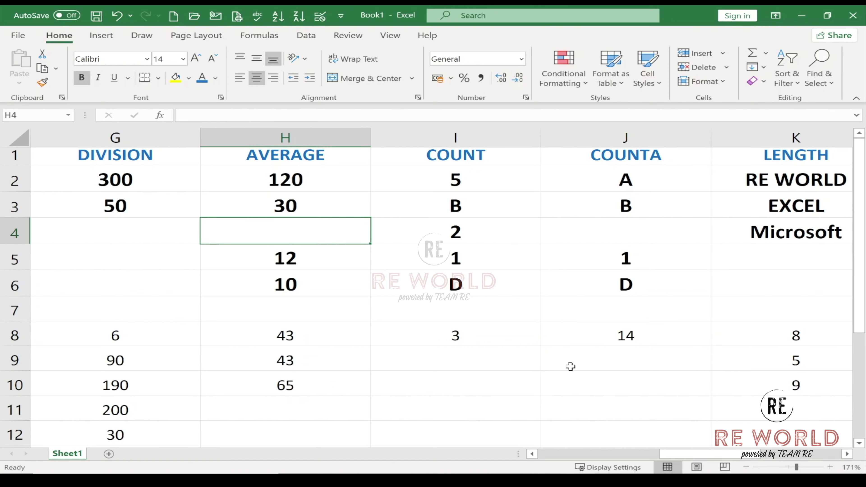
{"action": "left_click", "coordinate": [622, 335]}
{"action": "key", "text": "ctrl+z"}
{"action": "scroll", "coordinate": [470, 333], "scroll_direction": "right", "scroll_amount": 2}
Clear K8:K10 and re-enter =LEN(K2) in K8, returning 8 for RE WORLD.
{"action": "left_click_drag", "start_coordinate": [470, 333], "coordinate": [458, 382]}
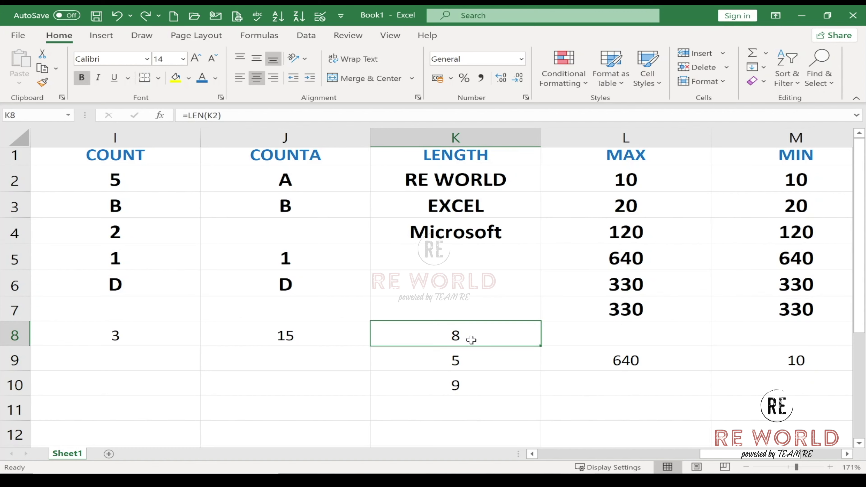
{"action": "key", "text": "Delete"}
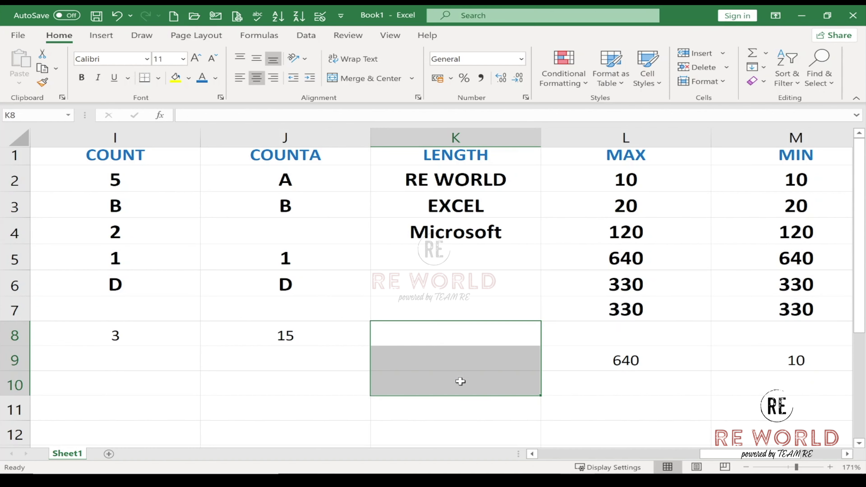
{"action": "left_click", "coordinate": [460, 174]}
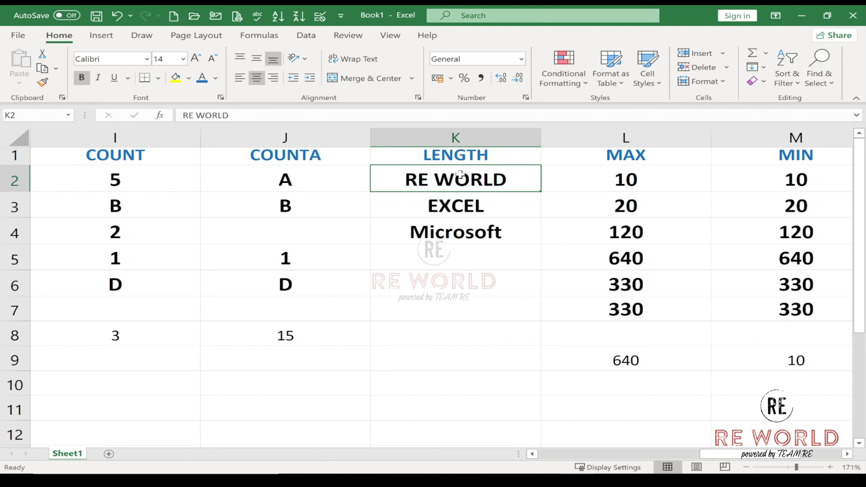
{"action": "left_click", "coordinate": [449, 337]}
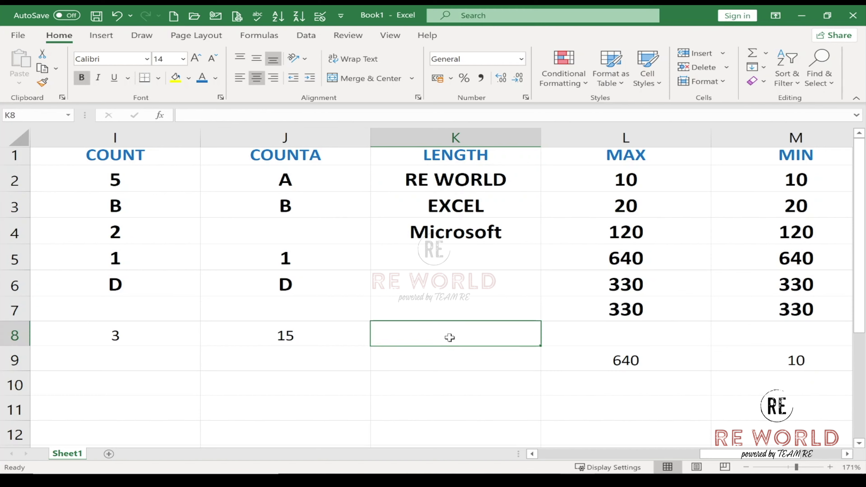
{"action": "type", "text": "="}
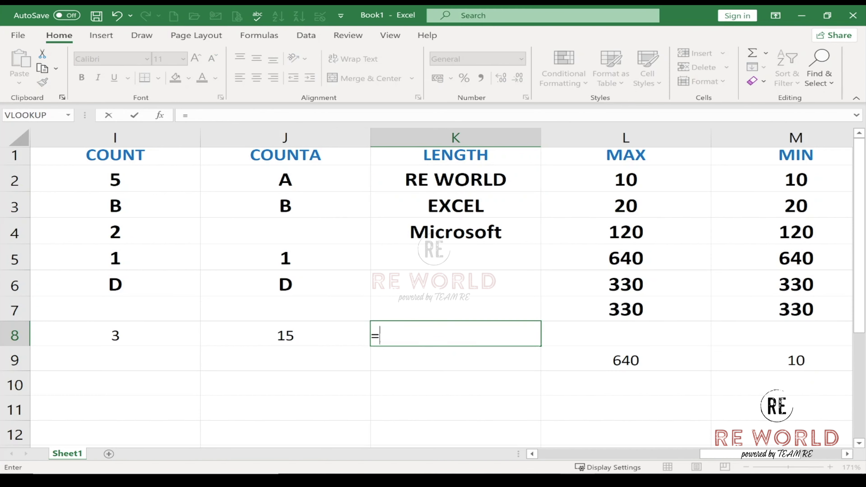
{"action": "type", "text": "LEN"}
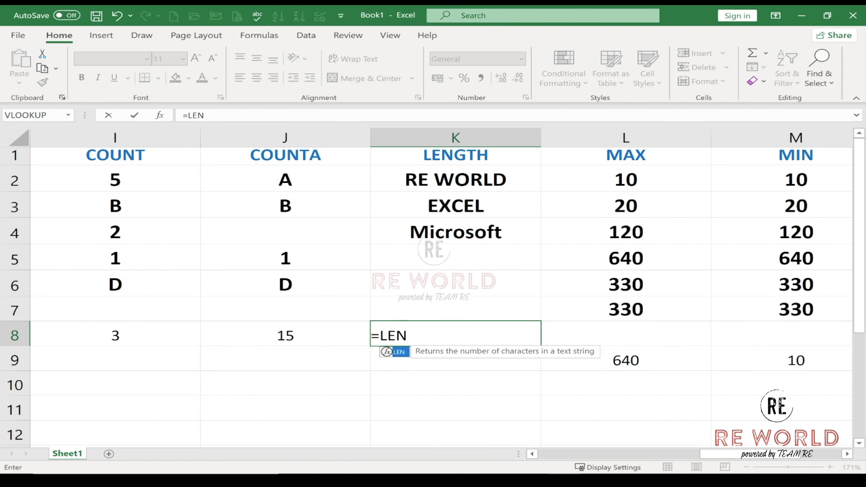
{"action": "type", "text": "("}
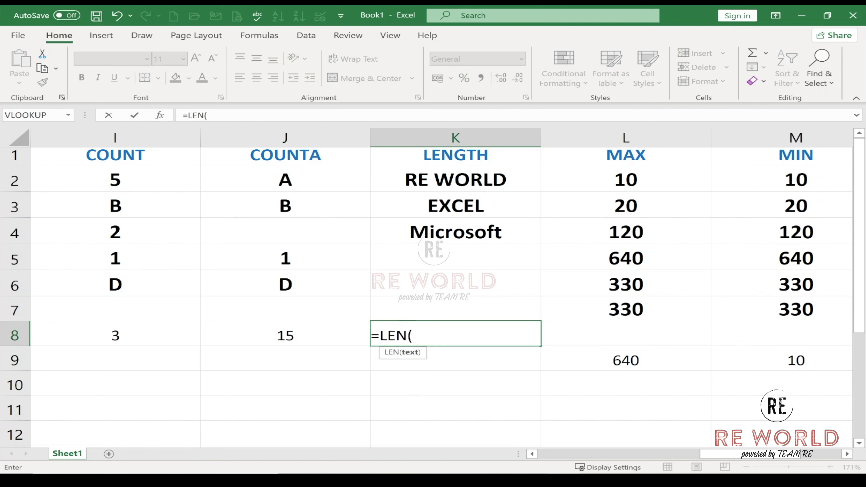
{"action": "left_click", "coordinate": [435, 180]}
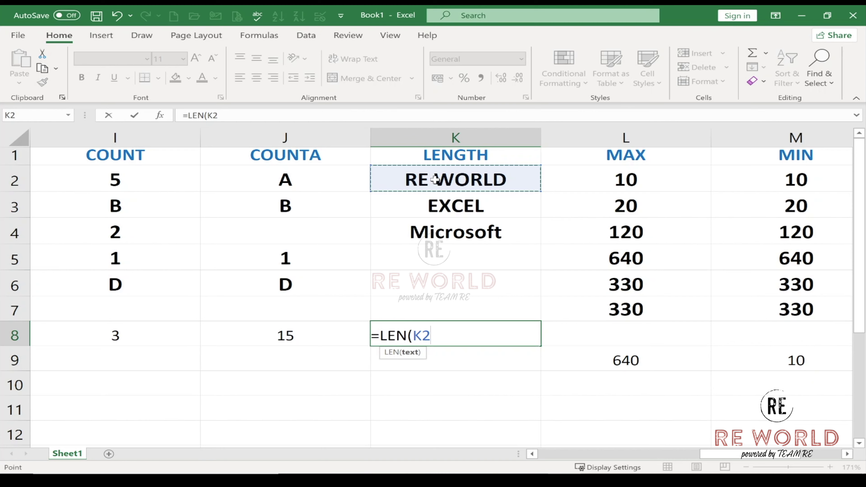
{"action": "key", "text": "Return"}
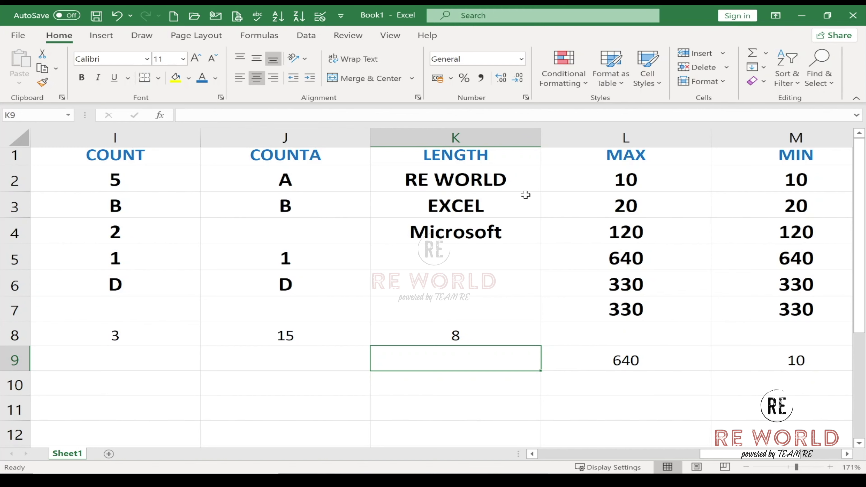
Add extra spaces to RE WORLD in K2 so K8 shows 10, then restore 8.
{"action": "left_click", "coordinate": [428, 182]}
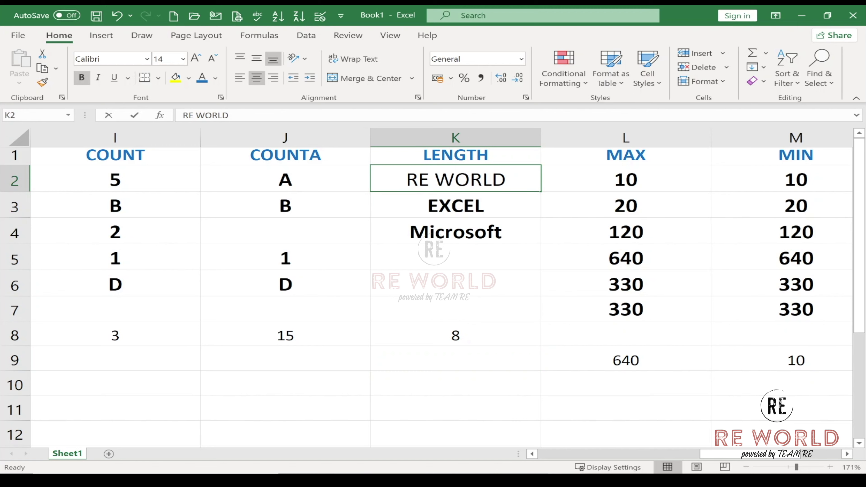
{"action": "double_click", "coordinate": [429, 180]}
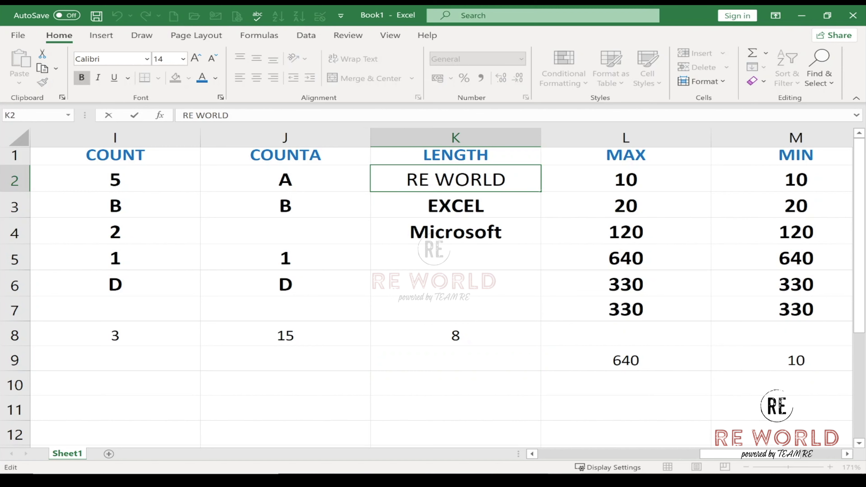
{"action": "left_click_drag", "start_coordinate": [429, 180], "coordinate": [434, 180]}
{"action": "key", "text": "End"}
{"action": "key", "text": "Return"}
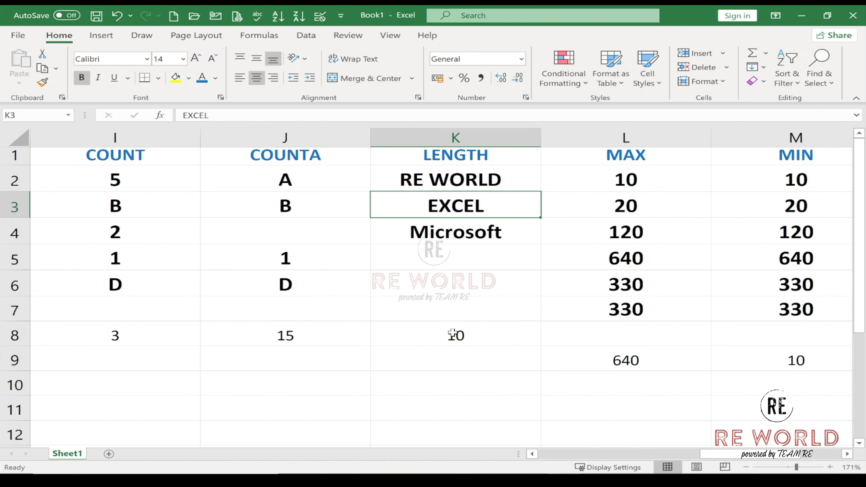
{"action": "left_click", "coordinate": [464, 341]}
{"action": "left_click", "coordinate": [526, 178]}
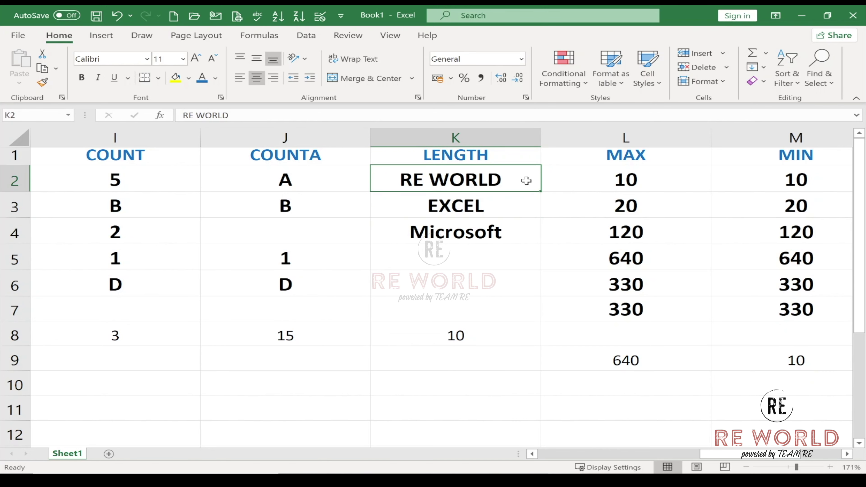
{"action": "key", "text": "F2"}
{"action": "key", "text": "Return"}
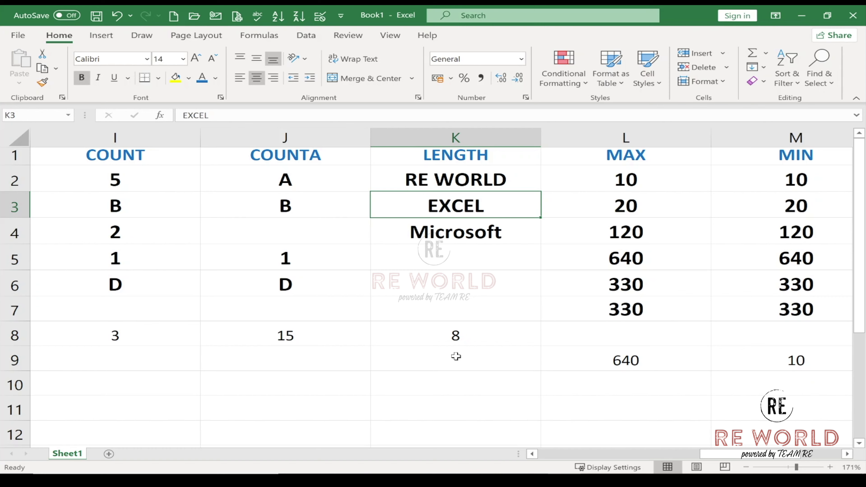
Copy K8's length formula down to K9, showing 5 for EXCEL.
{"action": "left_click", "coordinate": [469, 348]}
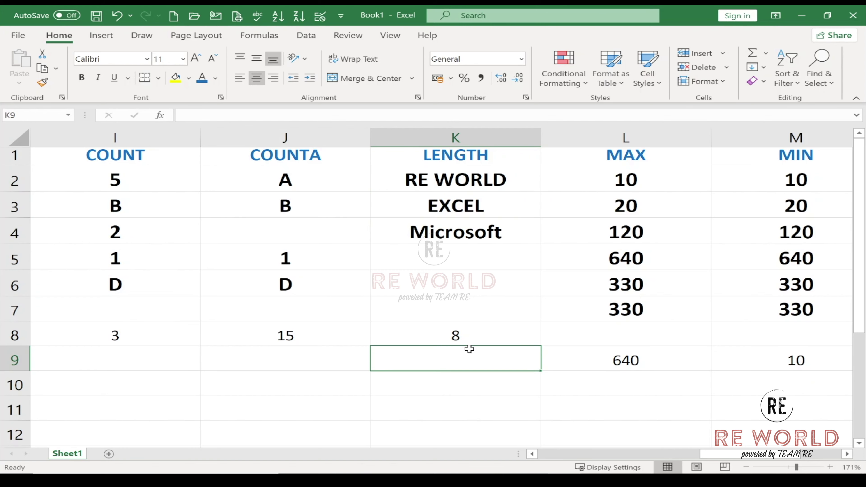
{"action": "left_click", "coordinate": [482, 338]}
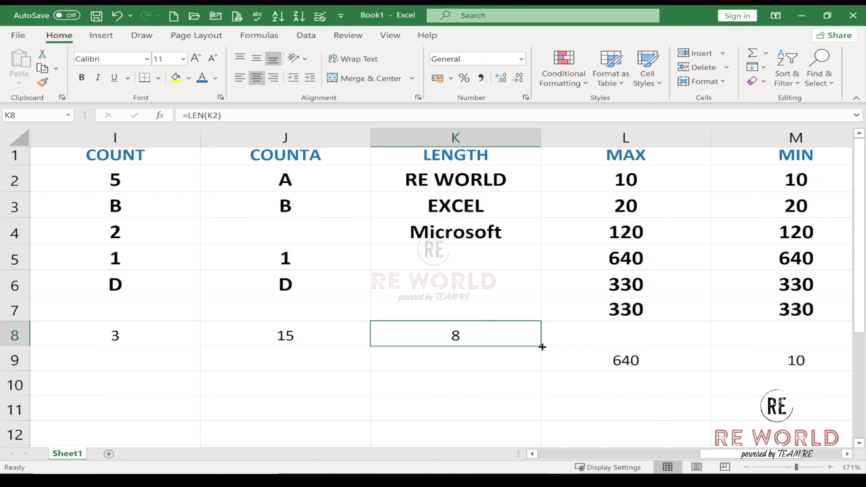
{"action": "left_click_drag", "start_coordinate": [543, 347], "coordinate": [543, 371]}
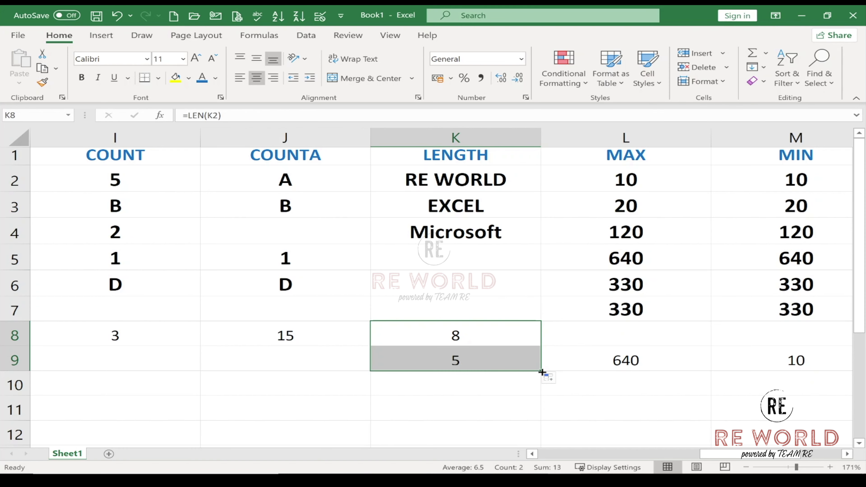
{"action": "left_click", "coordinate": [482, 336]}
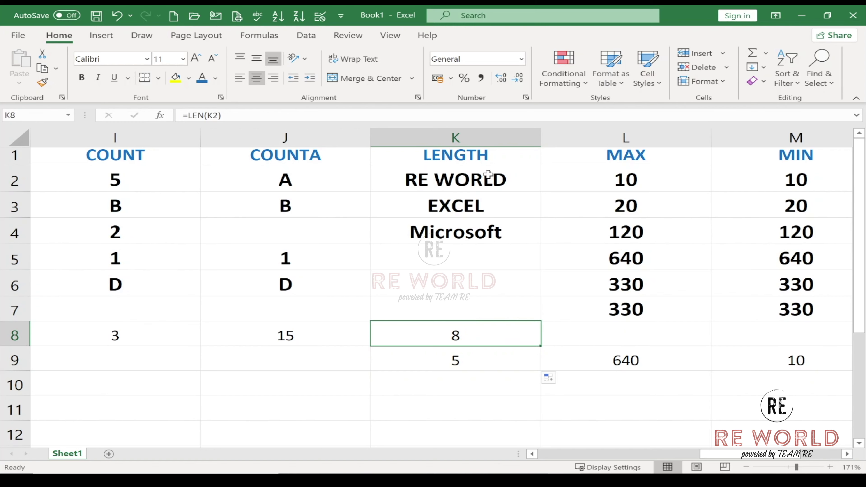
{"action": "left_click", "coordinate": [488, 174]}
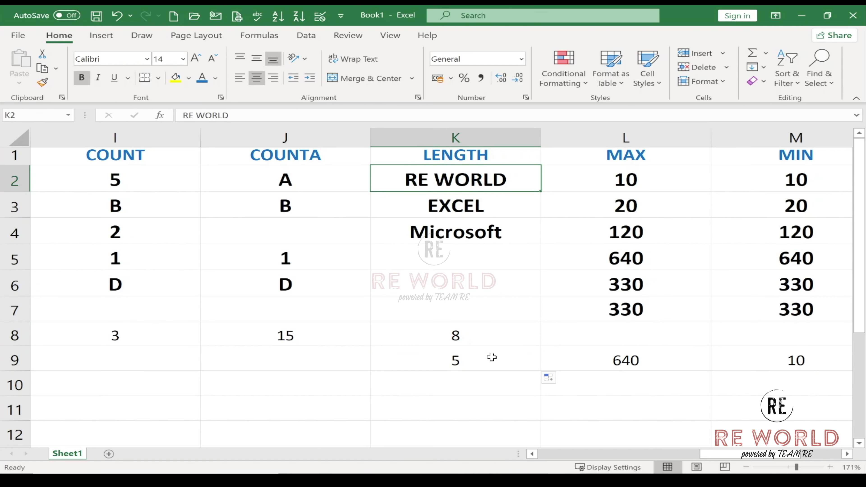
{"action": "left_click", "coordinate": [489, 337]}
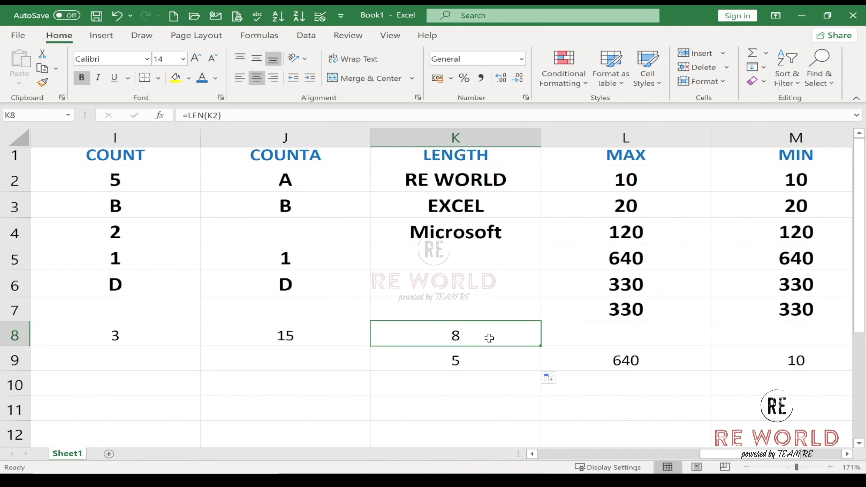
{"action": "left_click_drag", "start_coordinate": [489, 338], "coordinate": [481, 374]}
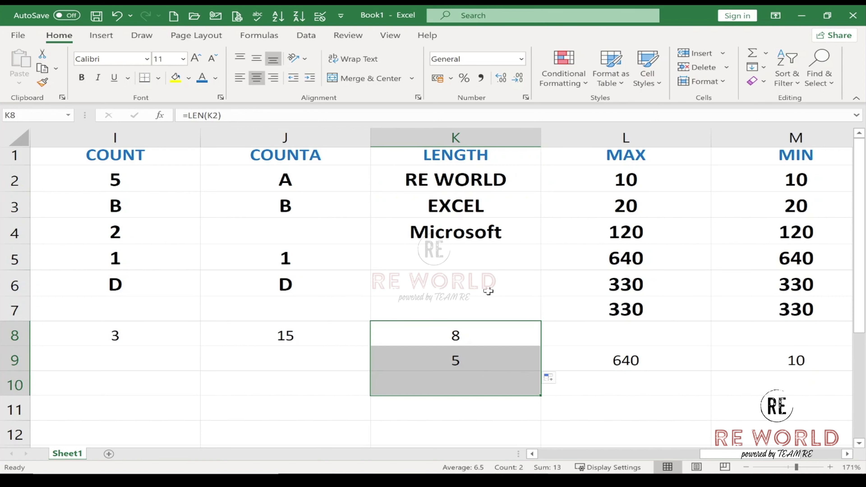
Check K9's =LEN(K3), then fill it to K10 as =LEN(K4) returning 9.
{"action": "left_click", "coordinate": [488, 367]}
{"action": "key", "text": "F2"}
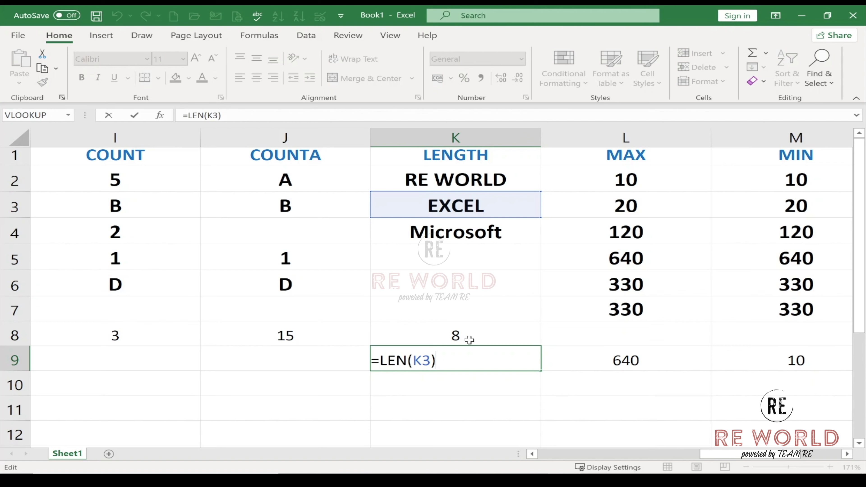
{"action": "key", "text": "Return"}
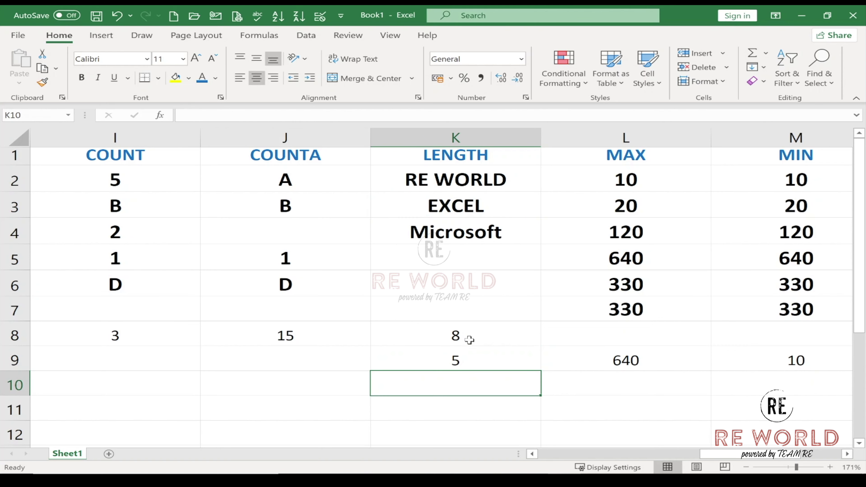
{"action": "left_click", "coordinate": [517, 354]}
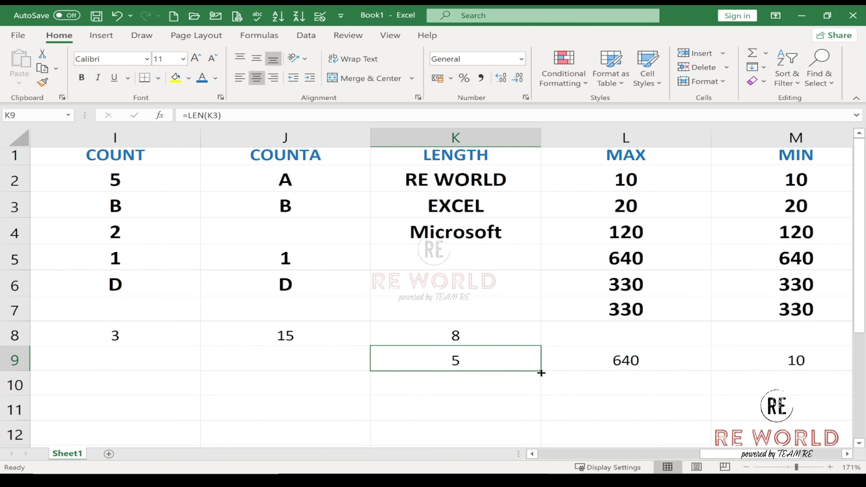
{"action": "left_click_drag", "start_coordinate": [541, 373], "coordinate": [538, 387]}
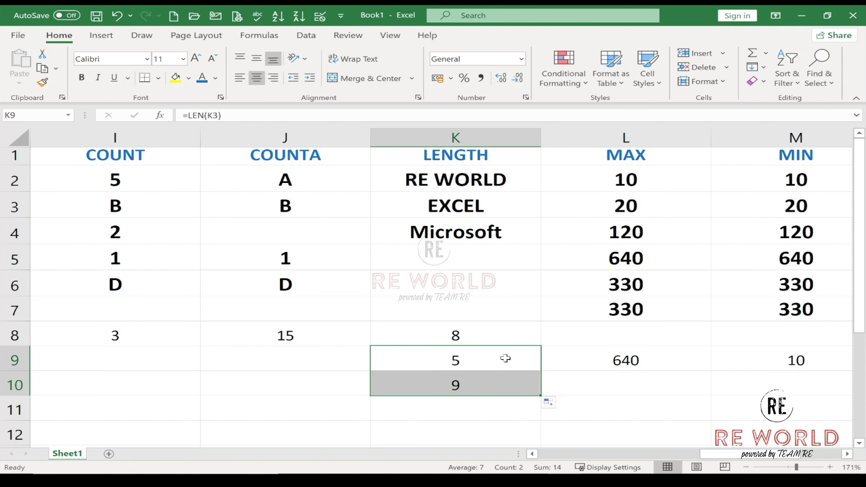
{"action": "double_click", "coordinate": [499, 379]}
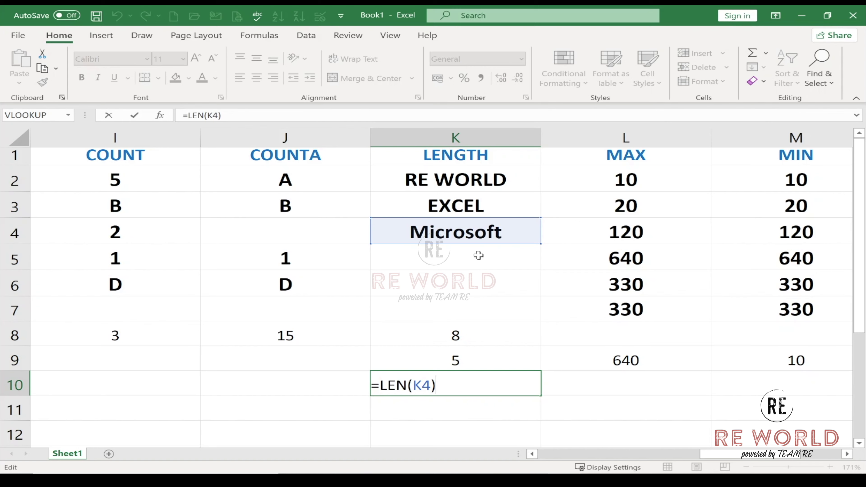
{"action": "key", "text": "Escape"}
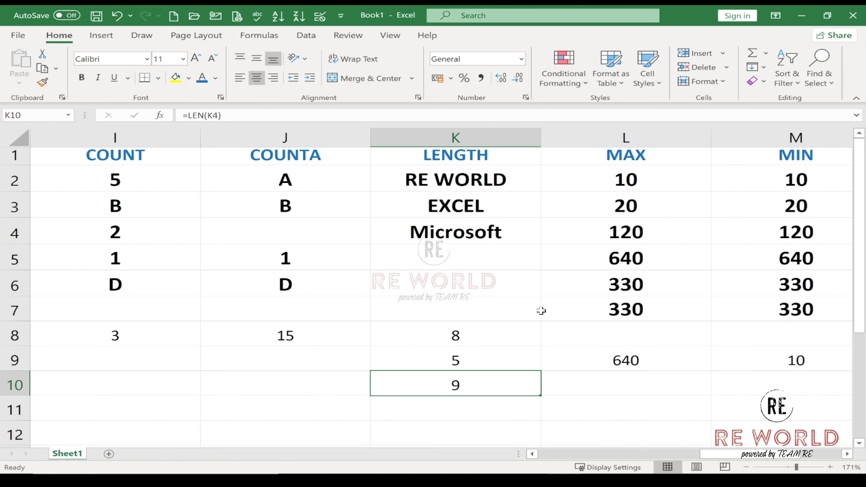
{"action": "scroll", "coordinate": [541, 309], "scroll_direction": "right", "scroll_amount": 3}
{"action": "scroll", "coordinate": [541, 310], "scroll_direction": "left", "scroll_amount": 2}
Clear the summary formulas across row 9.
{"action": "scroll", "coordinate": [541, 310], "scroll_direction": "right", "scroll_amount": 5}
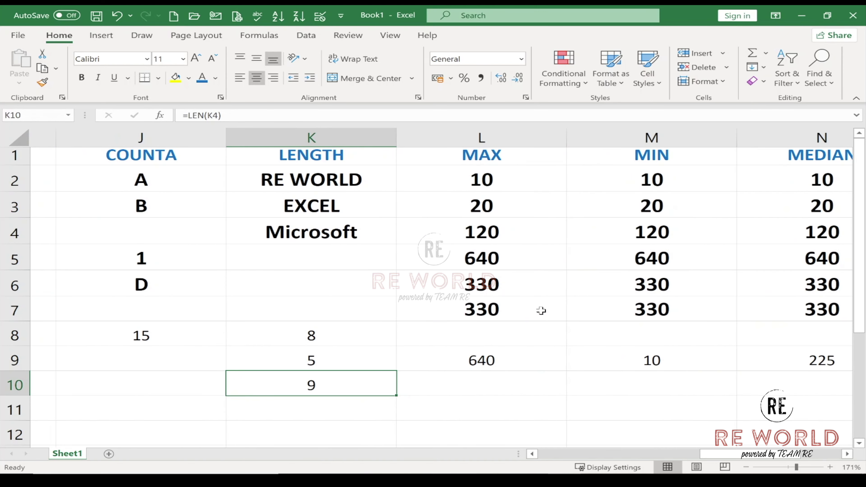
{"action": "scroll", "coordinate": [541, 309], "scroll_direction": "right", "scroll_amount": 2}
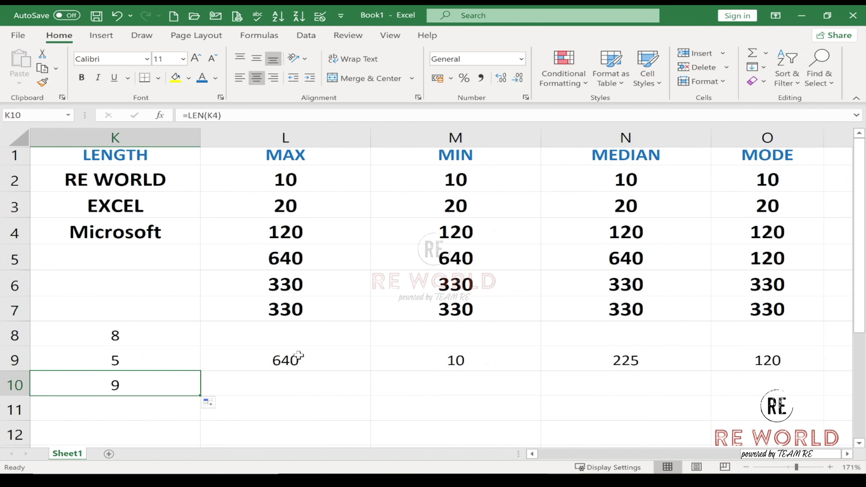
{"action": "left_click_drag", "start_coordinate": [305, 360], "coordinate": [757, 363]}
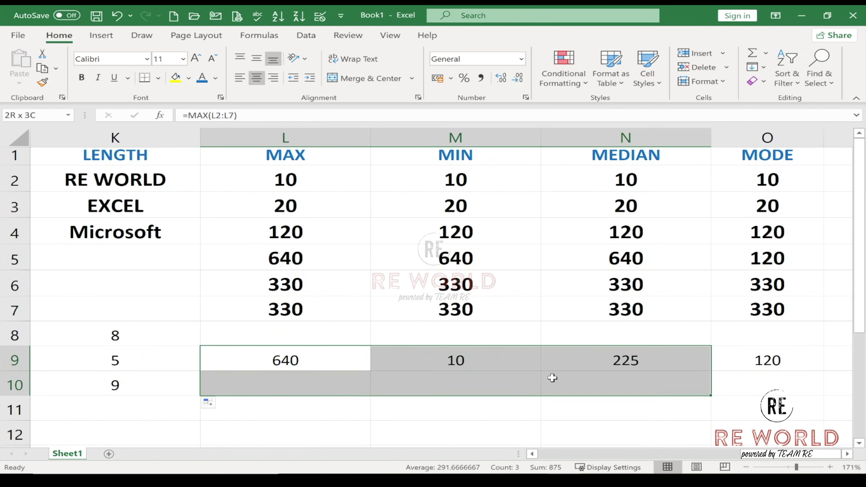
{"action": "key", "text": "Delete"}
Enter =MAX(L2:L7) in L9, returning 640.
{"action": "left_click", "coordinate": [285, 359]}
{"action": "type", "text": "=MAX("}
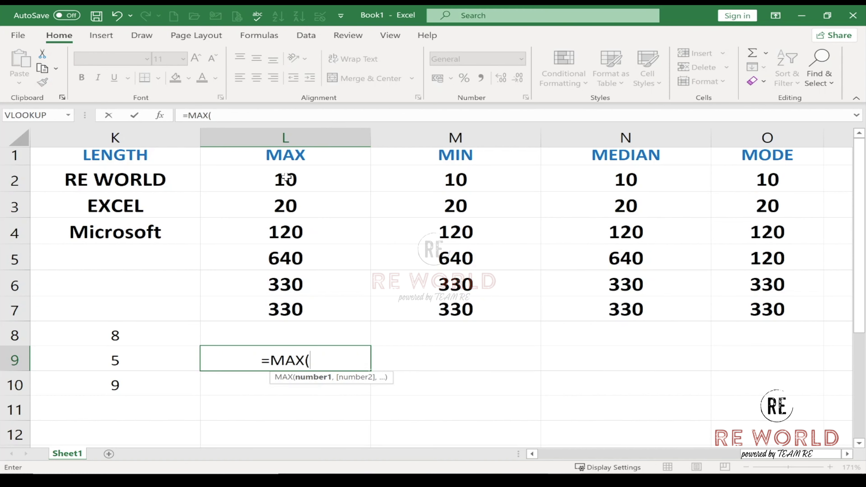
{"action": "left_click_drag", "start_coordinate": [286, 178], "coordinate": [284, 314]}
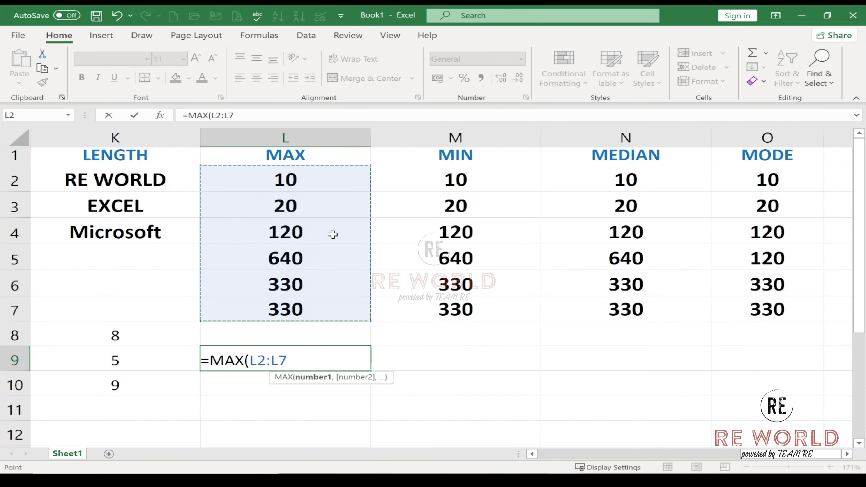
{"action": "key", "text": "Return"}
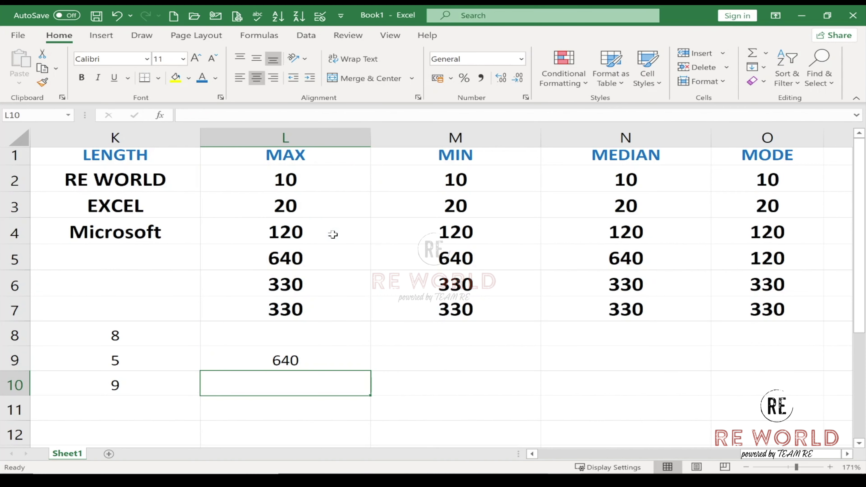
{"action": "left_click", "coordinate": [315, 180]}
Change L2 to 10.1786 and enter =L2*0.5 in L3.
{"action": "key", "text": "F2"}
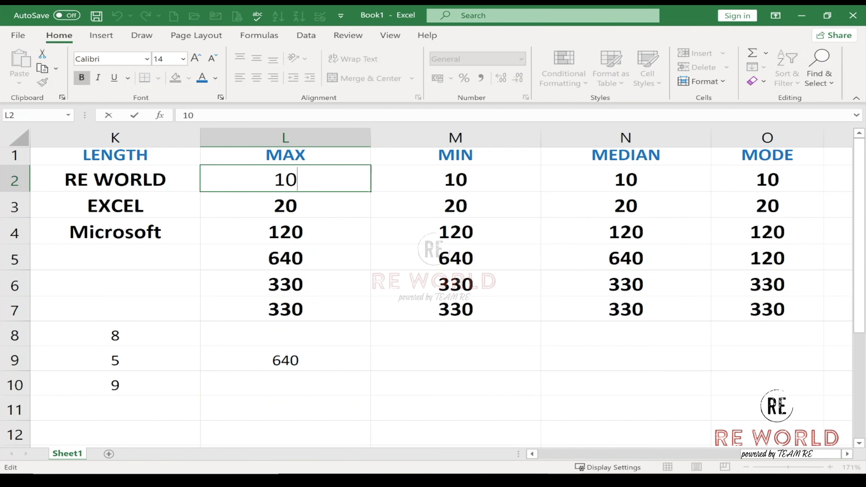
{"action": "type", "text": ";17"}
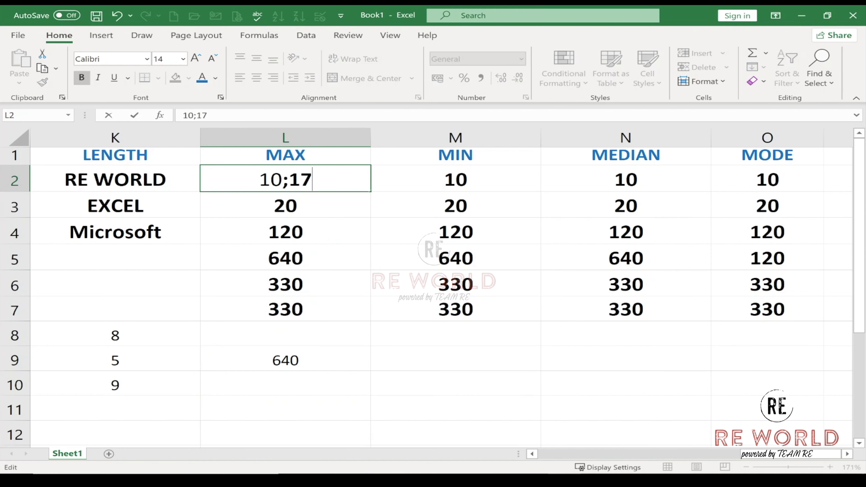
{"action": "type", "text": "86"}
{"action": "key", "text": "Return"}
{"action": "type", "text": "=L2*0."}
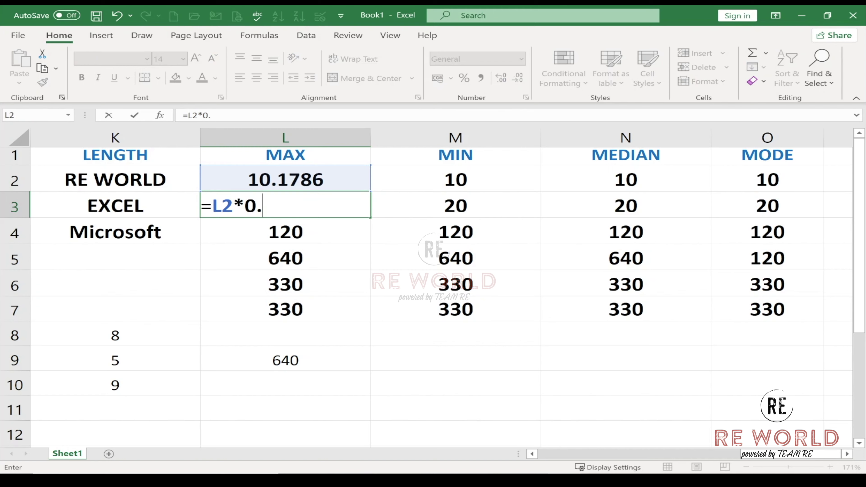
{"action": "type", "text": "5"}
{"action": "key", "text": "Return"}
{"action": "left_click", "coordinate": [283, 194]}
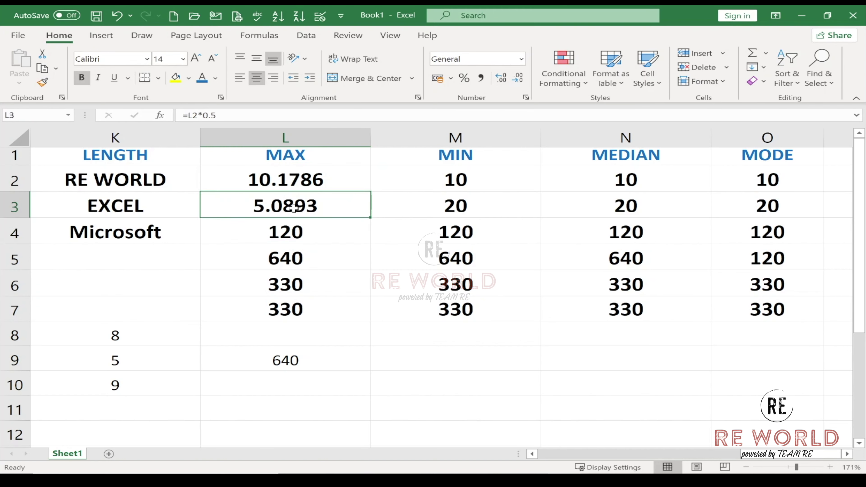
Enter =L3*10.54 in L4 and fill it down through L7.
{"action": "left_click", "coordinate": [355, 219]}
{"action": "type", "text": "="}
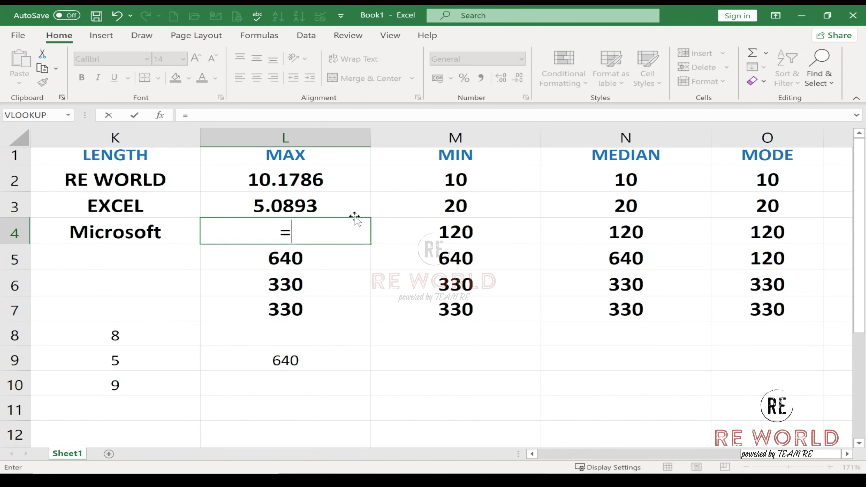
{"action": "key", "text": "Up"}
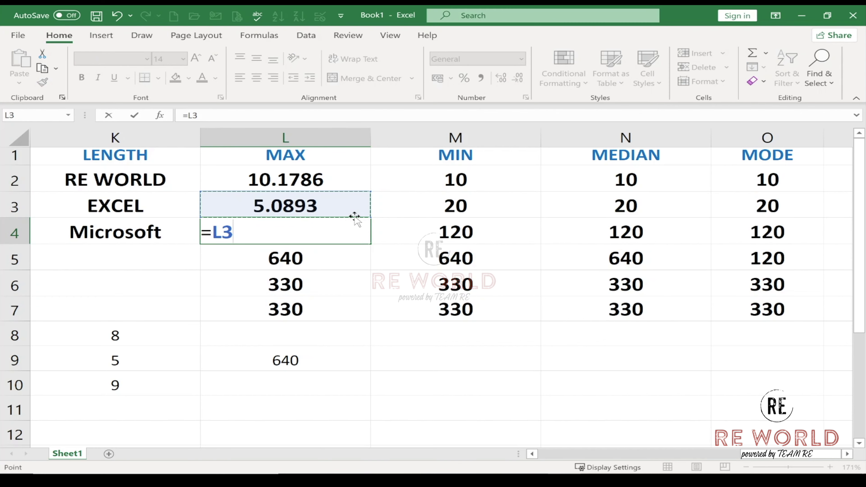
{"action": "type", "text": "*10"}
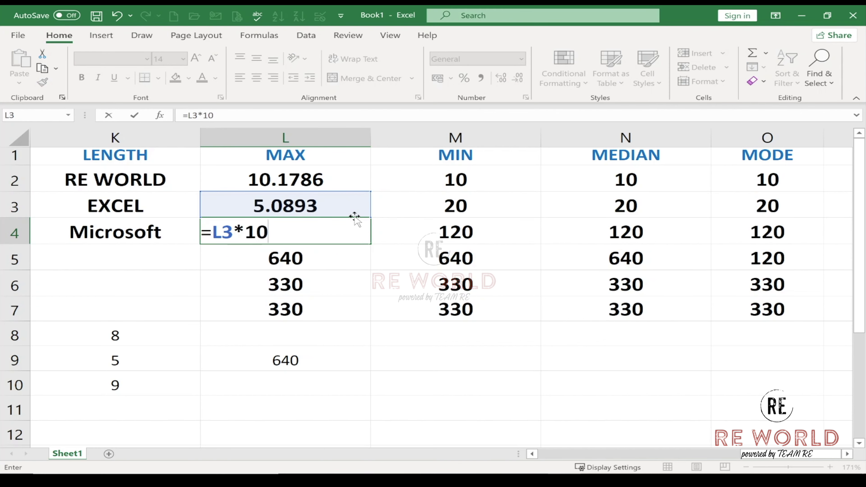
{"action": "type", "text": ".54"}
{"action": "key", "text": "Return"}
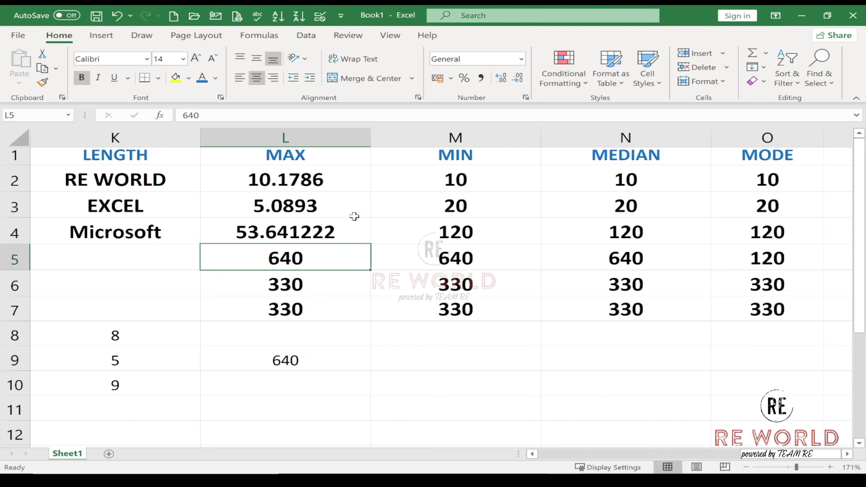
{"action": "left_click", "coordinate": [336, 227]}
{"action": "left_click_drag", "start_coordinate": [369, 244], "coordinate": [332, 314]}
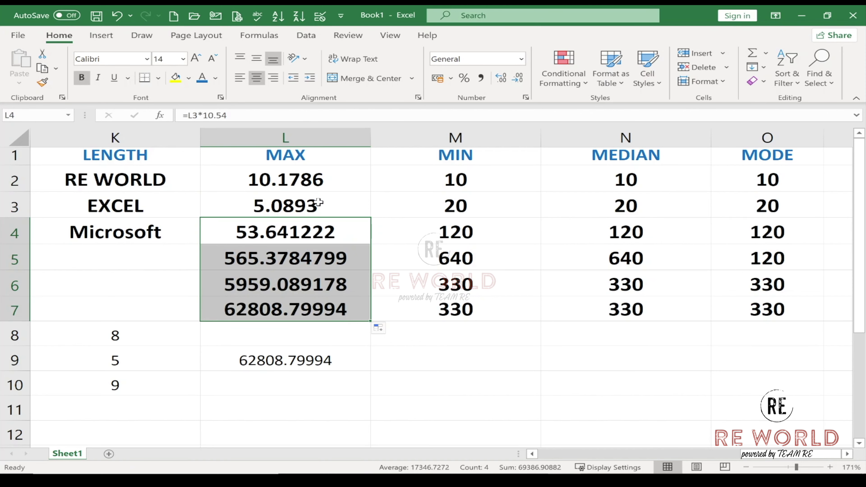
{"action": "left_click_drag", "start_coordinate": [311, 183], "coordinate": [294, 312]}
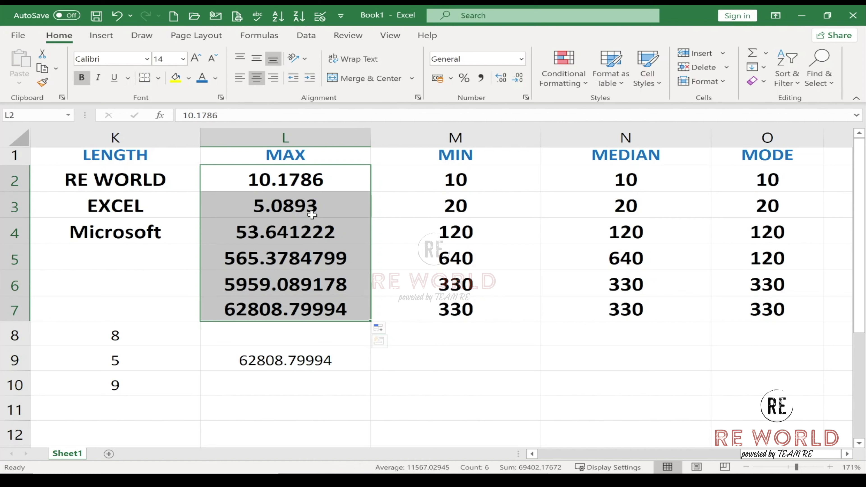
{"action": "left_click_drag", "start_coordinate": [209, 261], "coordinate": [297, 258]}
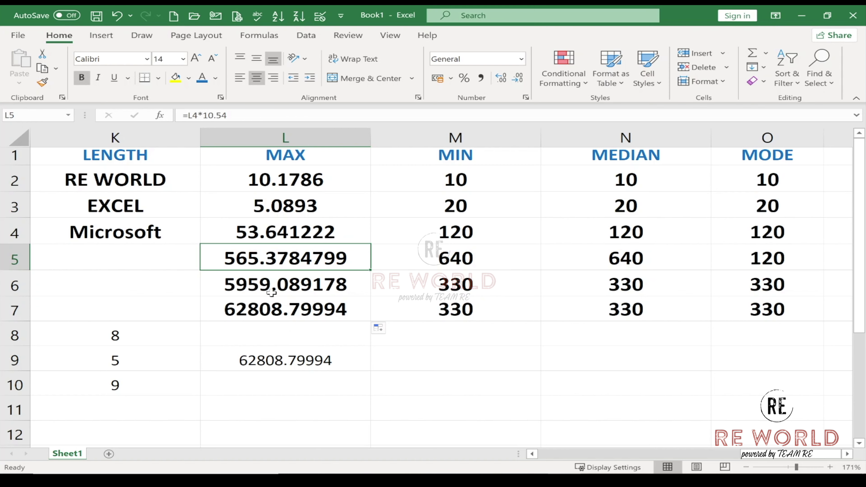
Convert L5 to a plain value and change it to 23565.37848.
{"action": "double_click", "coordinate": [217, 260]}
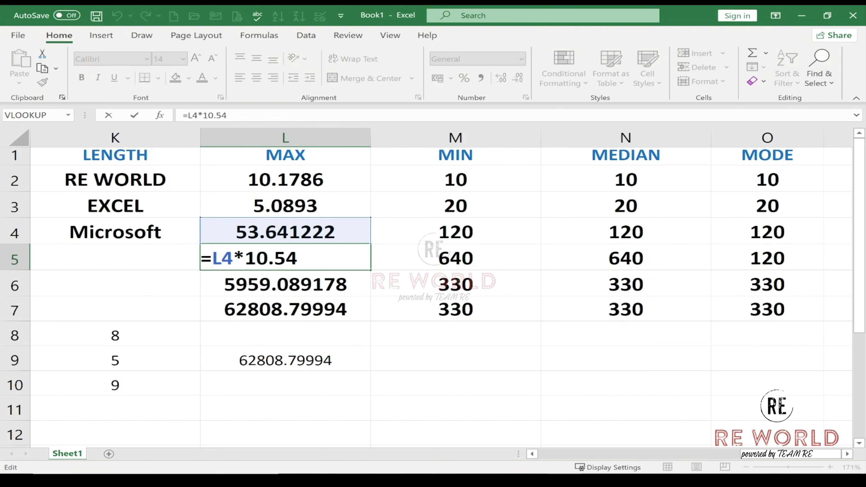
{"action": "key", "text": "ctrl+Return"}
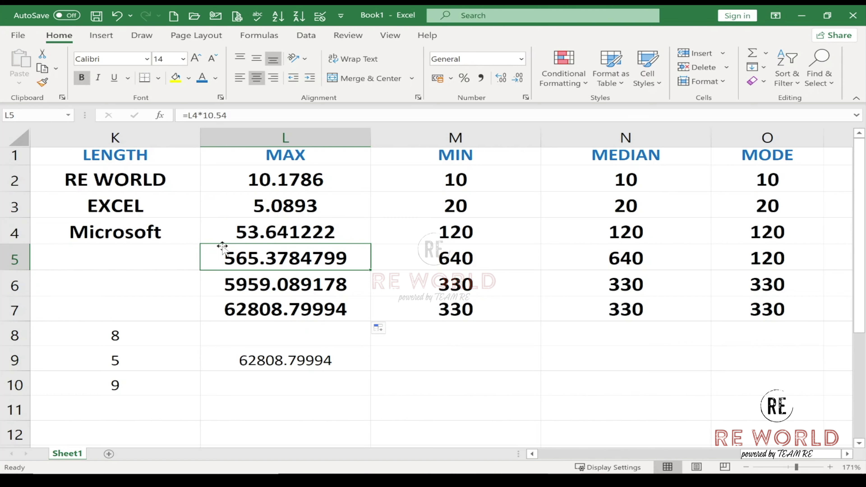
{"action": "key", "text": "ctrl+c"}
{"action": "right_click", "coordinate": [266, 261]}
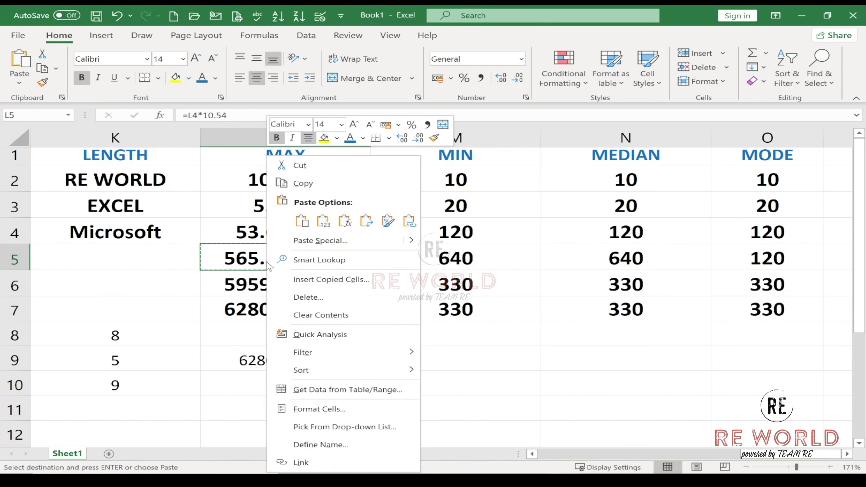
{"action": "left_click", "coordinate": [324, 224]}
{"action": "double_click", "coordinate": [219, 257]}
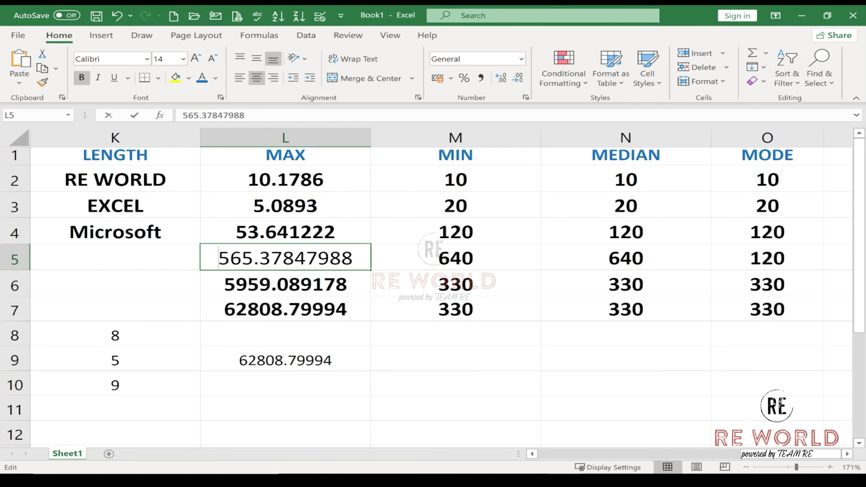
{"action": "type", "text": "23"}
{"action": "key", "text": "Return"}
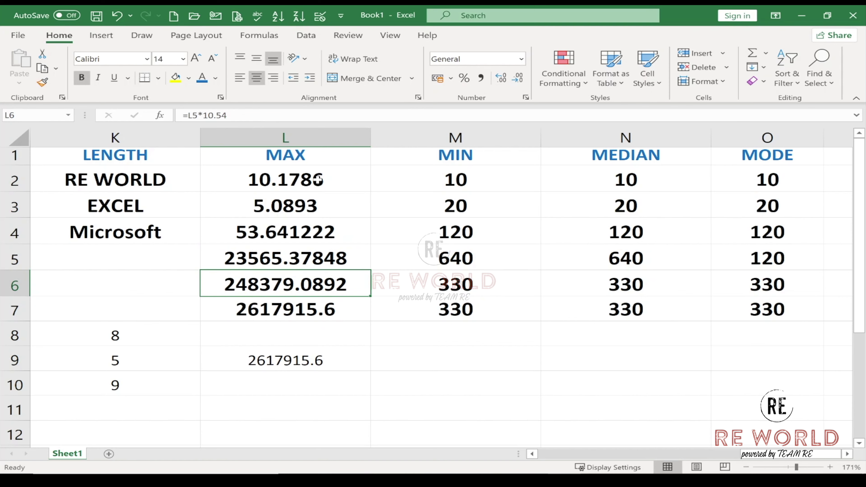
Paste L2:L7 over itself as plain values, so L9's MAX reads 2617915.6.
{"action": "left_click_drag", "start_coordinate": [317, 180], "coordinate": [305, 301]}
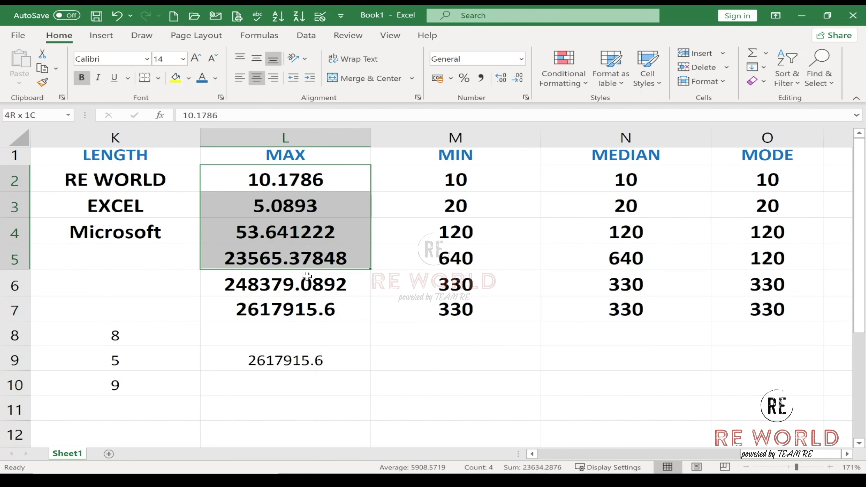
{"action": "key", "text": "ctrl+c"}
{"action": "right_click", "coordinate": [300, 302]}
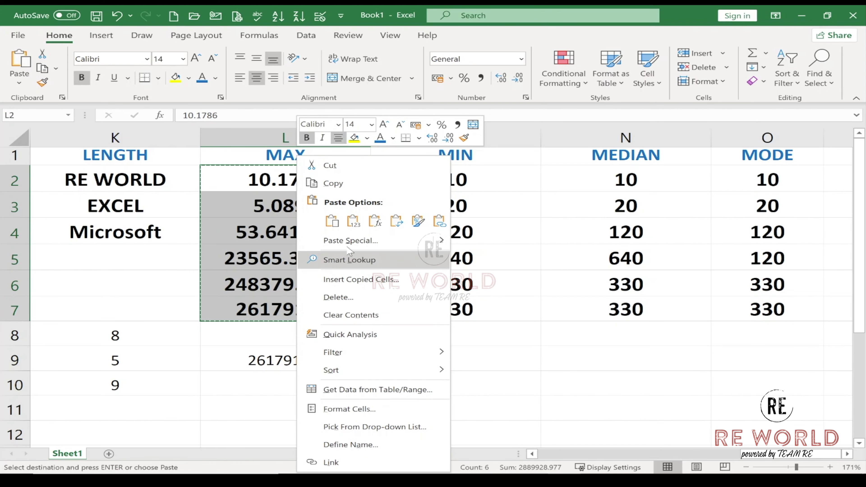
{"action": "left_click", "coordinate": [353, 221]}
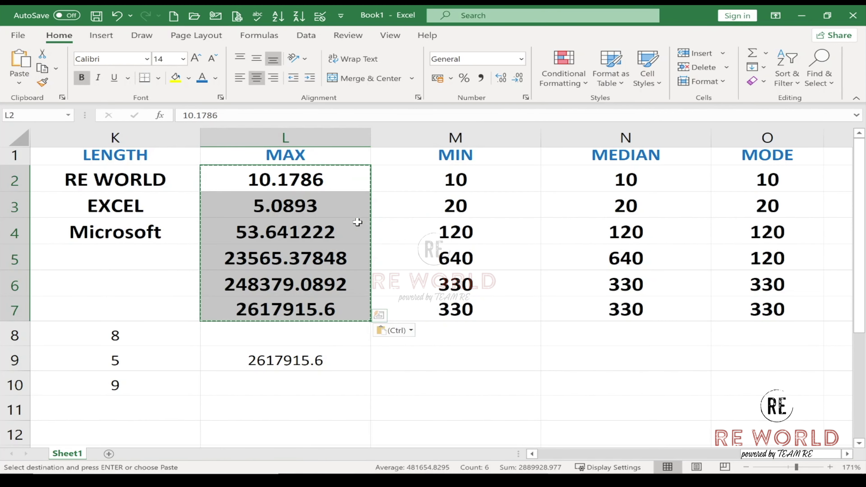
{"action": "key", "text": "Escape"}
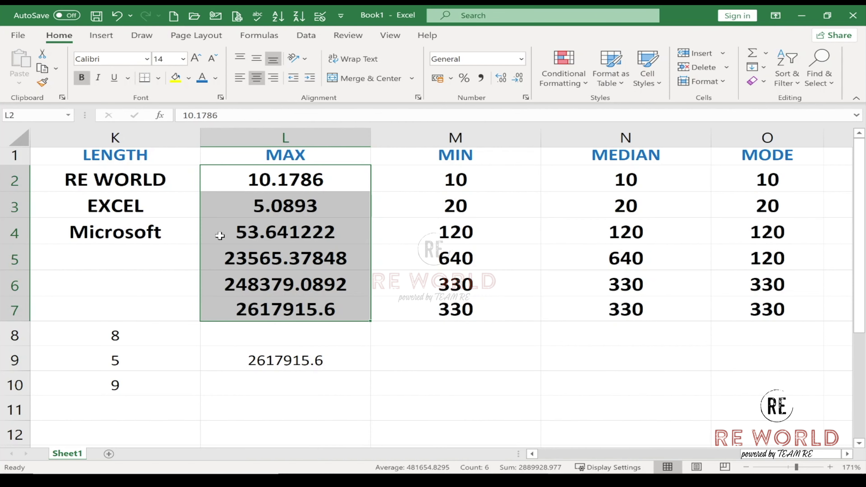
Edit L4 to 14322353.64 and confirm L9's =MAX(L2:L7) returns it.
{"action": "double_click", "coordinate": [220, 235]}
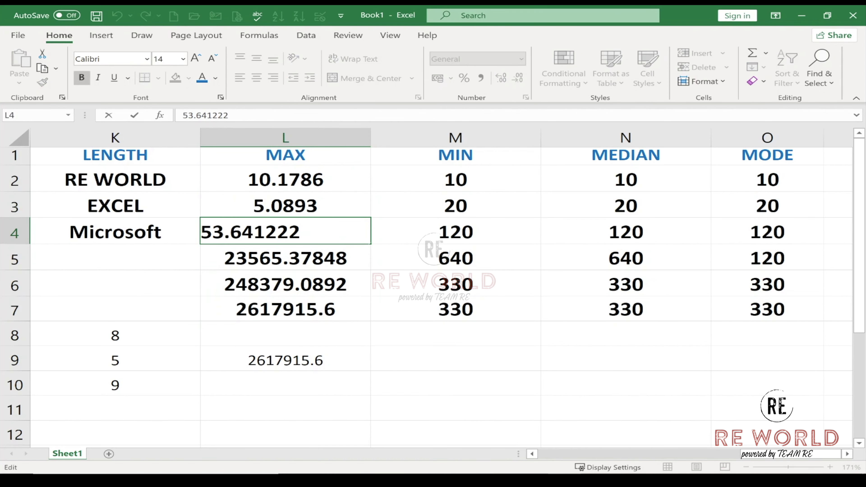
{"action": "type", "text": "123"}
{"action": "key", "text": "Return"}
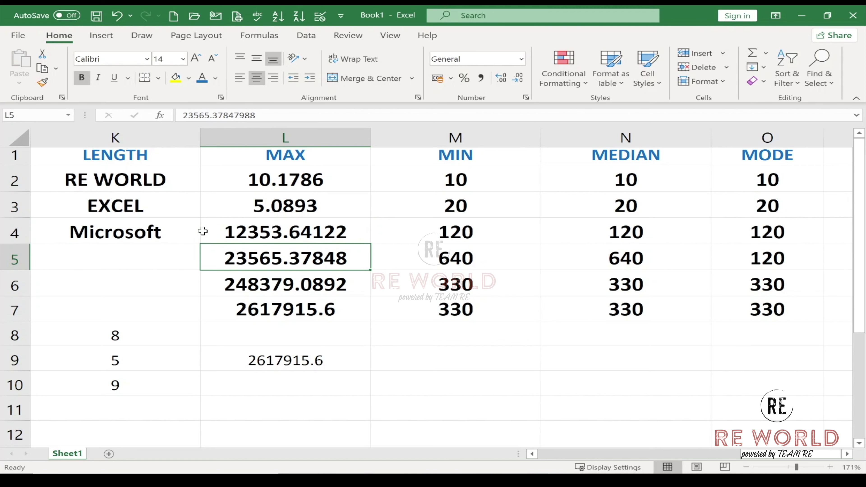
{"action": "double_click", "coordinate": [209, 226]}
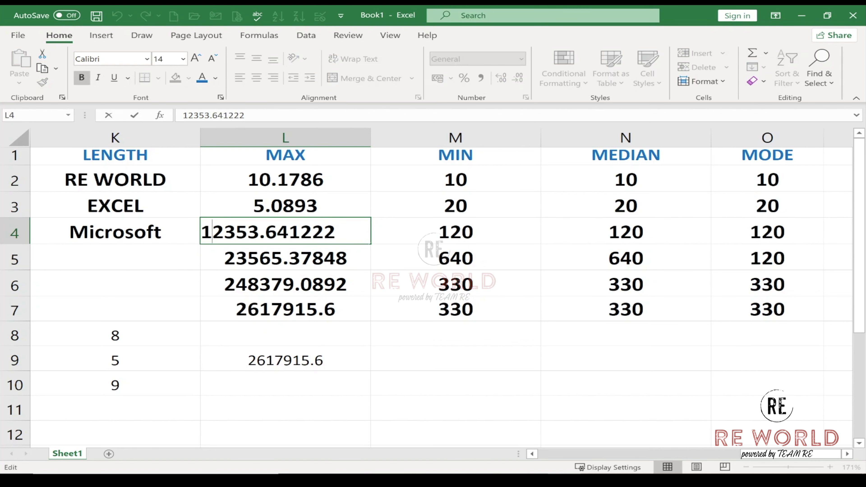
{"action": "type", "text": "2"}
{"action": "key", "text": "Return"}
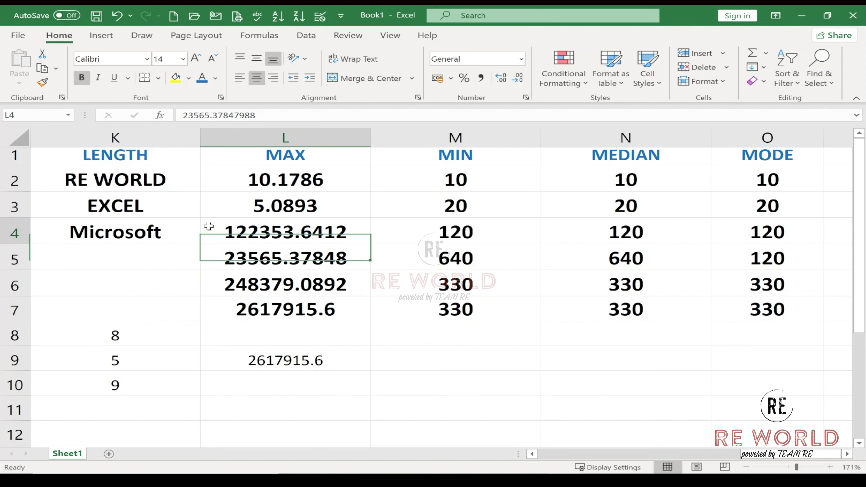
{"action": "double_click", "coordinate": [209, 226]}
{"action": "type", "text": "43"}
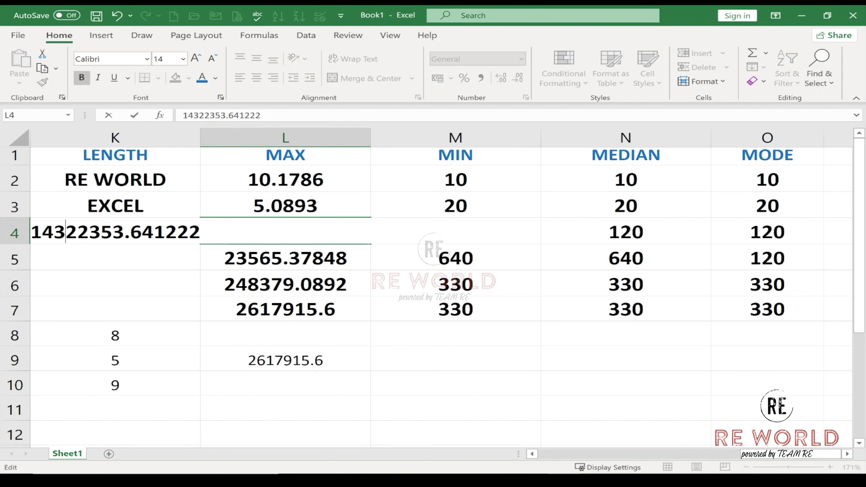
{"action": "key", "text": "Return"}
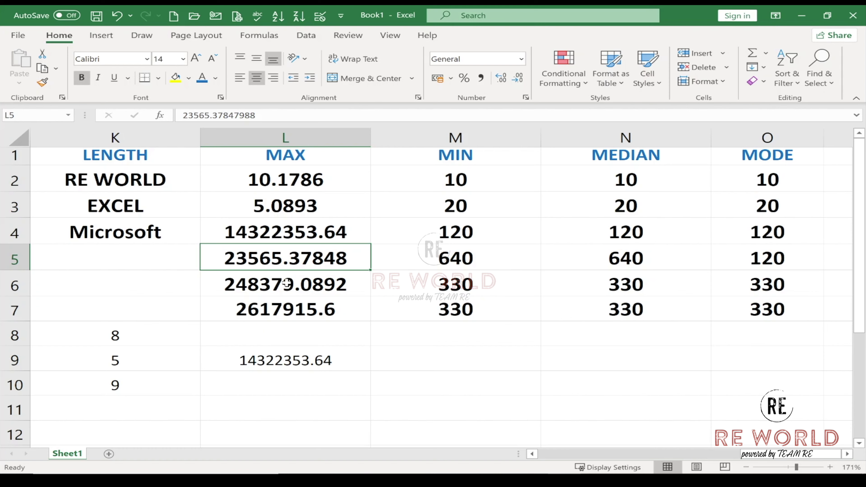
{"action": "left_click", "coordinate": [277, 359]}
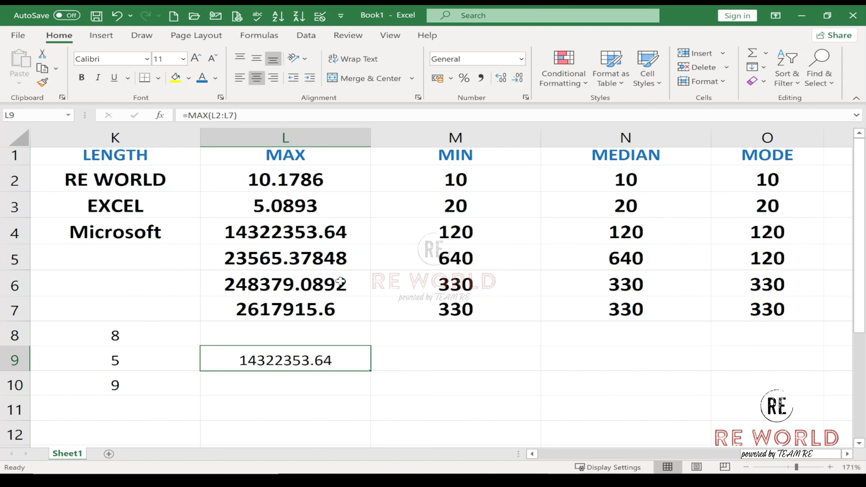
Copy L9's MAX formula into M9 and change it to MIN over M2:M7, returning 5.0893.
{"action": "mouse_move", "coordinate": [317, 179]}
{"action": "left_mouse_down"}
{"action": "mouse_move", "coordinate": [355, 317]}
{"action": "mouse_move", "coordinate": [551, 303]}
{"action": "left_mouse_up"}
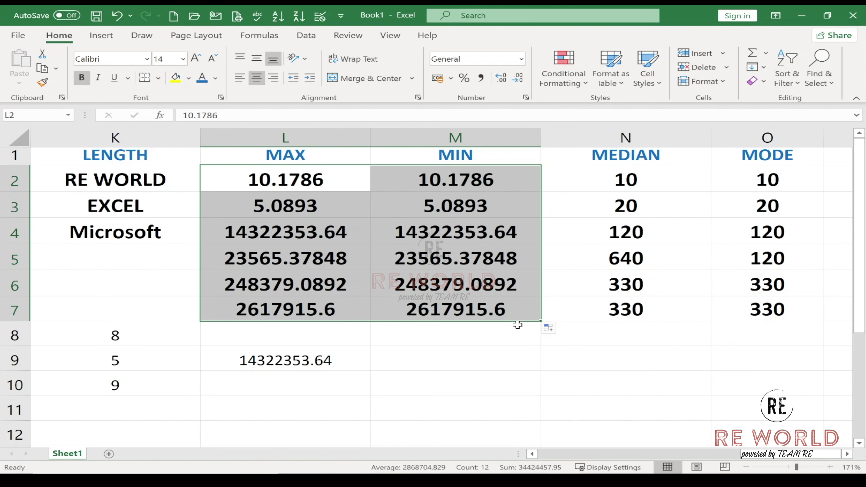
{"action": "left_click", "coordinate": [462, 355]}
{"action": "left_click", "coordinate": [341, 358]}
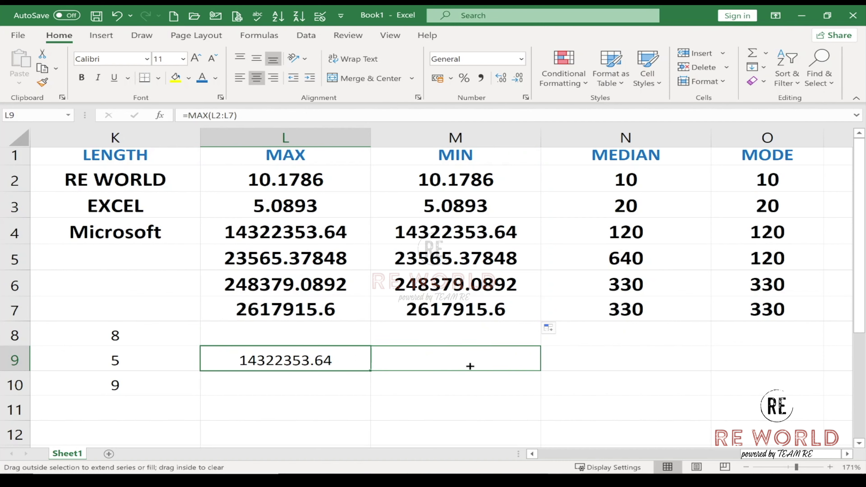
{"action": "left_click_drag", "start_coordinate": [373, 369], "coordinate": [470, 365]}
{"action": "double_click", "coordinate": [407, 365]}
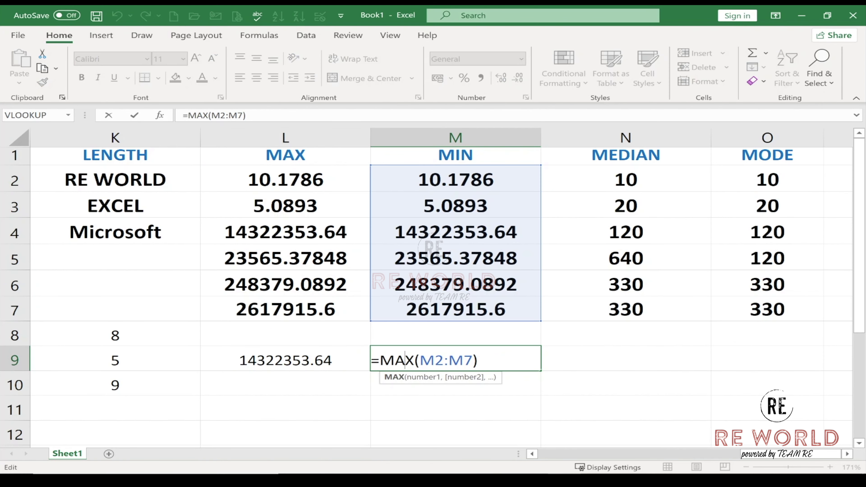
{"action": "left_click_drag", "start_coordinate": [395, 360], "coordinate": [414, 360]}
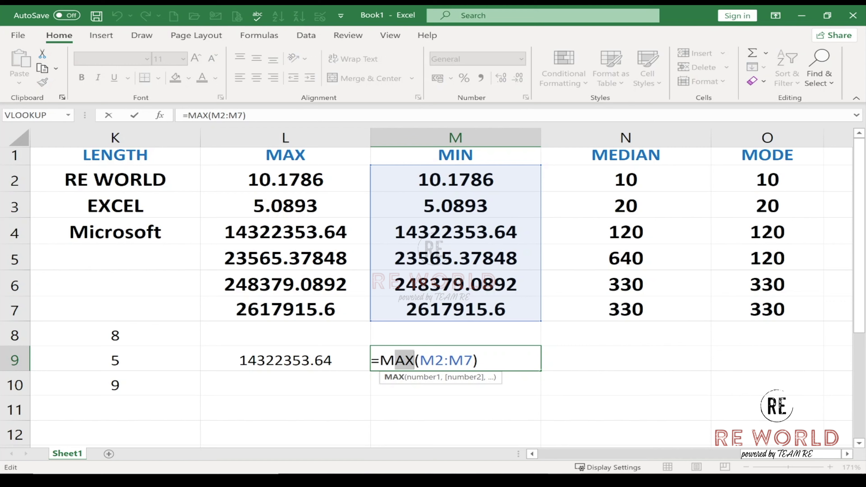
{"action": "type", "text": "IN"}
{"action": "key", "text": "Return"}
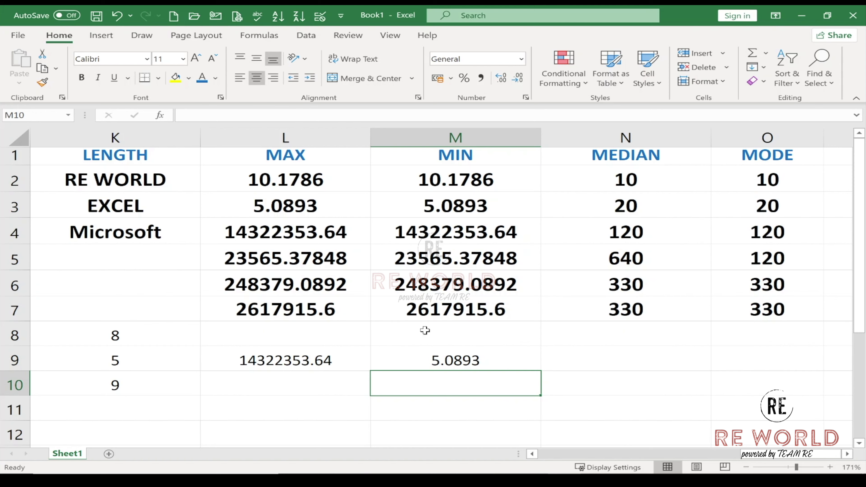
Enter 12121212 in M3 and 11121212 in M2, then clear the formula from M9.
{"action": "left_click", "coordinate": [407, 207]}
{"action": "double_click", "coordinate": [408, 206]}
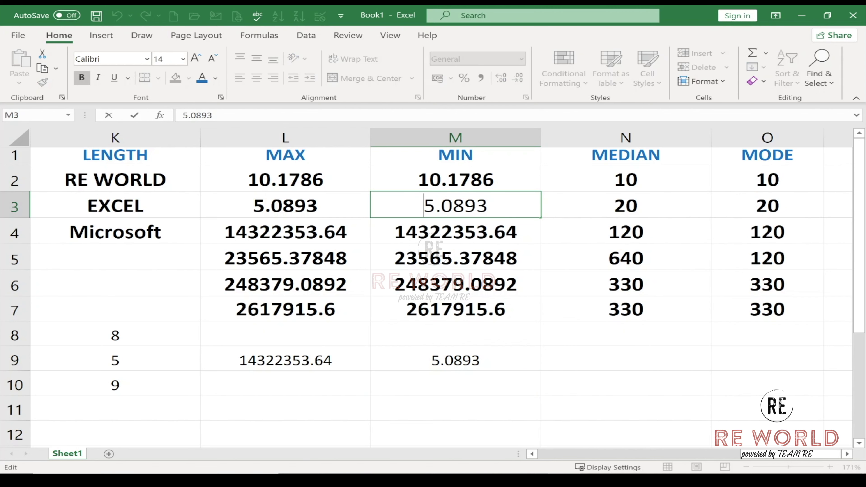
{"action": "type", "text": "121212"}
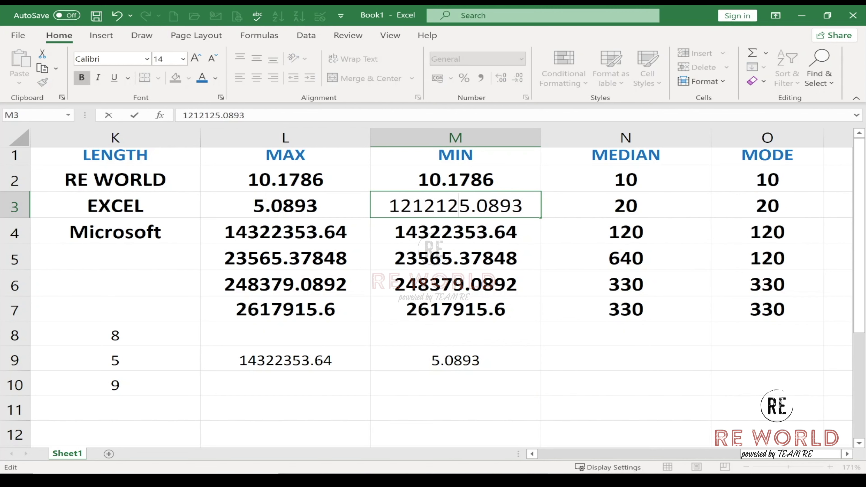
{"action": "type", "text": "12"}
{"action": "key", "text": "Return"}
{"action": "double_click", "coordinate": [416, 180]}
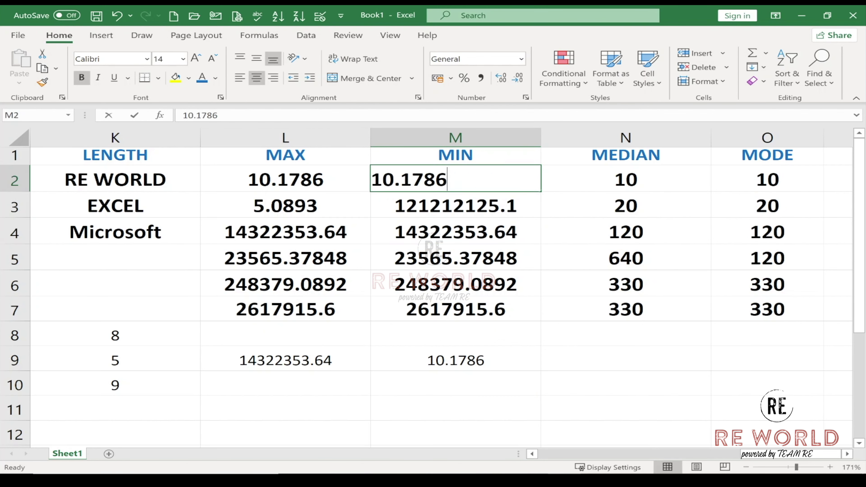
{"action": "type", "text": "11"}
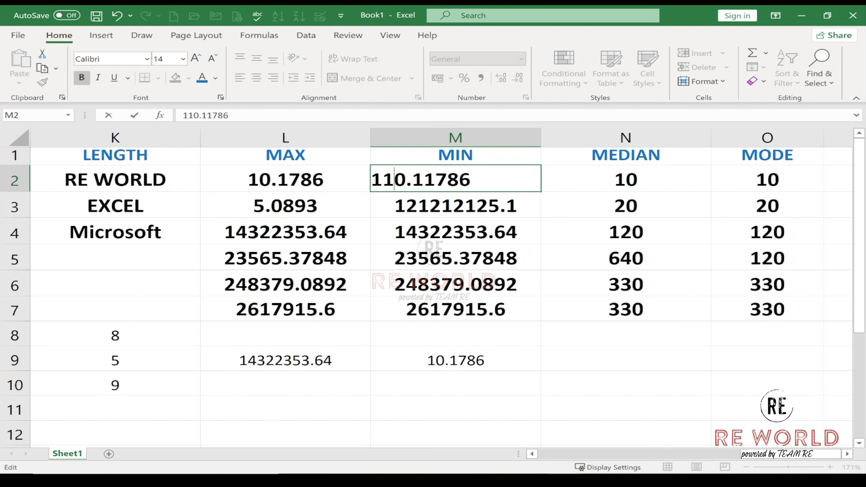
{"action": "type", "text": "121212"}
{"action": "key", "text": "Return"}
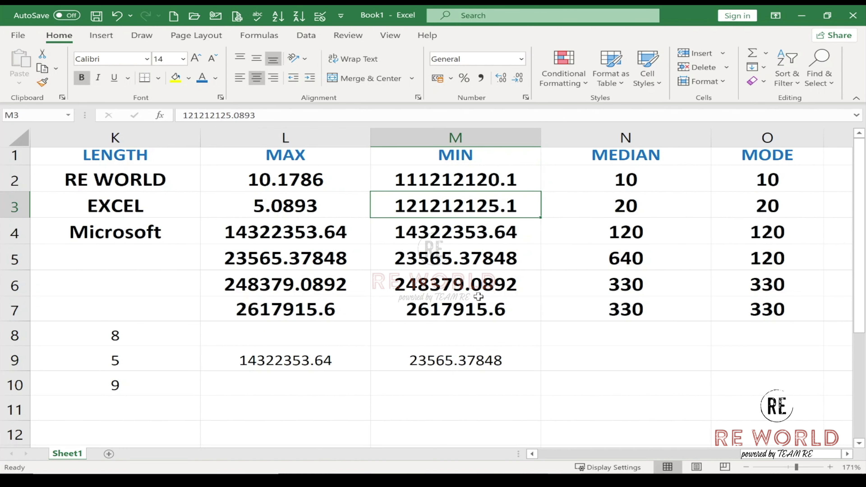
{"action": "left_click", "coordinate": [426, 356]}
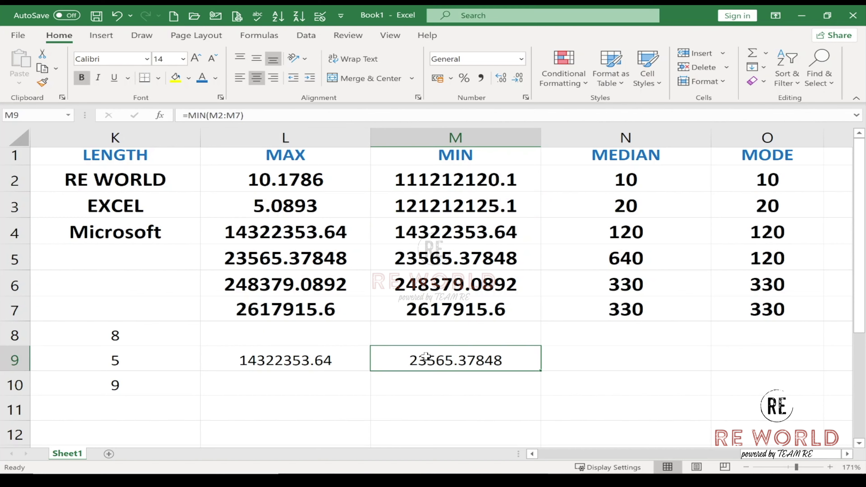
{"action": "key", "text": "Delete"}
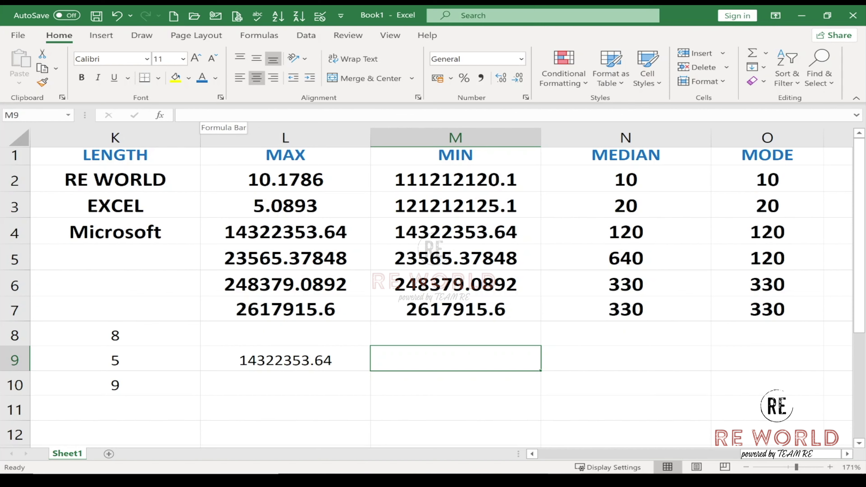
Fill M5's value across M2:M7, then alter the last decimals of M2, M3 and M4.
{"action": "left_click", "coordinate": [475, 258]}
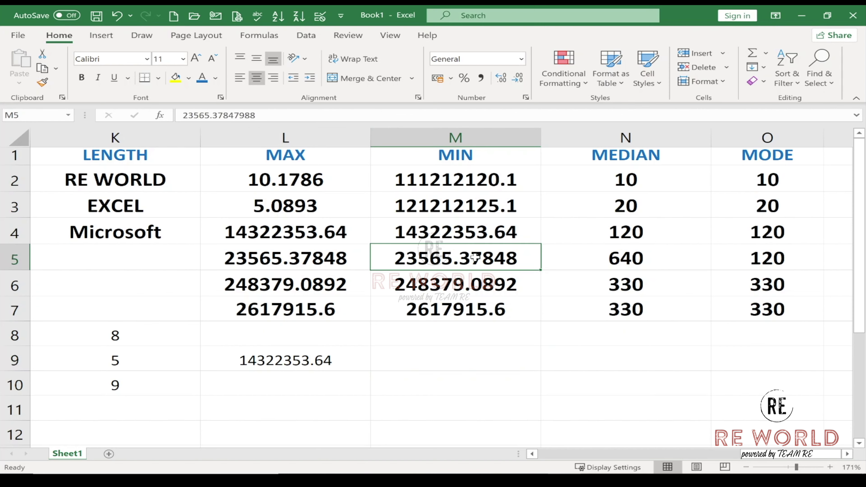
{"action": "left_click_drag", "start_coordinate": [541, 269], "coordinate": [523, 316]}
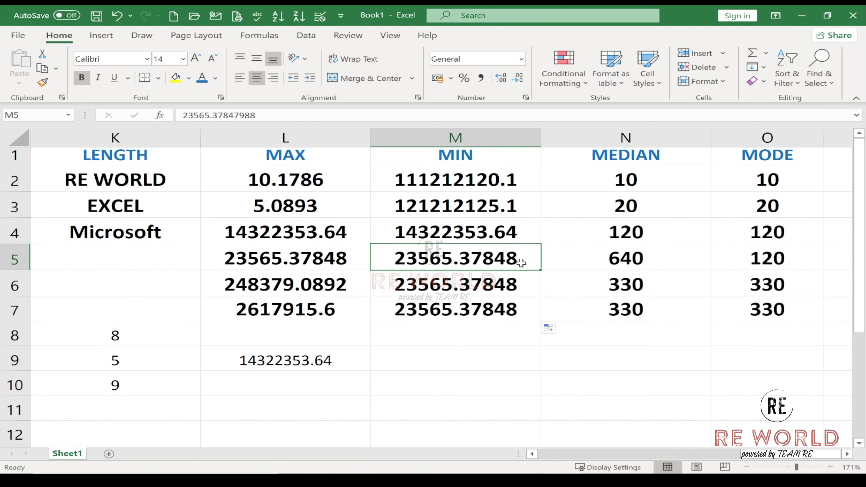
{"action": "left_click_drag", "start_coordinate": [541, 270], "coordinate": [524, 182]}
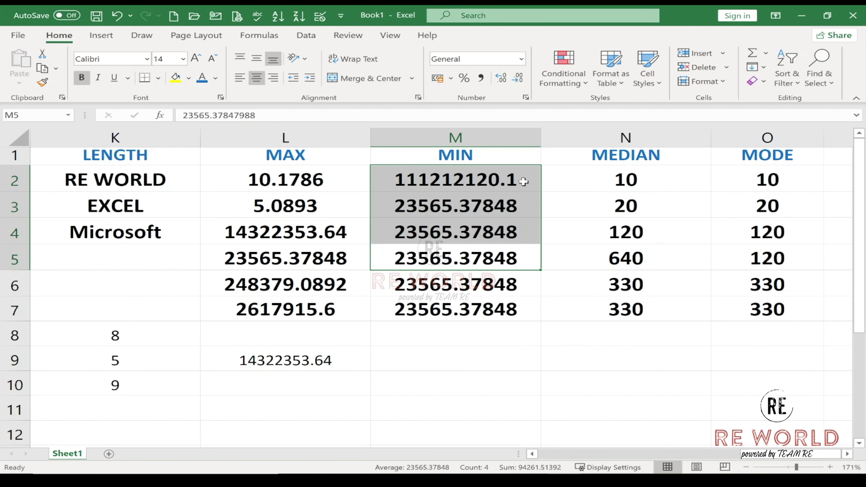
{"action": "double_click", "coordinate": [493, 177]}
{"action": "key", "text": "BackSpace"}
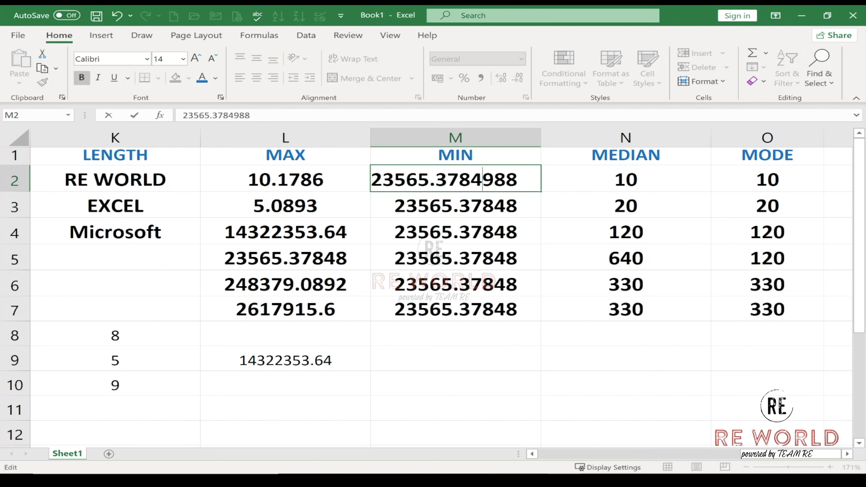
{"action": "type", "text": "988"}
{"action": "double_click", "coordinate": [483, 205]}
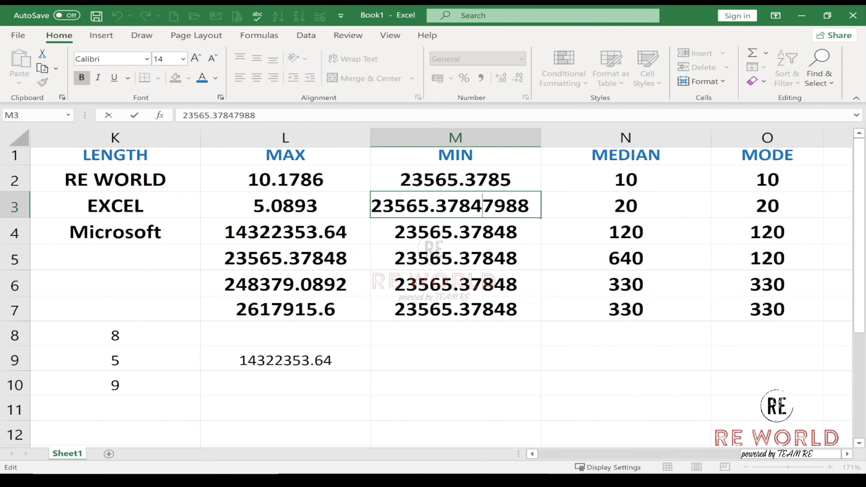
{"action": "key", "text": "BackSpace"}
{"action": "type", "text": "7"}
{"action": "double_click", "coordinate": [494, 233]}
{"action": "key", "text": "BackSpace"}
{"action": "key", "text": "BackSpace"}
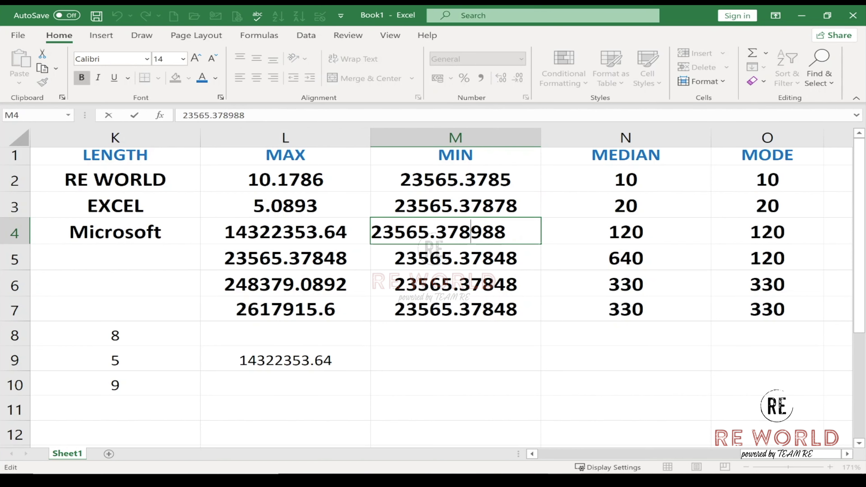
{"action": "type", "text": "67"}
{"action": "left_click", "coordinate": [472, 258]}
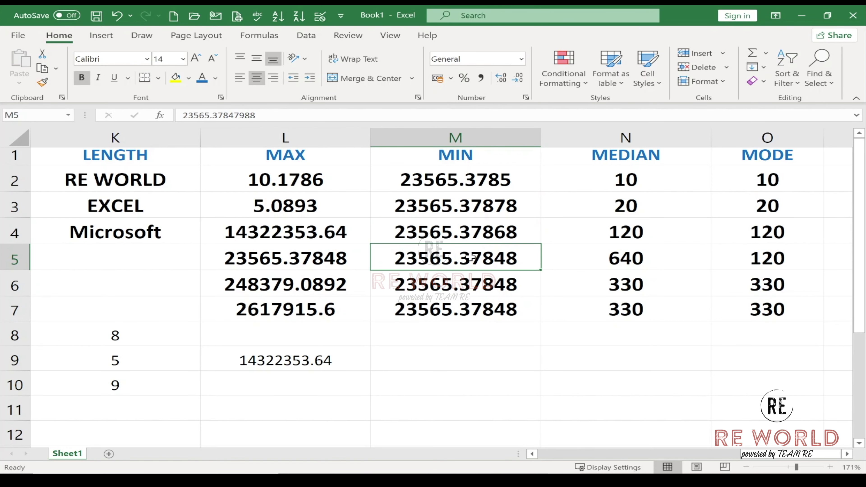
Alter the last decimals of M5, M6 and M7 so each value differs slightly around 23565.378.
{"action": "double_click", "coordinate": [471, 257]}
{"action": "key", "text": "BackSpace"}
{"action": "type", "text": "88"}
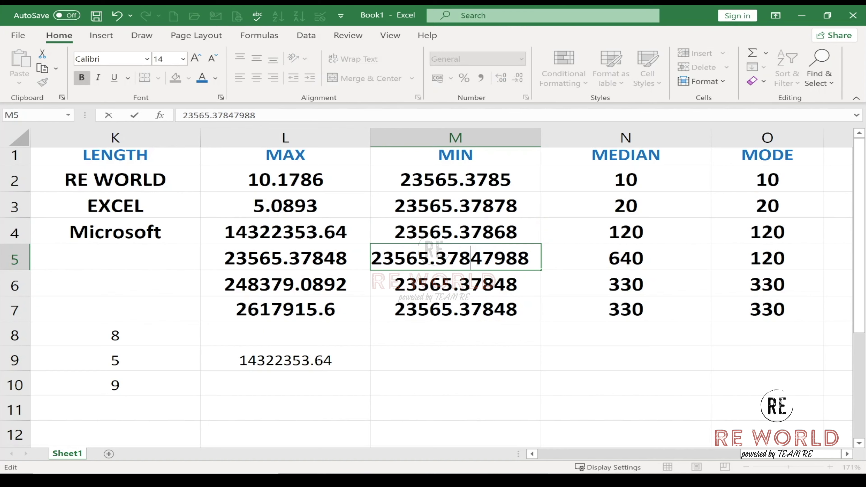
{"action": "double_click", "coordinate": [477, 283]}
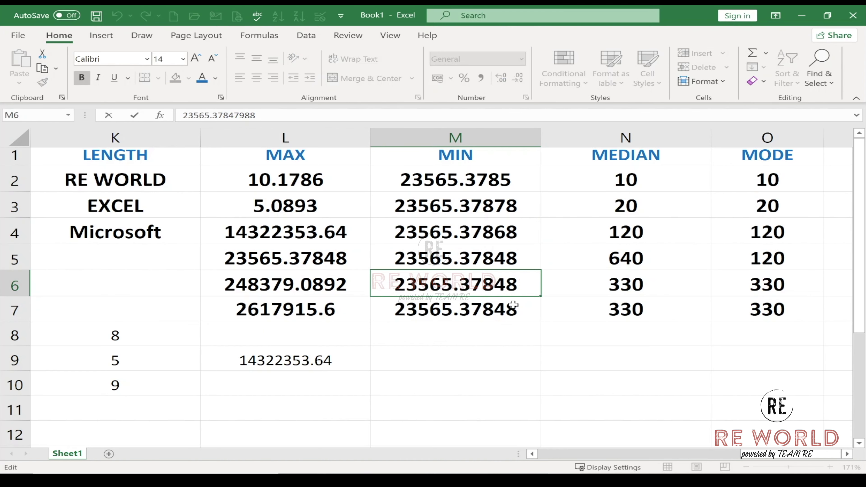
{"action": "type", "text": "9"}
{"action": "key", "text": "Return"}
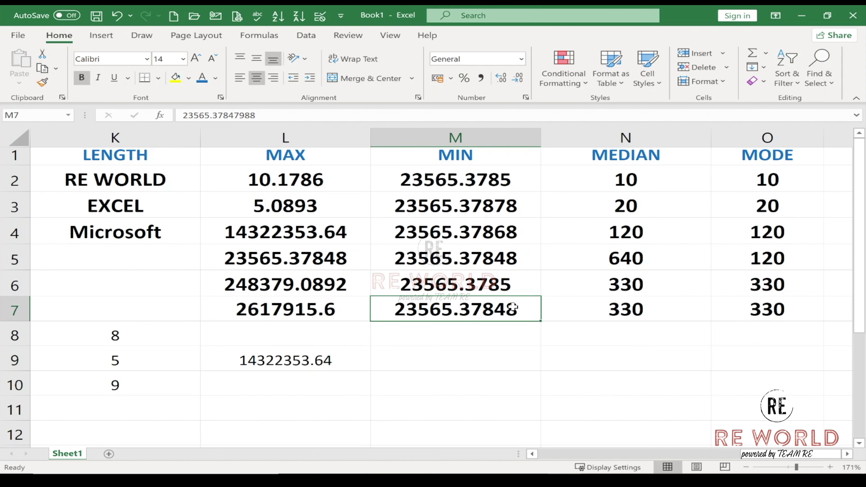
{"action": "double_click", "coordinate": [514, 307]}
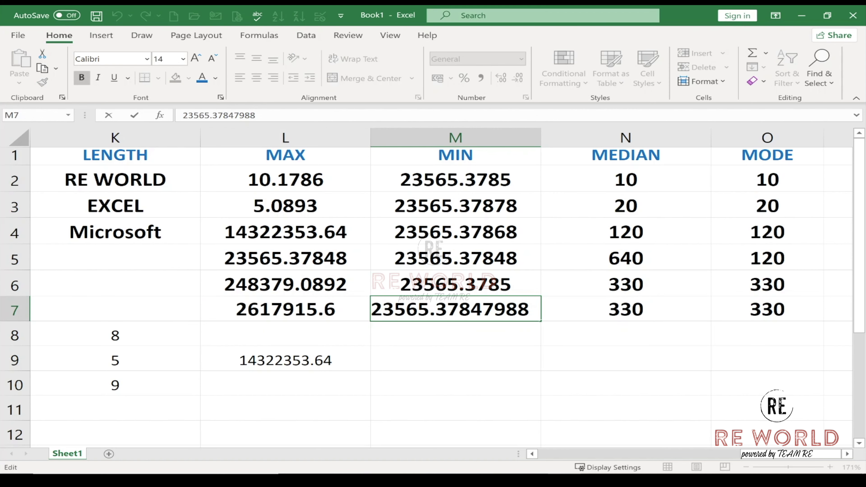
{"action": "left_click_drag", "start_coordinate": [505, 309], "coordinate": [513, 309]}
{"action": "type", "text": "0"}
{"action": "key", "text": "Return"}
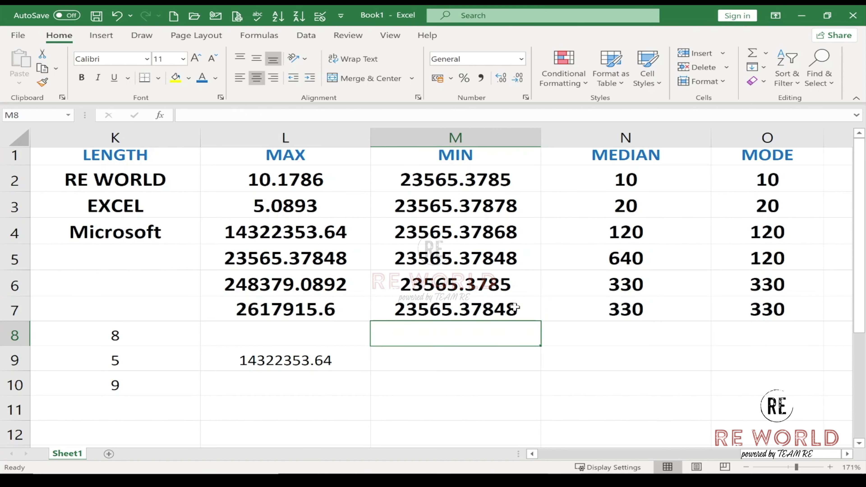
{"action": "key", "text": "Down"}
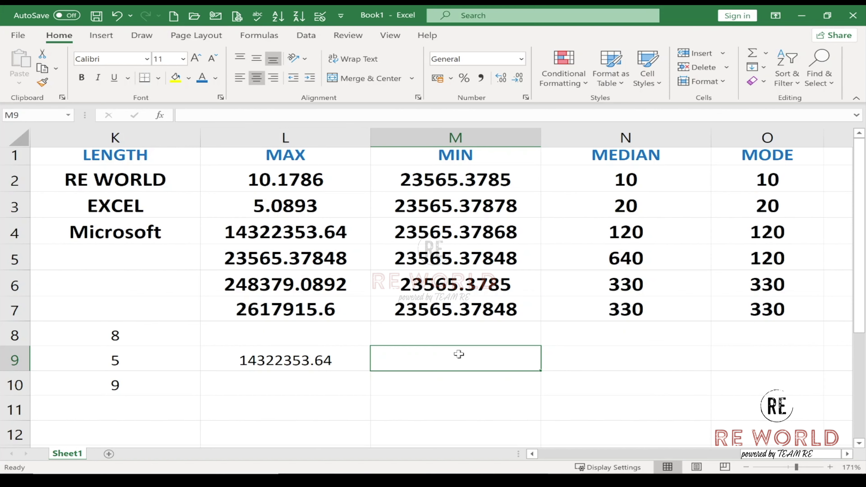
{"action": "type", "text": "=ix"}
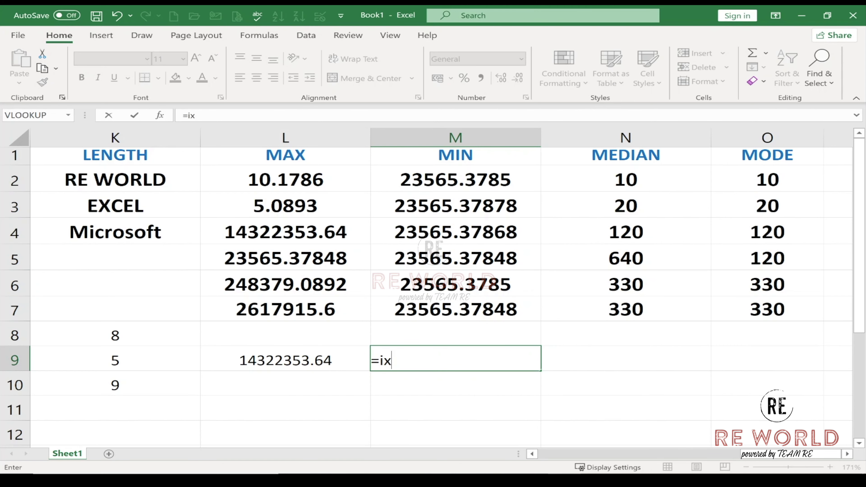
{"action": "key", "text": "BackSpace"}
{"action": "key", "text": "BackSpace"}
{"action": "type", "text": "min"}
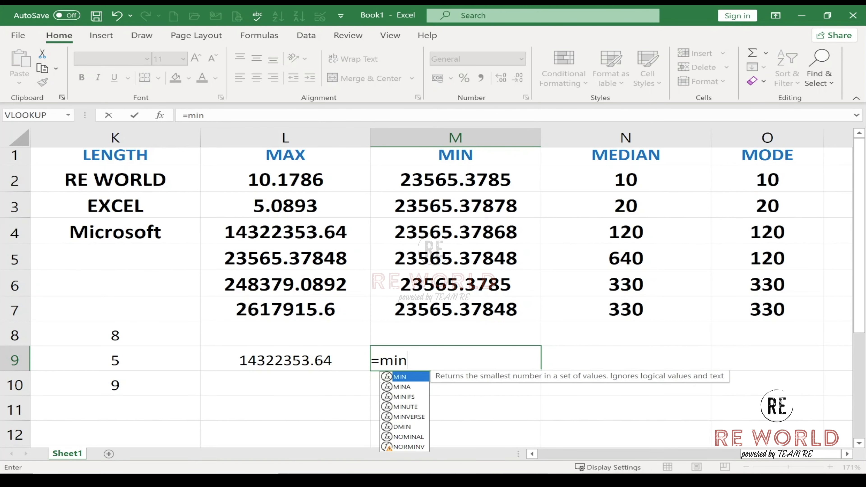
{"action": "type", "text": "("}
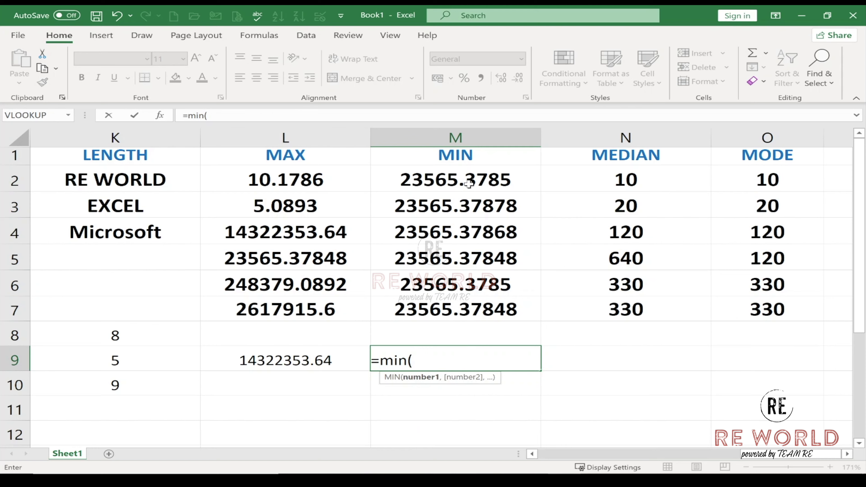
{"action": "left_click_drag", "start_coordinate": [469, 184], "coordinate": [463, 304]}
{"action": "key", "text": "Return"}
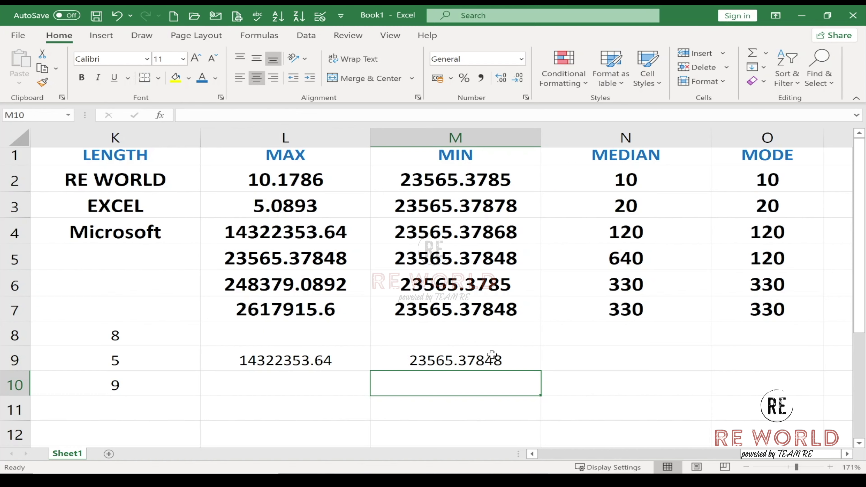
{"action": "left_click", "coordinate": [477, 308]}
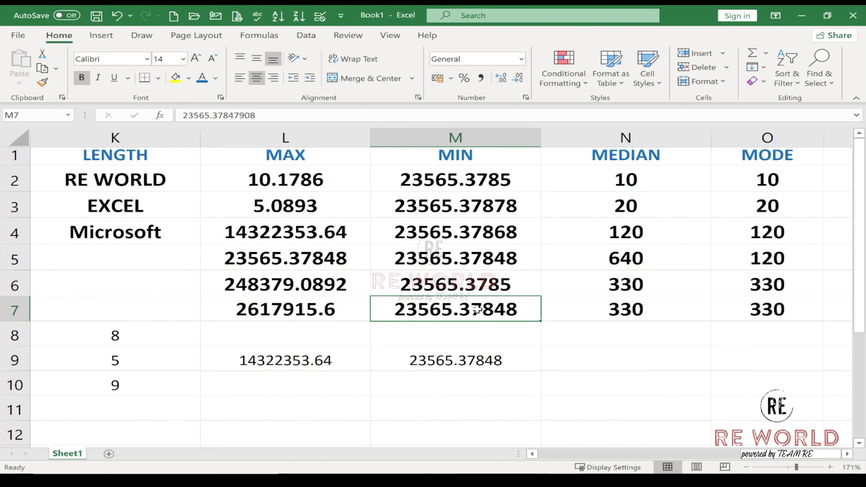
{"action": "left_click", "coordinate": [498, 253]}
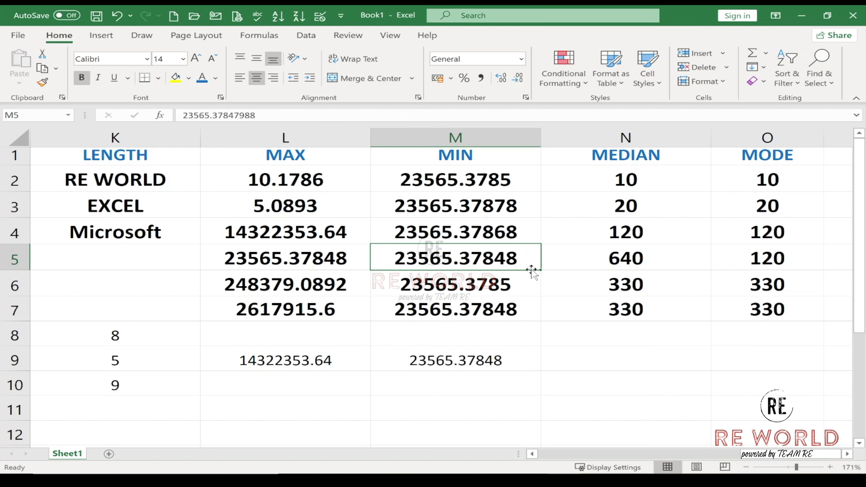
{"action": "left_click", "coordinate": [626, 349]}
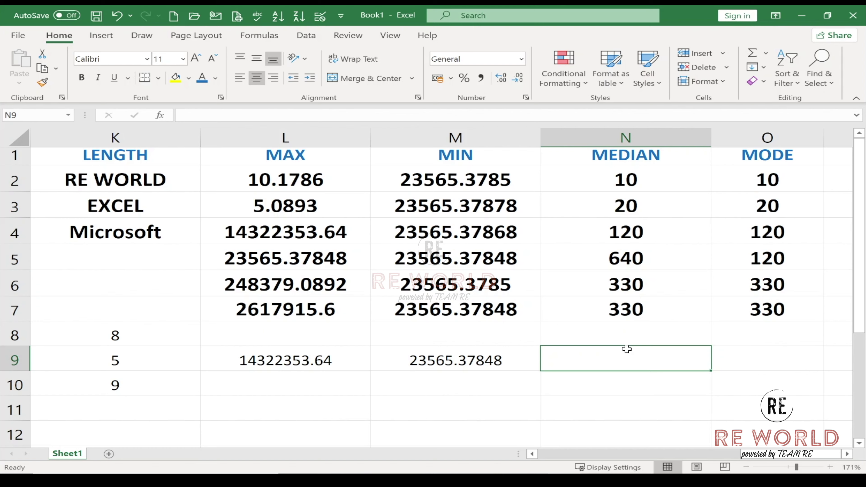
Enter =MEDIAN(N2:N7) in N9, returning 225.
{"action": "type", "text": "="}
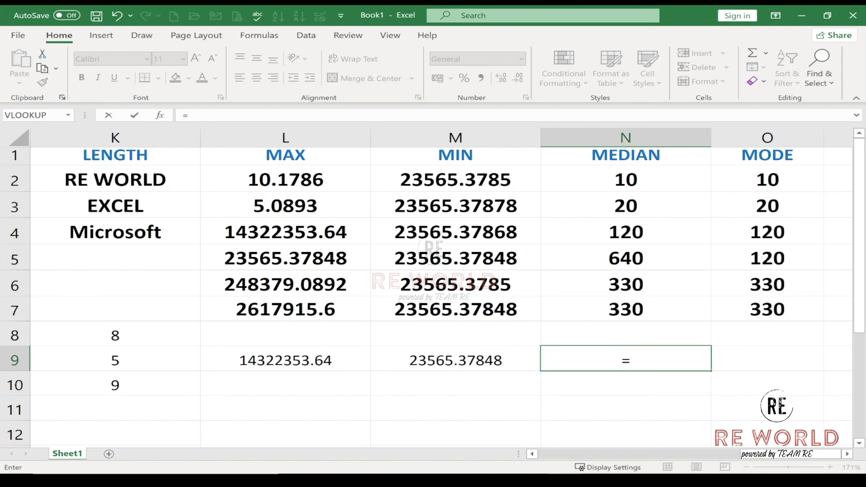
{"action": "type", "text": "medina"}
{"action": "key", "text": "BackSpace"}
{"action": "key", "text": "BackSpace"}
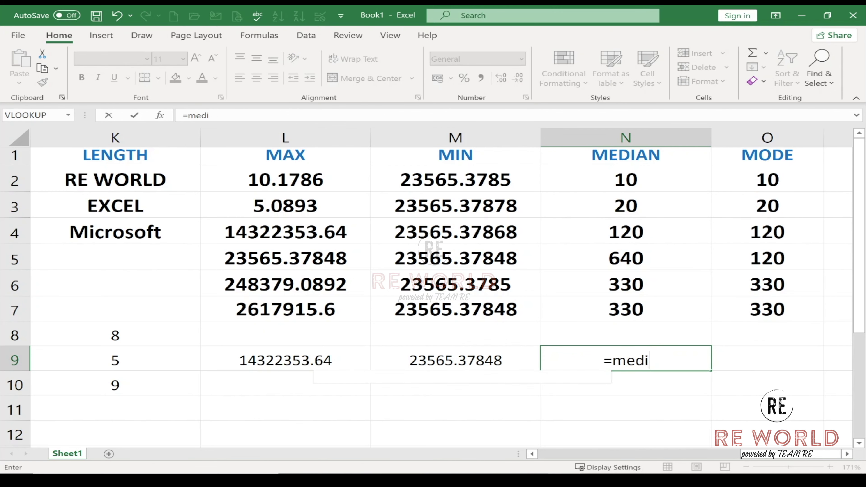
{"action": "type", "text": "an("}
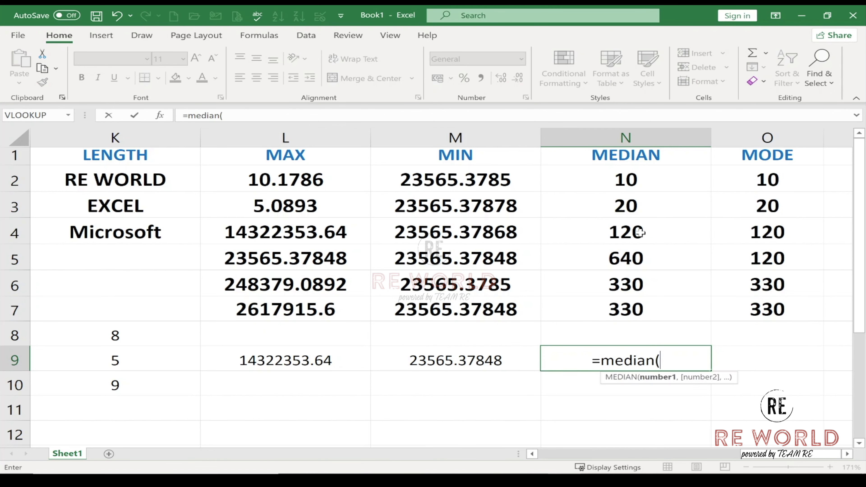
{"action": "left_click_drag", "start_coordinate": [643, 175], "coordinate": [645, 300]}
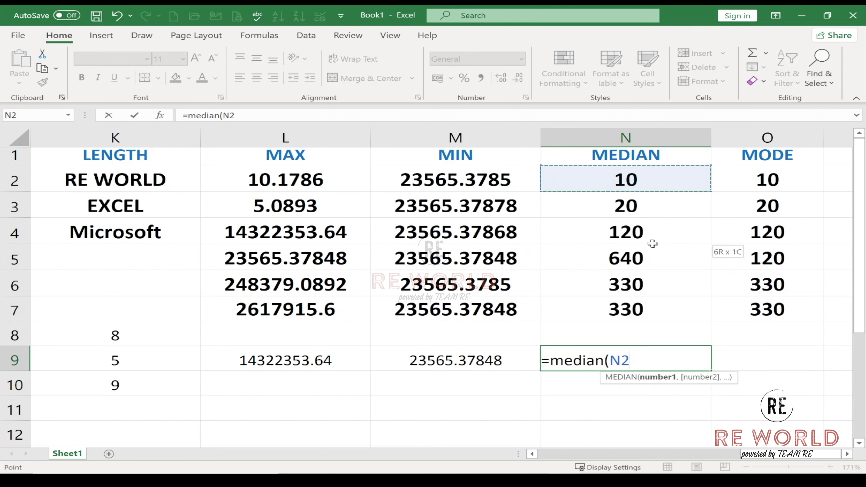
{"action": "key", "text": "Return"}
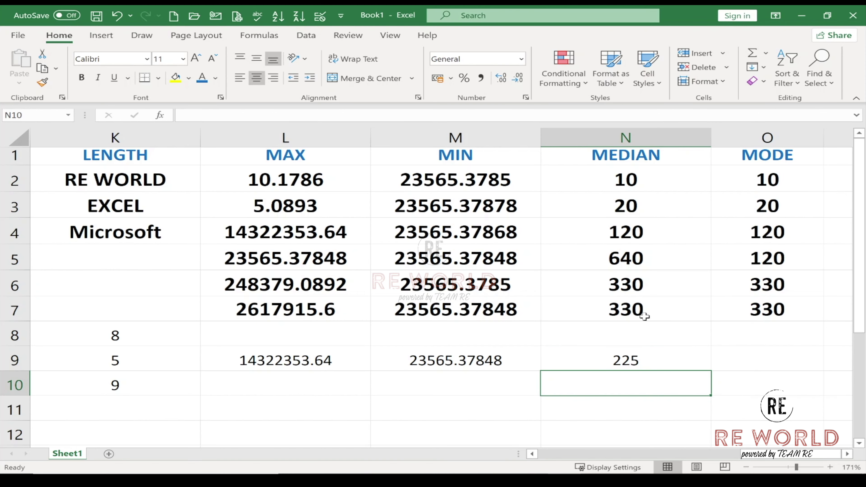
Copy the formula into O9 and change it to =MODE(O2:O7), returning 120.
{"action": "left_click", "coordinate": [629, 357]}
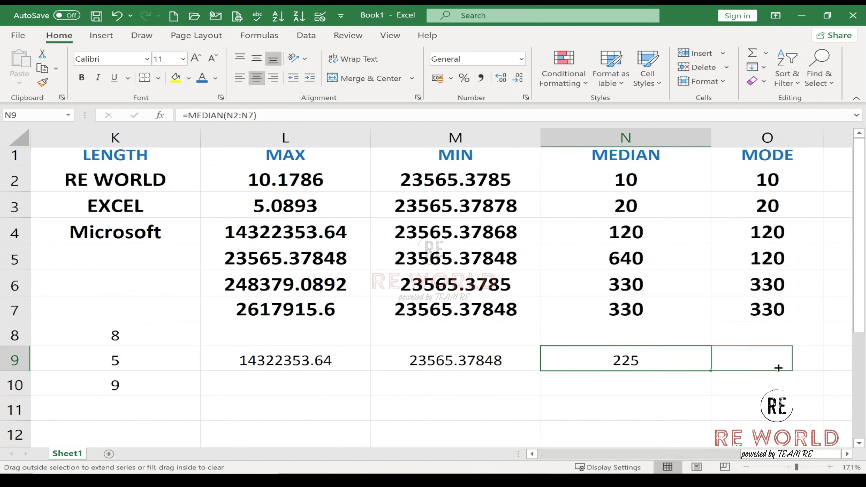
{"action": "mouse_move", "coordinate": [709, 371]}
{"action": "left_mouse_down"}
{"action": "mouse_move", "coordinate": [784, 365]}
{"action": "mouse_move", "coordinate": [692, 360]}
{"action": "left_mouse_up"}
{"action": "double_click", "coordinate": [768, 361]}
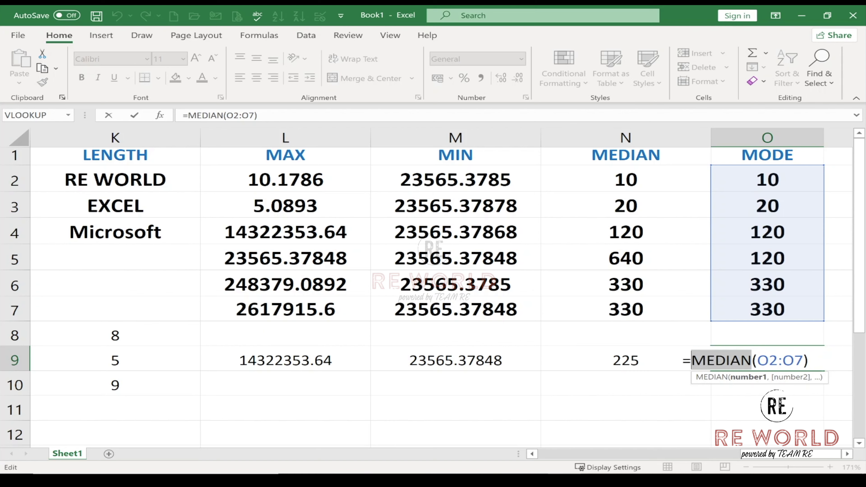
{"action": "type", "text": "O"}
{"action": "key", "text": "BackSpace"}
{"action": "type", "text": "MODE"}
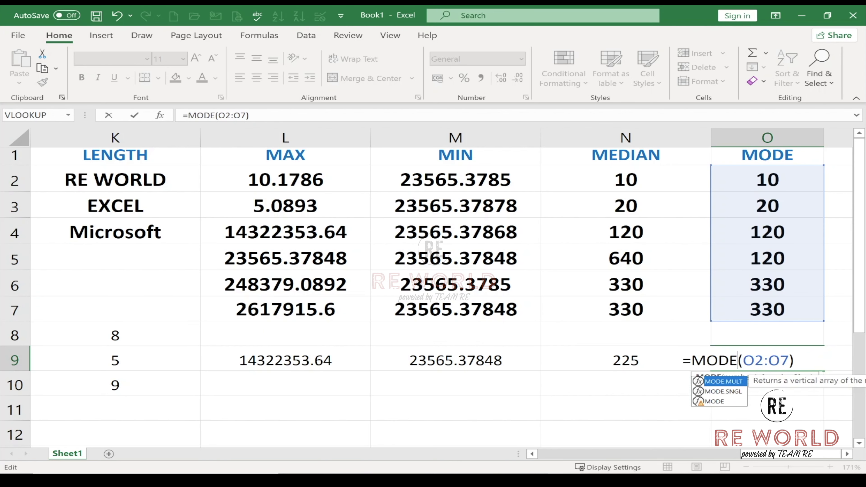
{"action": "key", "text": "Return"}
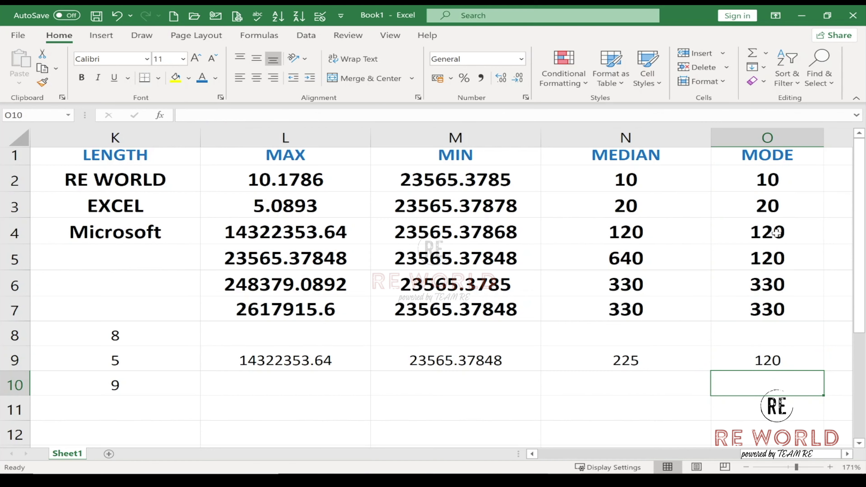
{"action": "left_click", "coordinate": [777, 233]}
Change the value in O5 to 330.
{"action": "left_click_drag", "start_coordinate": [776, 233], "coordinate": [774, 258]}
{"action": "scroll", "coordinate": [774, 256], "scroll_direction": "right", "scroll_amount": 1}
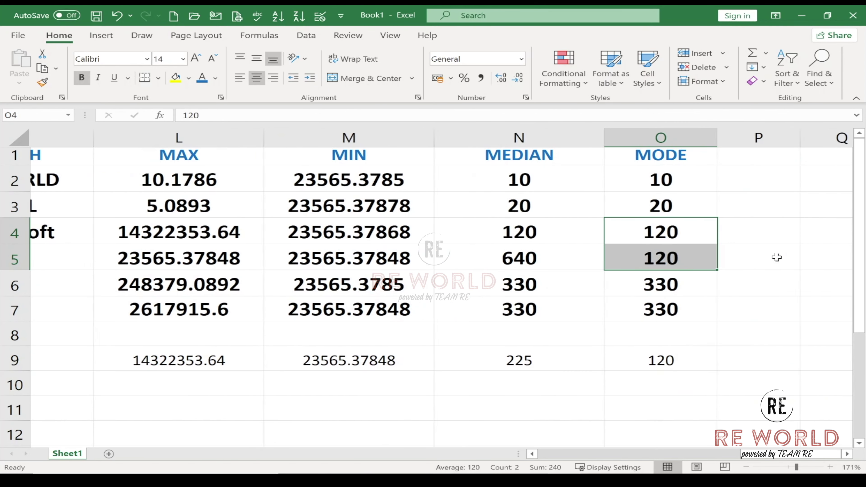
{"action": "left_click", "coordinate": [623, 278]}
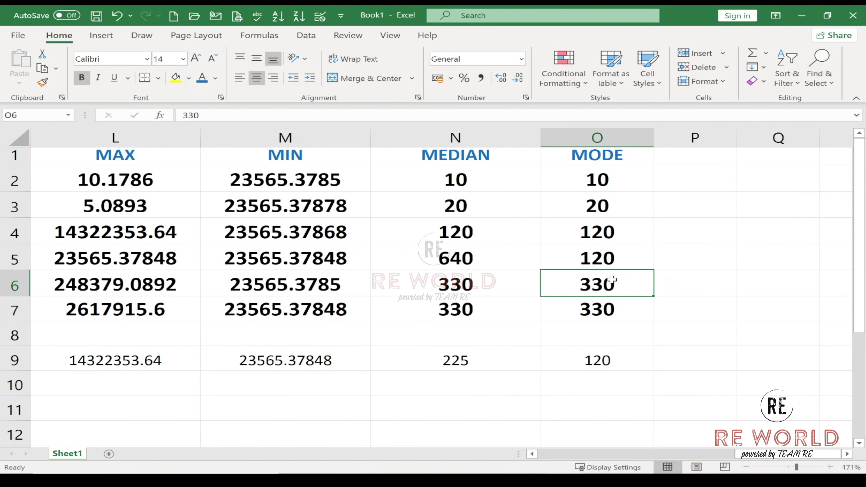
{"action": "key", "text": "Up"}
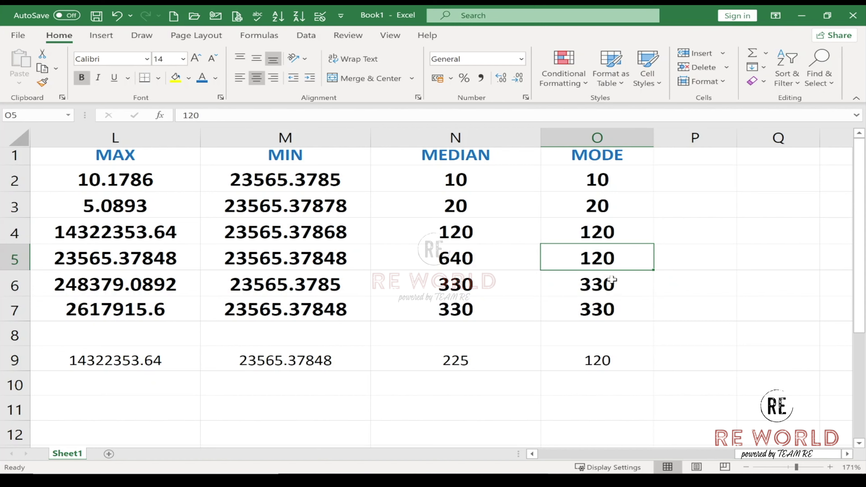
{"action": "type", "text": "330"}
{"action": "key", "text": "Return"}
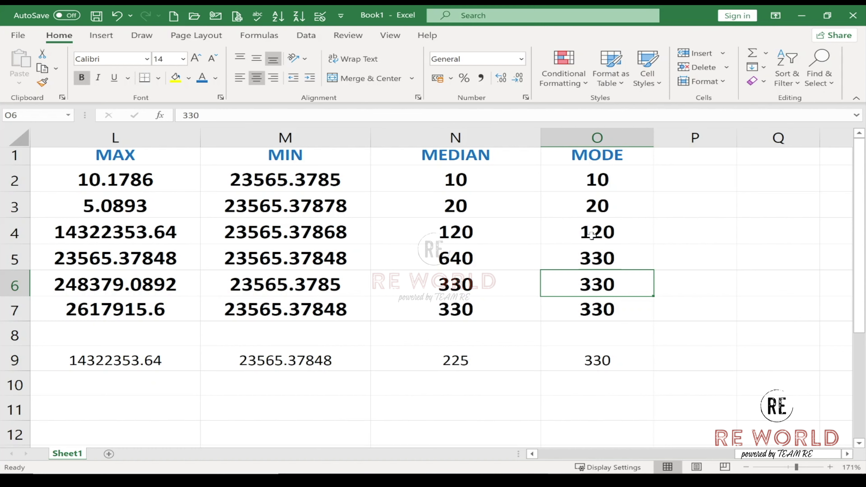
Set O2, O3 and O4 to 333 so the mode in O9 becomes 333.
{"action": "left_click", "coordinate": [582, 183]}
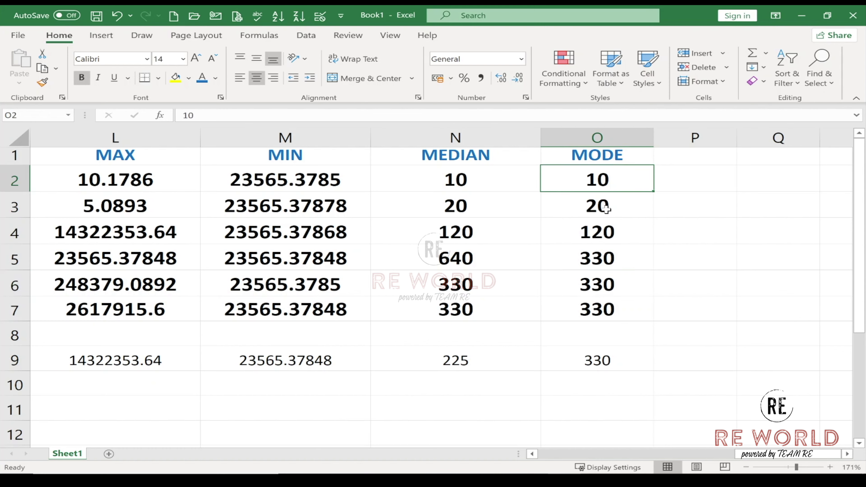
{"action": "type", "text": "33"}
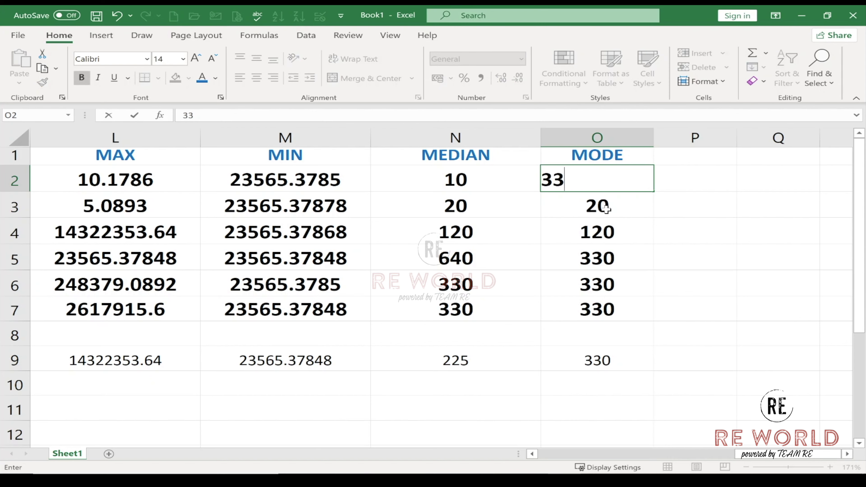
{"action": "type", "text": "3"}
{"action": "key", "text": "Return"}
{"action": "type", "text": "333"}
{"action": "key", "text": "Return"}
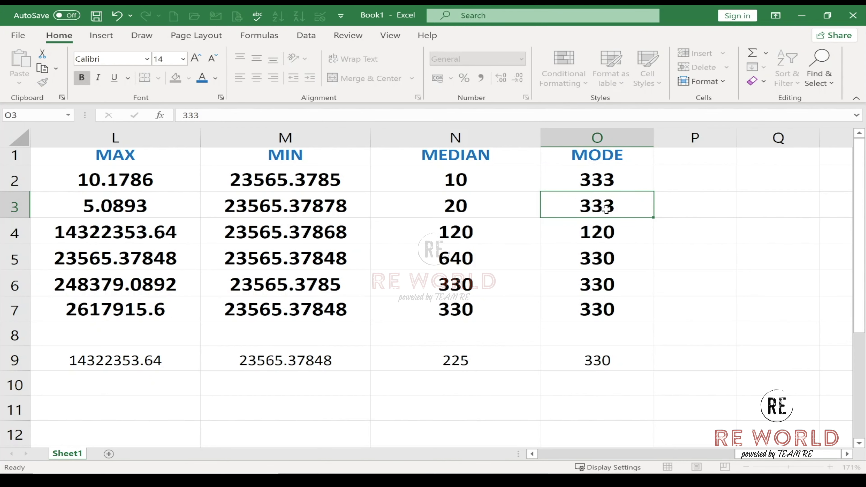
{"action": "type", "text": "333"}
{"action": "key", "text": "Return"}
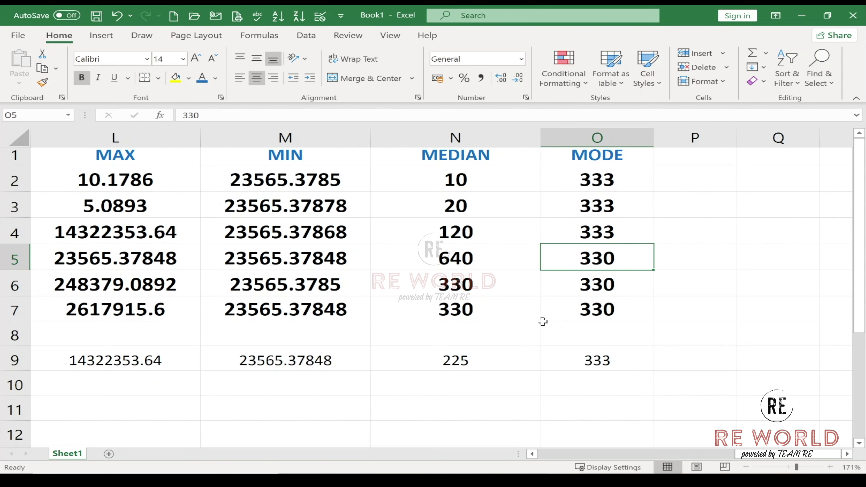
{"action": "scroll", "coordinate": [542, 322], "scroll_direction": "left", "scroll_amount": 1}
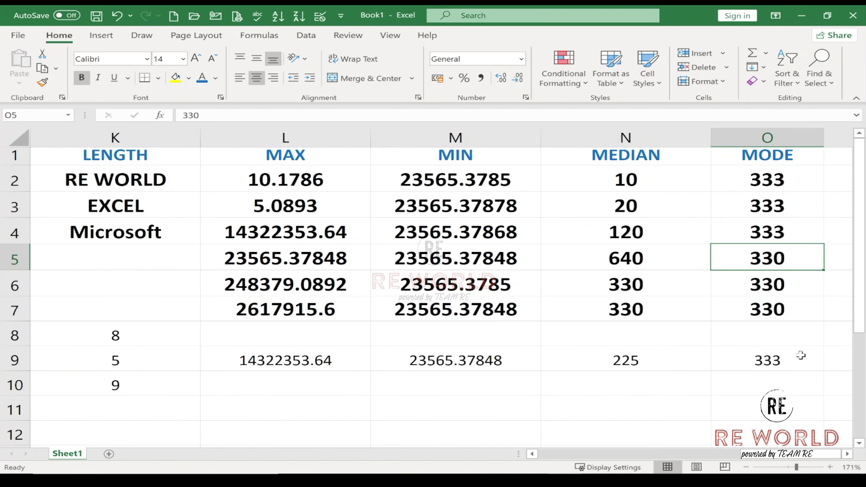
{"action": "left_click", "coordinate": [791, 361]}
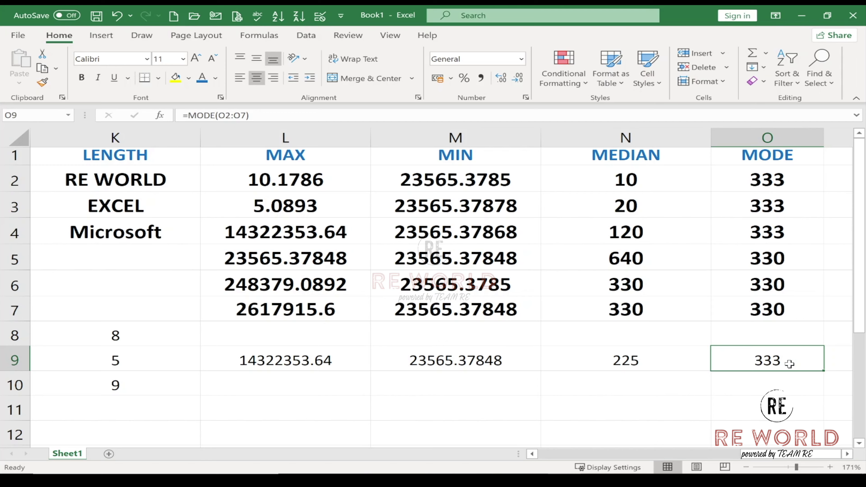
{"action": "scroll", "coordinate": [576, 274], "scroll_direction": "left", "scroll_amount": 1}
{"action": "scroll", "coordinate": [594, 275], "scroll_direction": "left", "scroll_amount": 2}
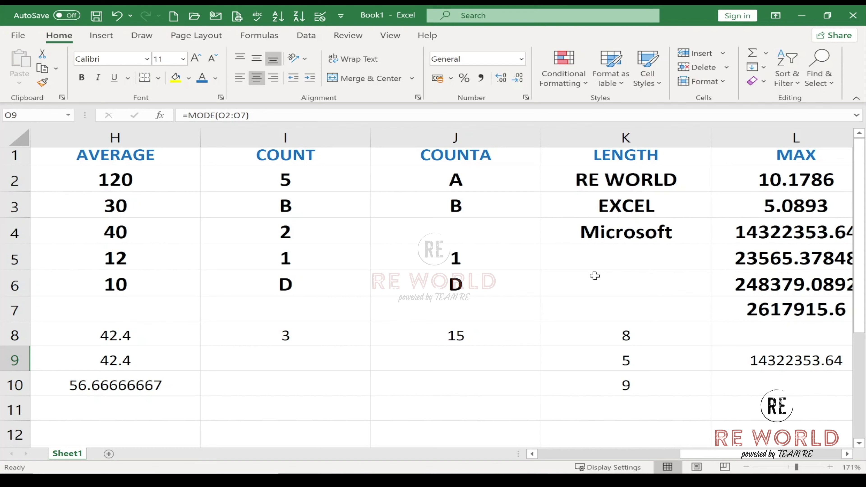
{"action": "scroll", "coordinate": [429, 245], "scroll_direction": "right", "scroll_amount": 1}
{"action": "scroll", "coordinate": [416, 245], "scroll_direction": "right", "scroll_amount": 3}
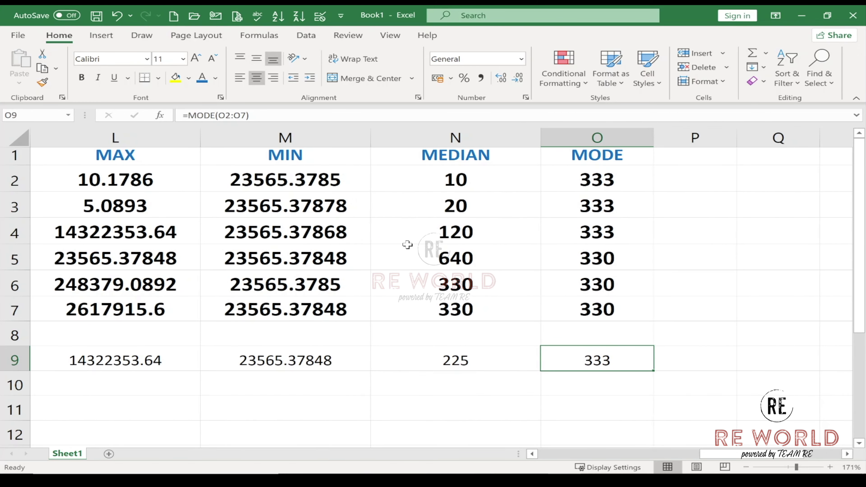
{"action": "scroll", "coordinate": [408, 245], "scroll_direction": "left", "scroll_amount": 1}
{"action": "scroll", "coordinate": [407, 245], "scroll_direction": "left", "scroll_amount": 1}
{"action": "scroll", "coordinate": [408, 245], "scroll_direction": "left", "scroll_amount": 2}
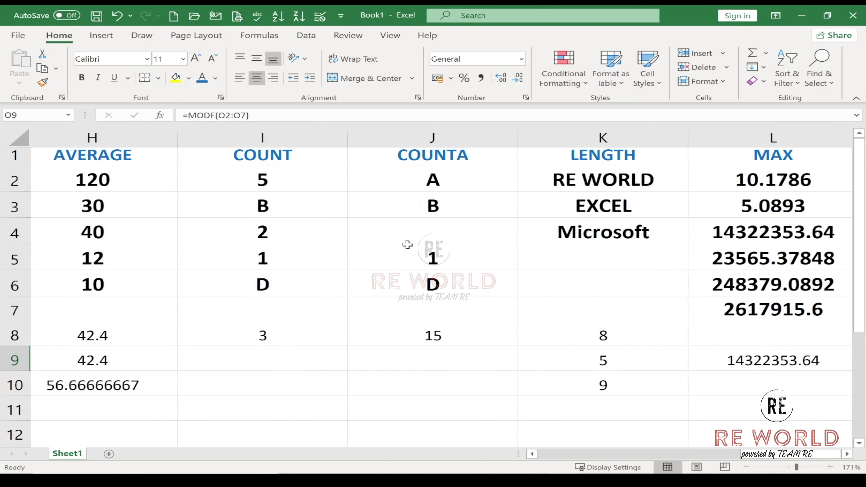
{"action": "scroll", "coordinate": [408, 245], "scroll_direction": "left", "scroll_amount": 6}
{"action": "scroll", "coordinate": [408, 244], "scroll_direction": "down", "scroll_amount": 1}
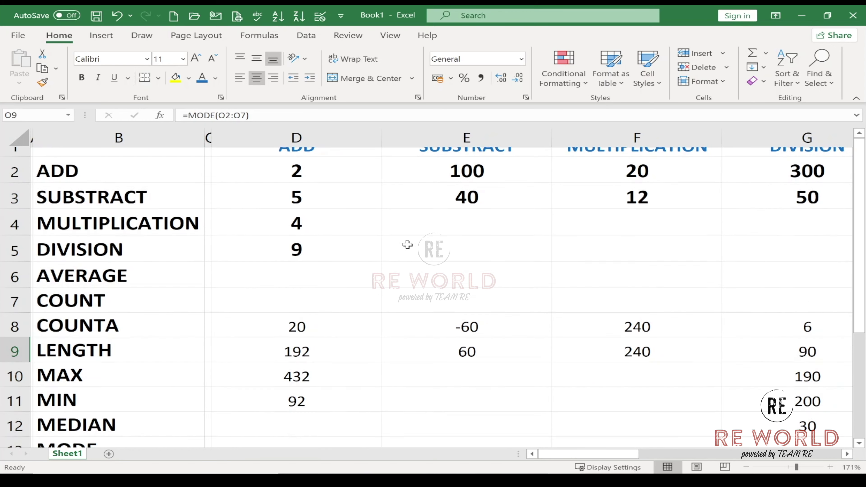
{"action": "scroll", "coordinate": [408, 245], "scroll_direction": "down", "scroll_amount": 1}
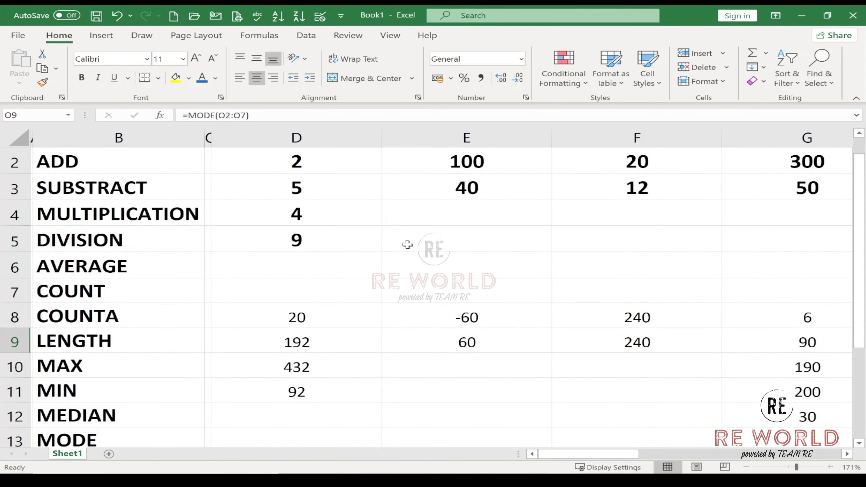